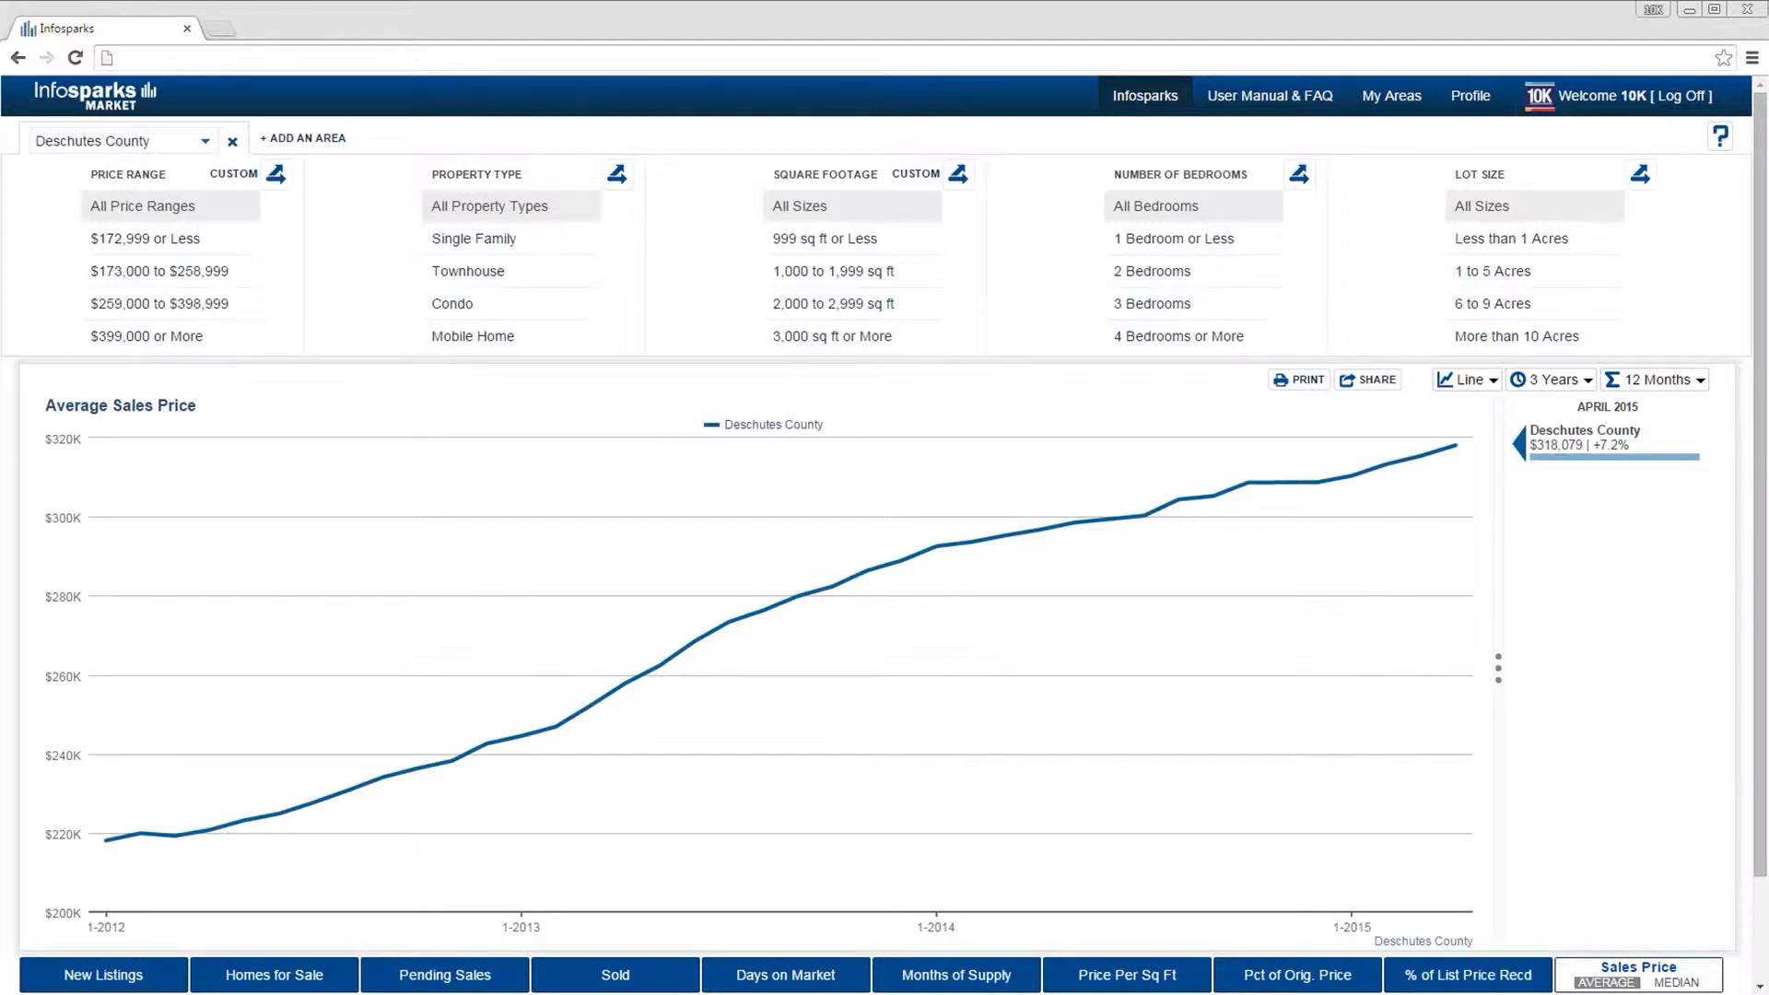
- Add three more comparison areas to the Deschutes County sales price chart
click(304, 138)
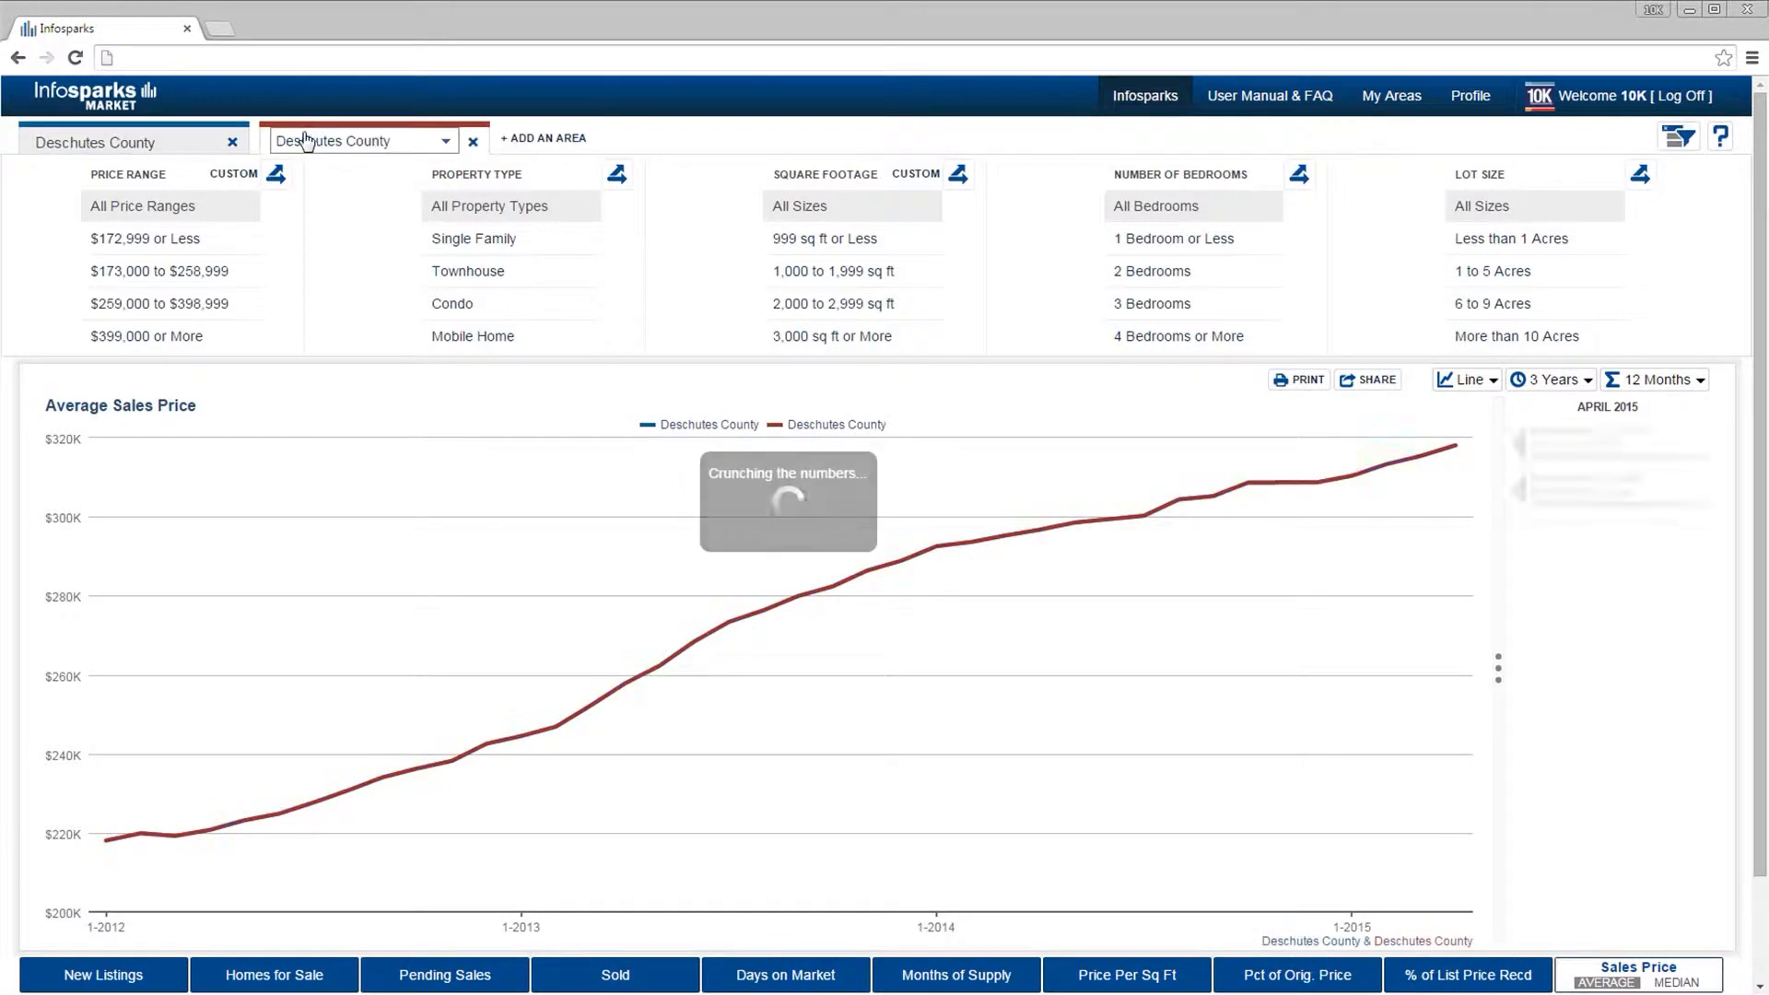
click(564, 138)
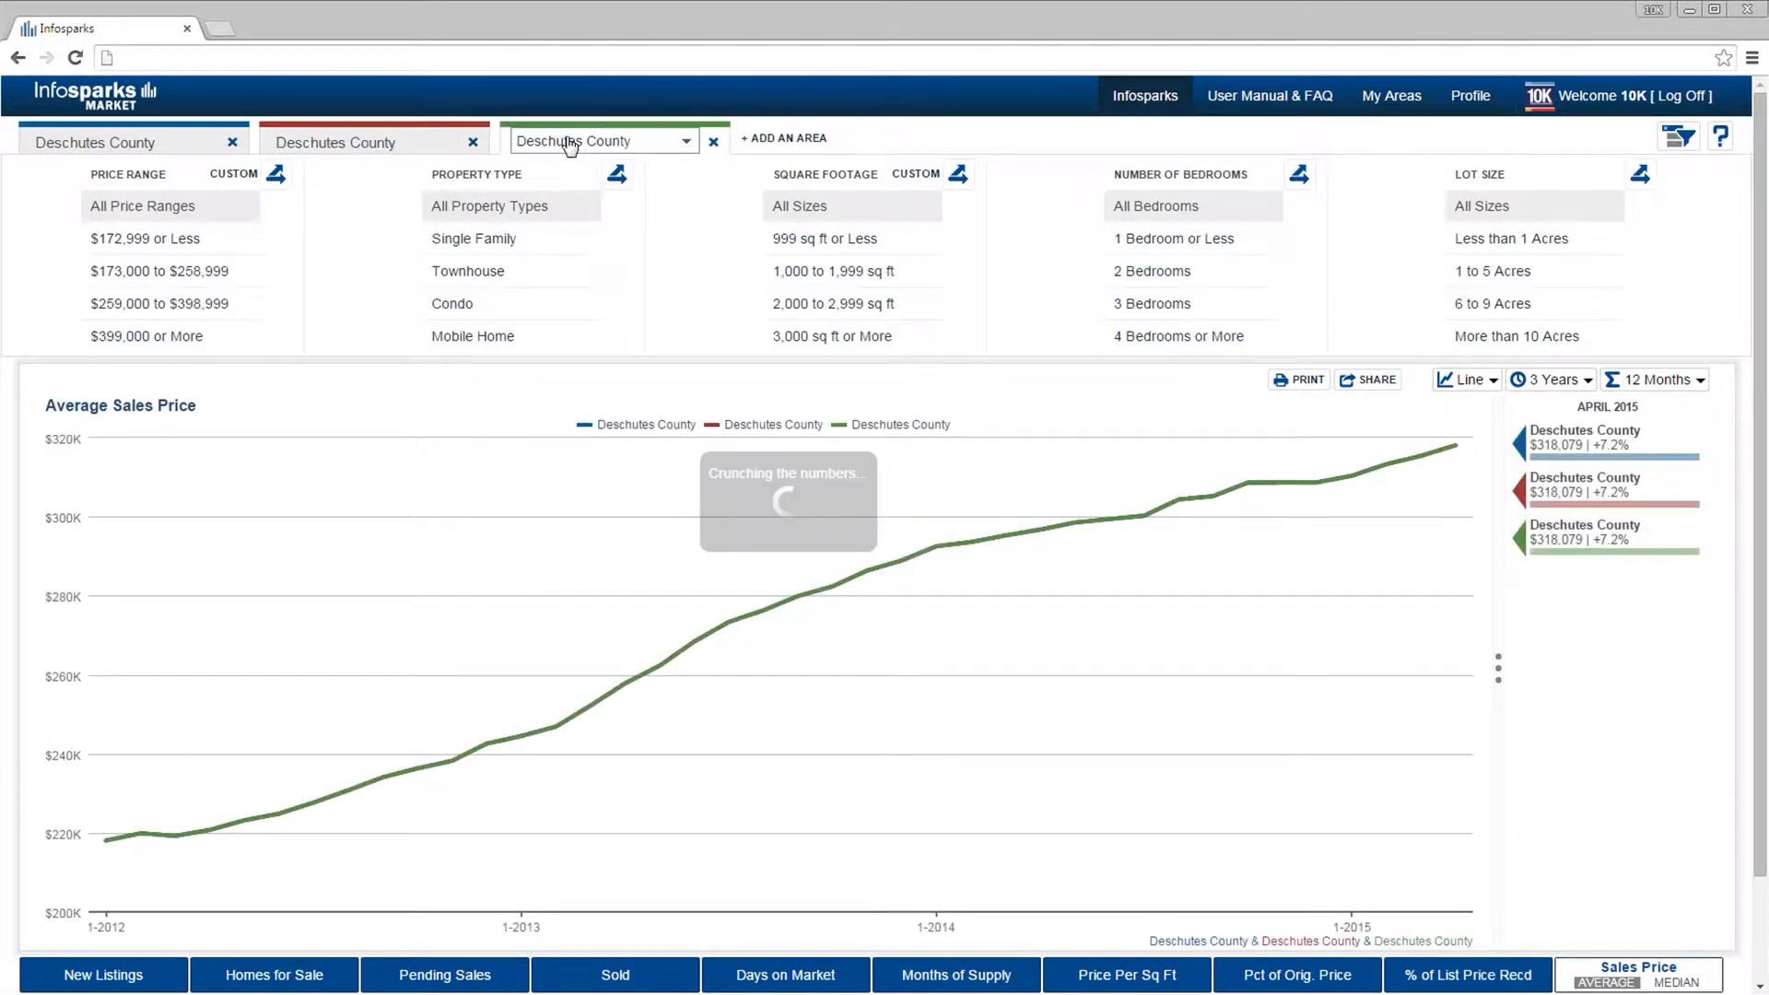
click(761, 143)
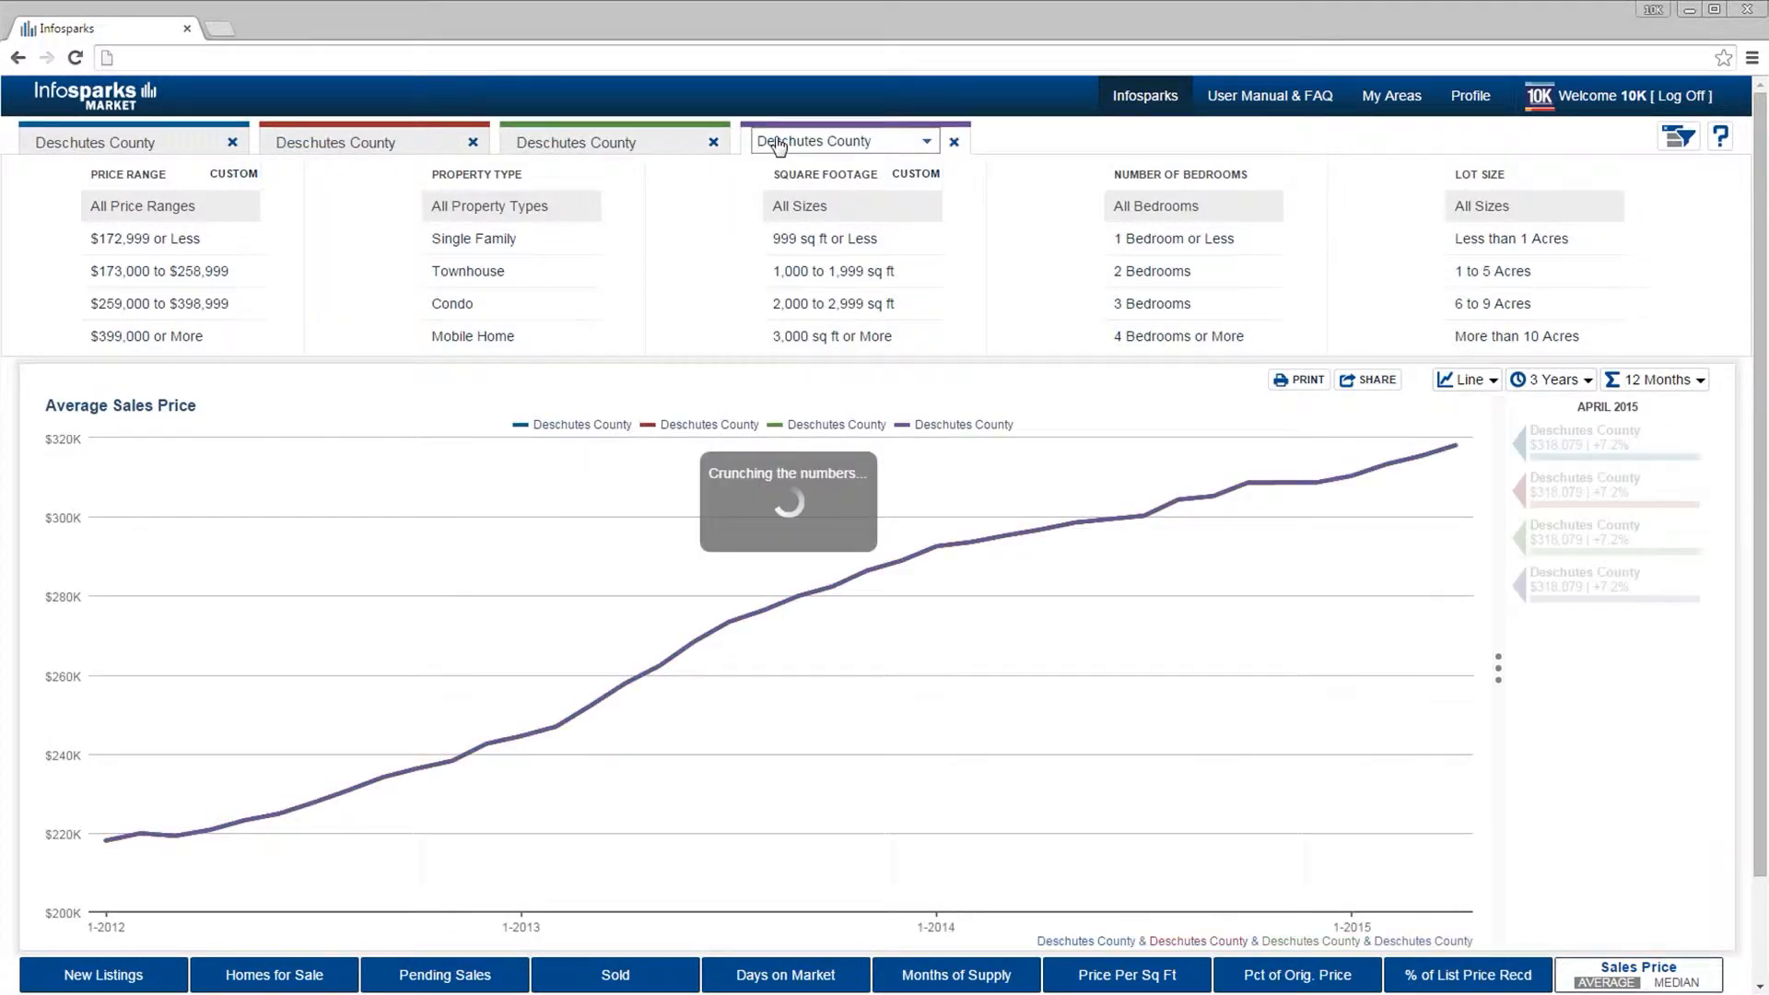
- Remove the three added comparison areas, keeping only the original Deschutes County one
click(956, 144)
click(714, 143)
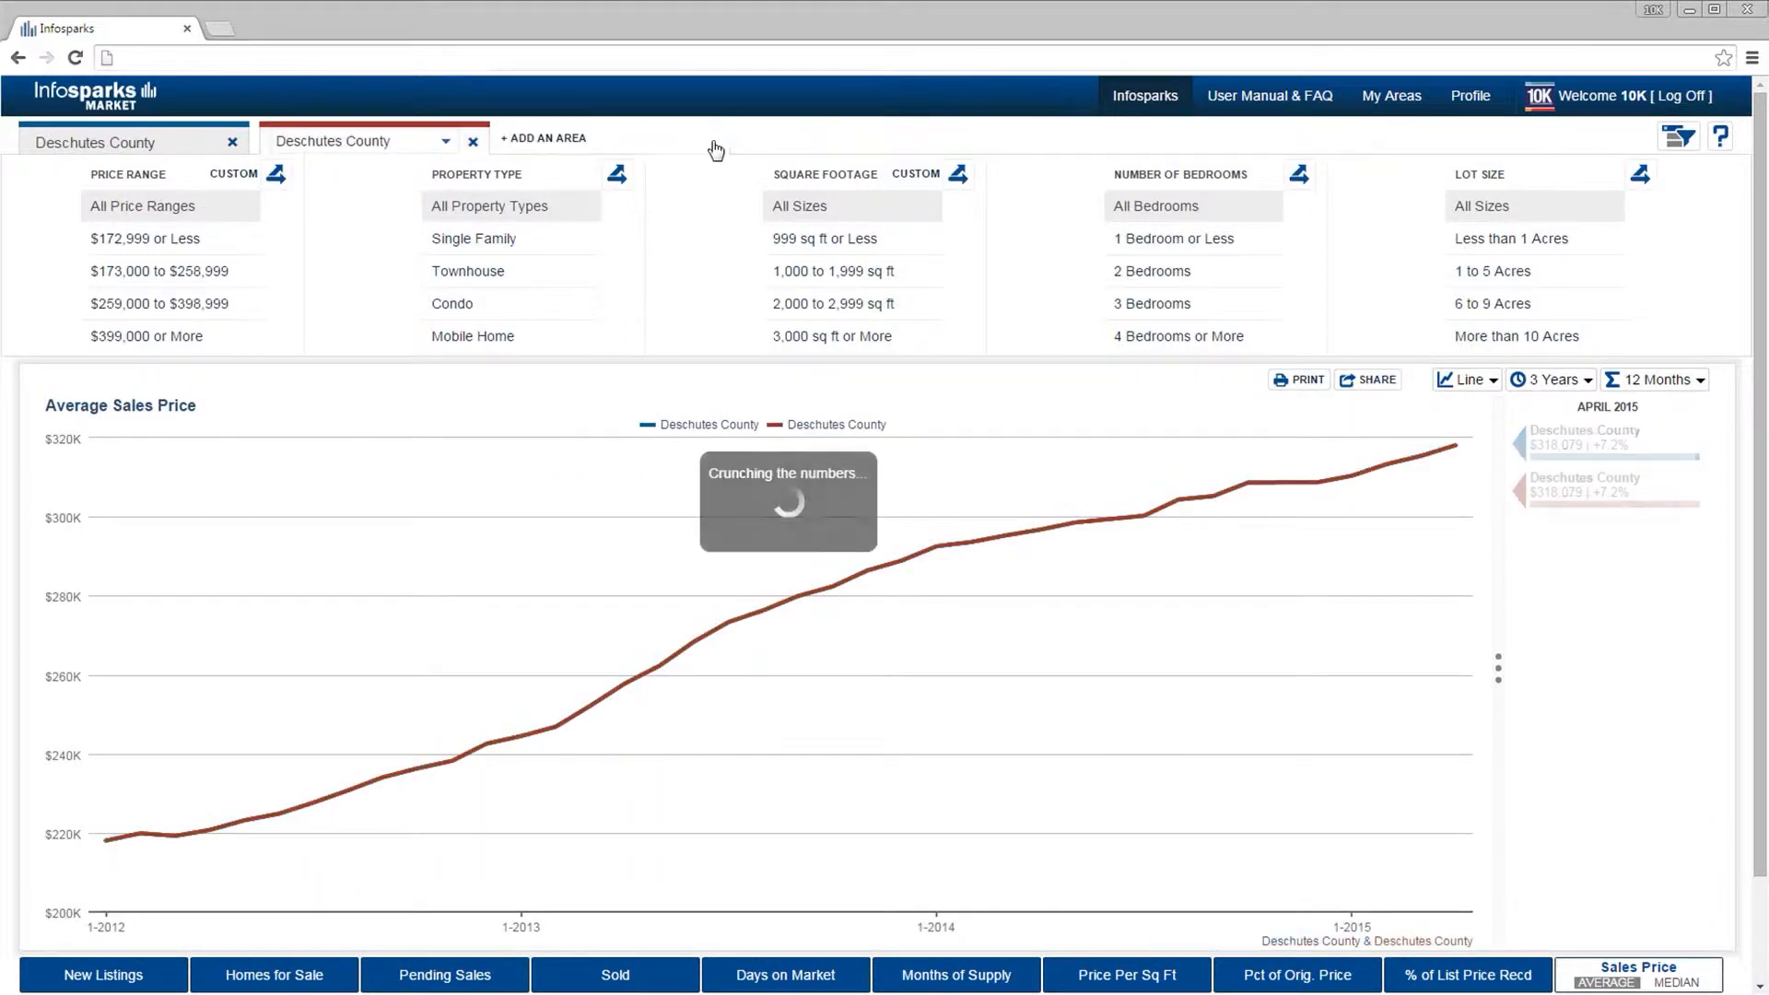
click(473, 145)
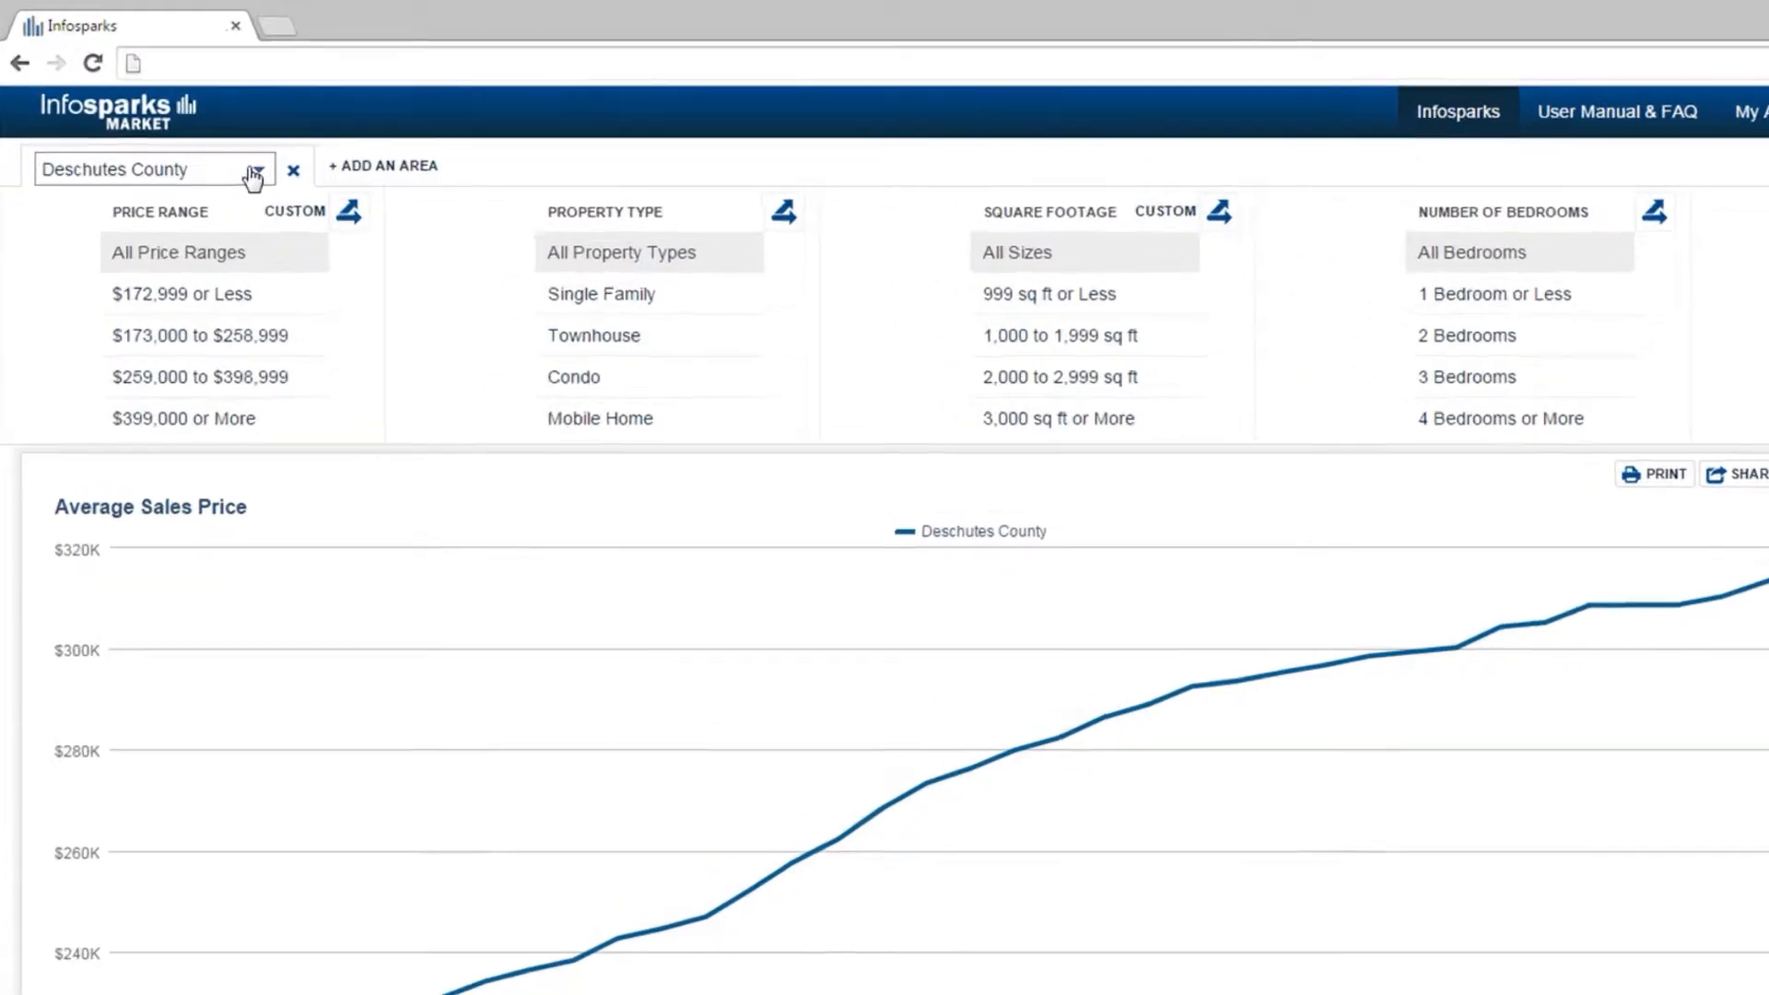
- Browse the available areas, then search for Bend and change the charted area to Bend/Tumalo/Alfalfa
click(250, 172)
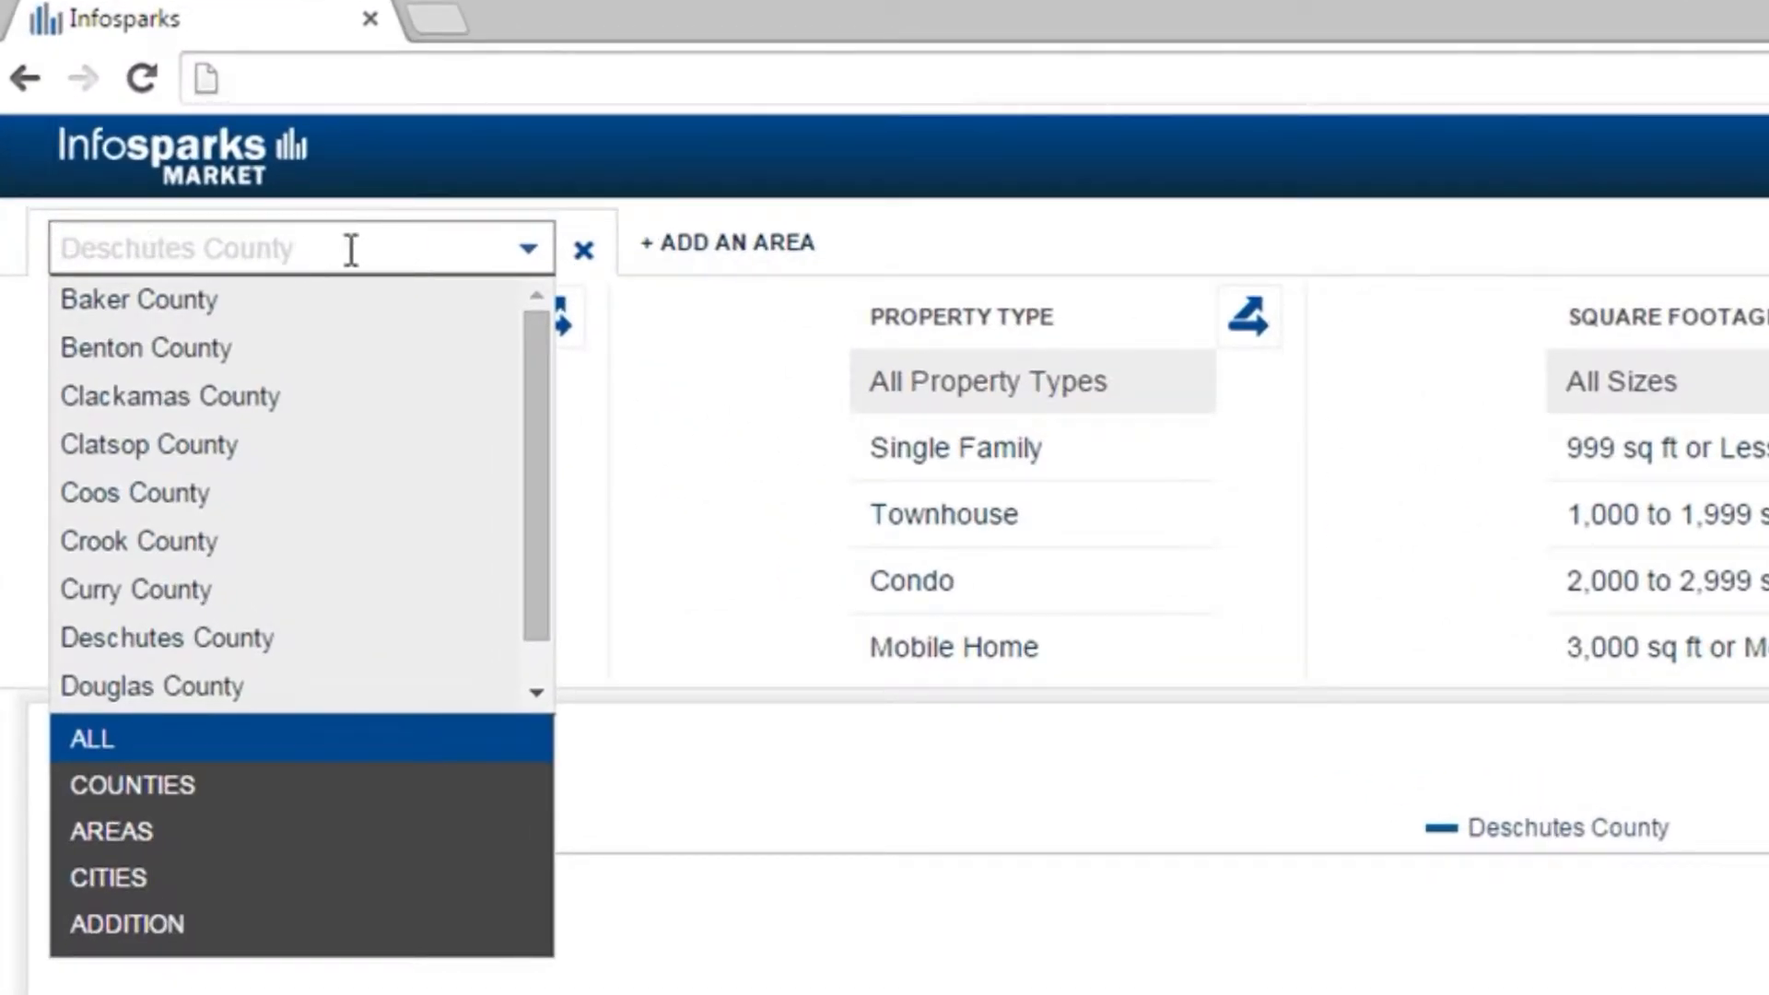
scroll(336, 415, down, 15)
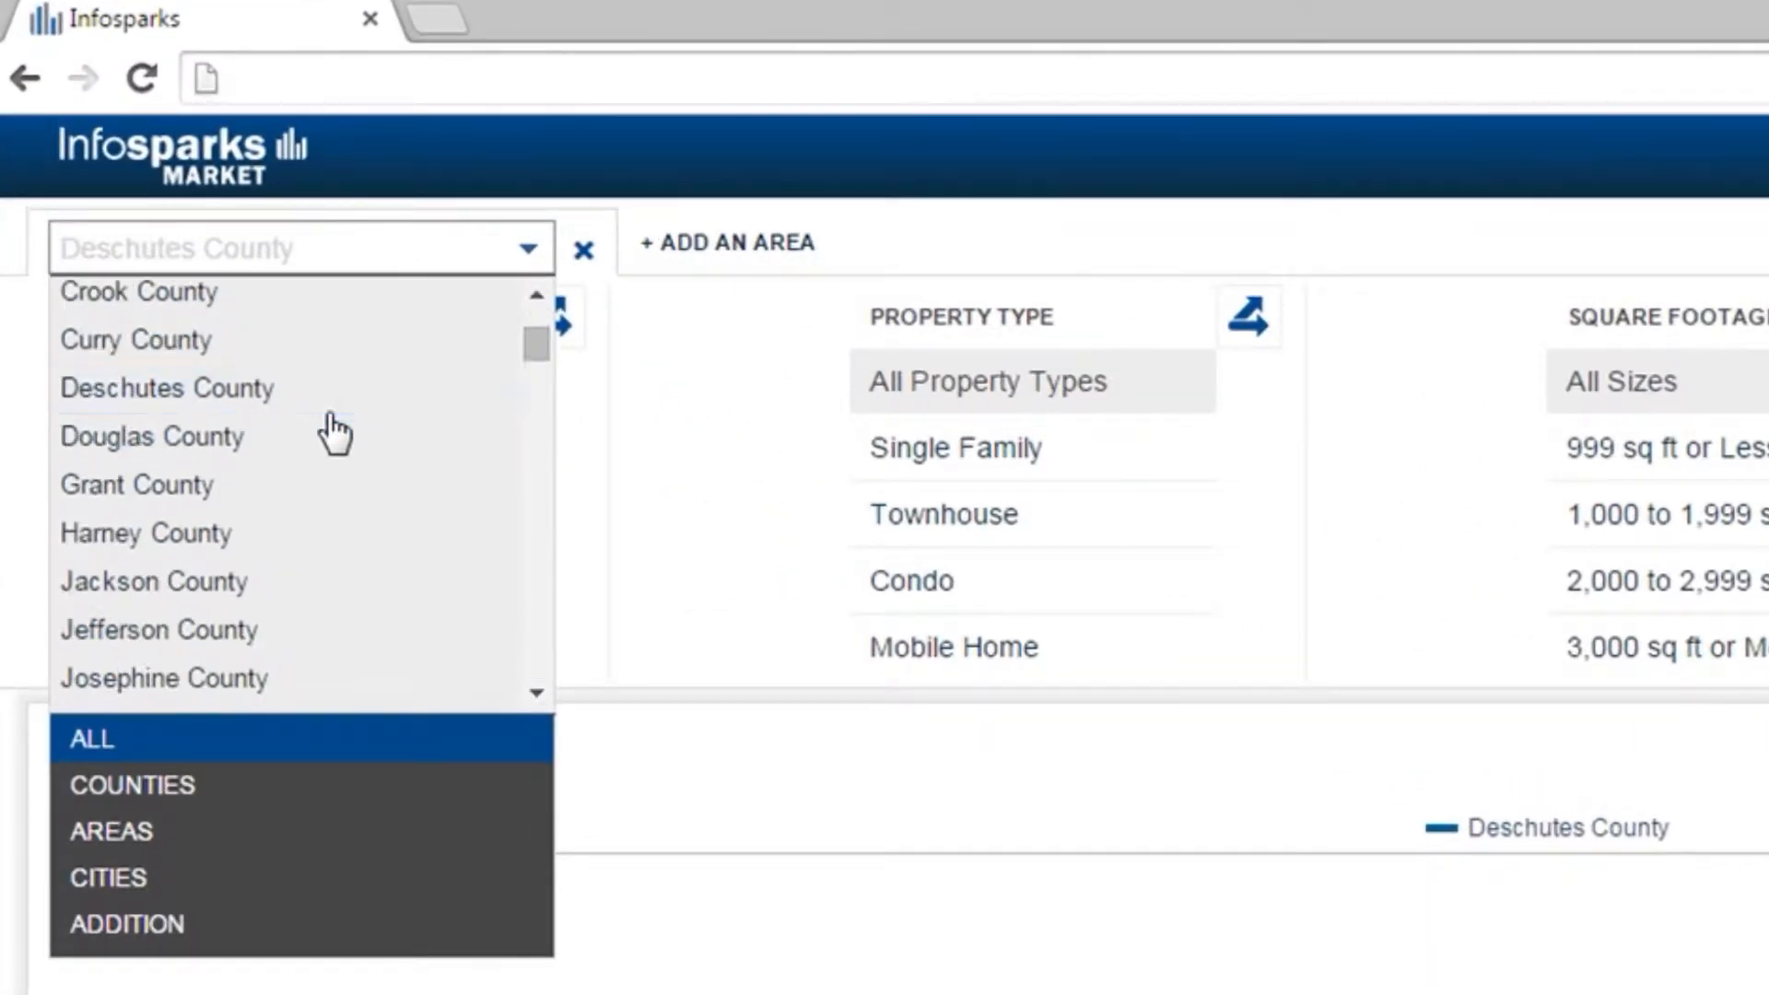
scroll(337, 431, down, 10)
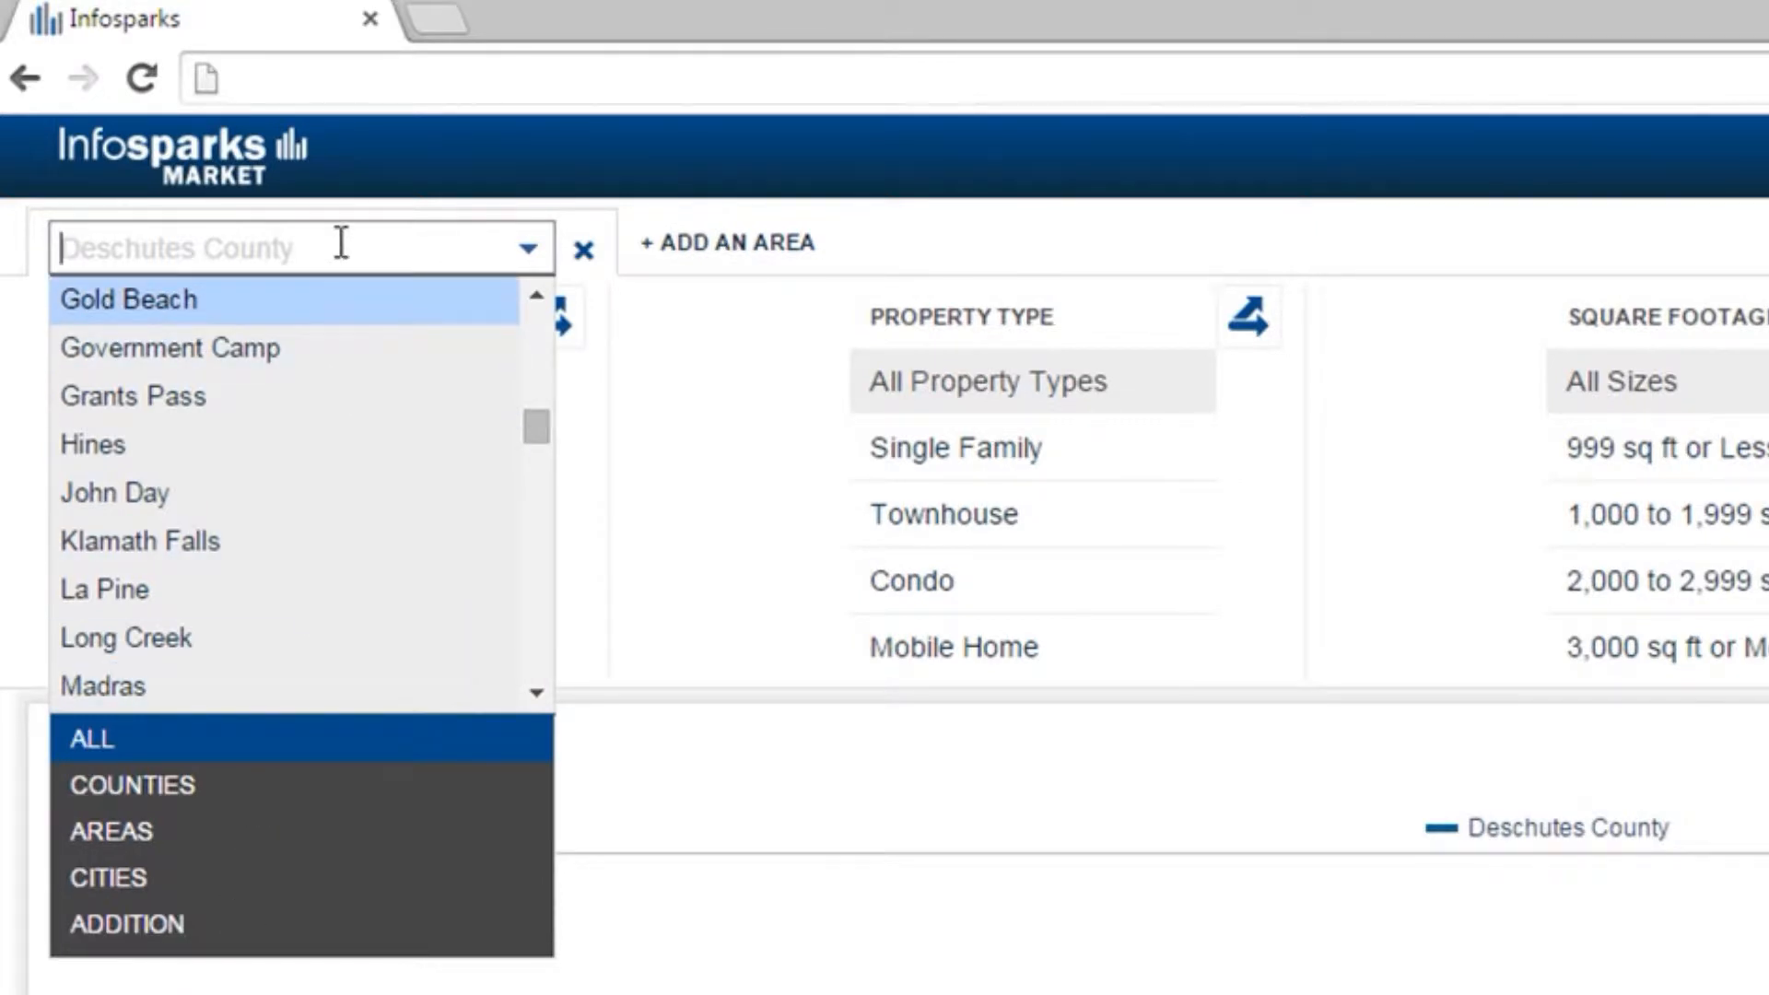
text(Bend)
key(Return)
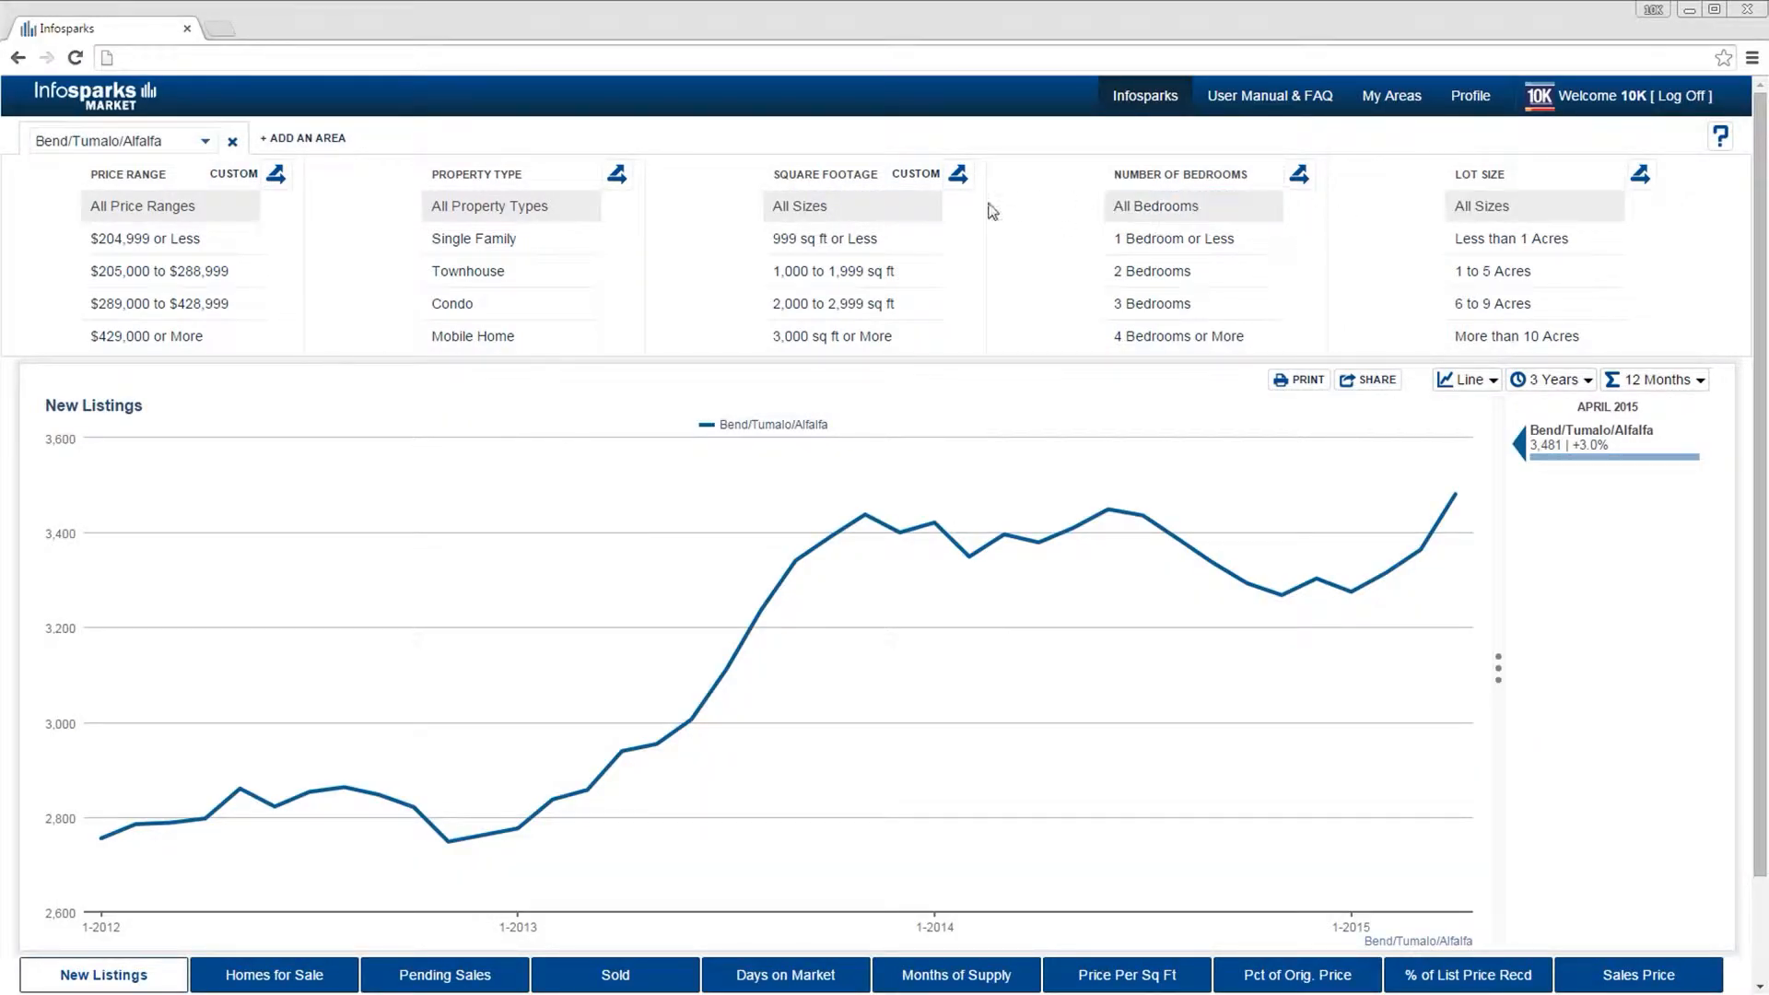
- Filter the data to Single Family properties in the $205,000 to $288,999 price range
click(527, 242)
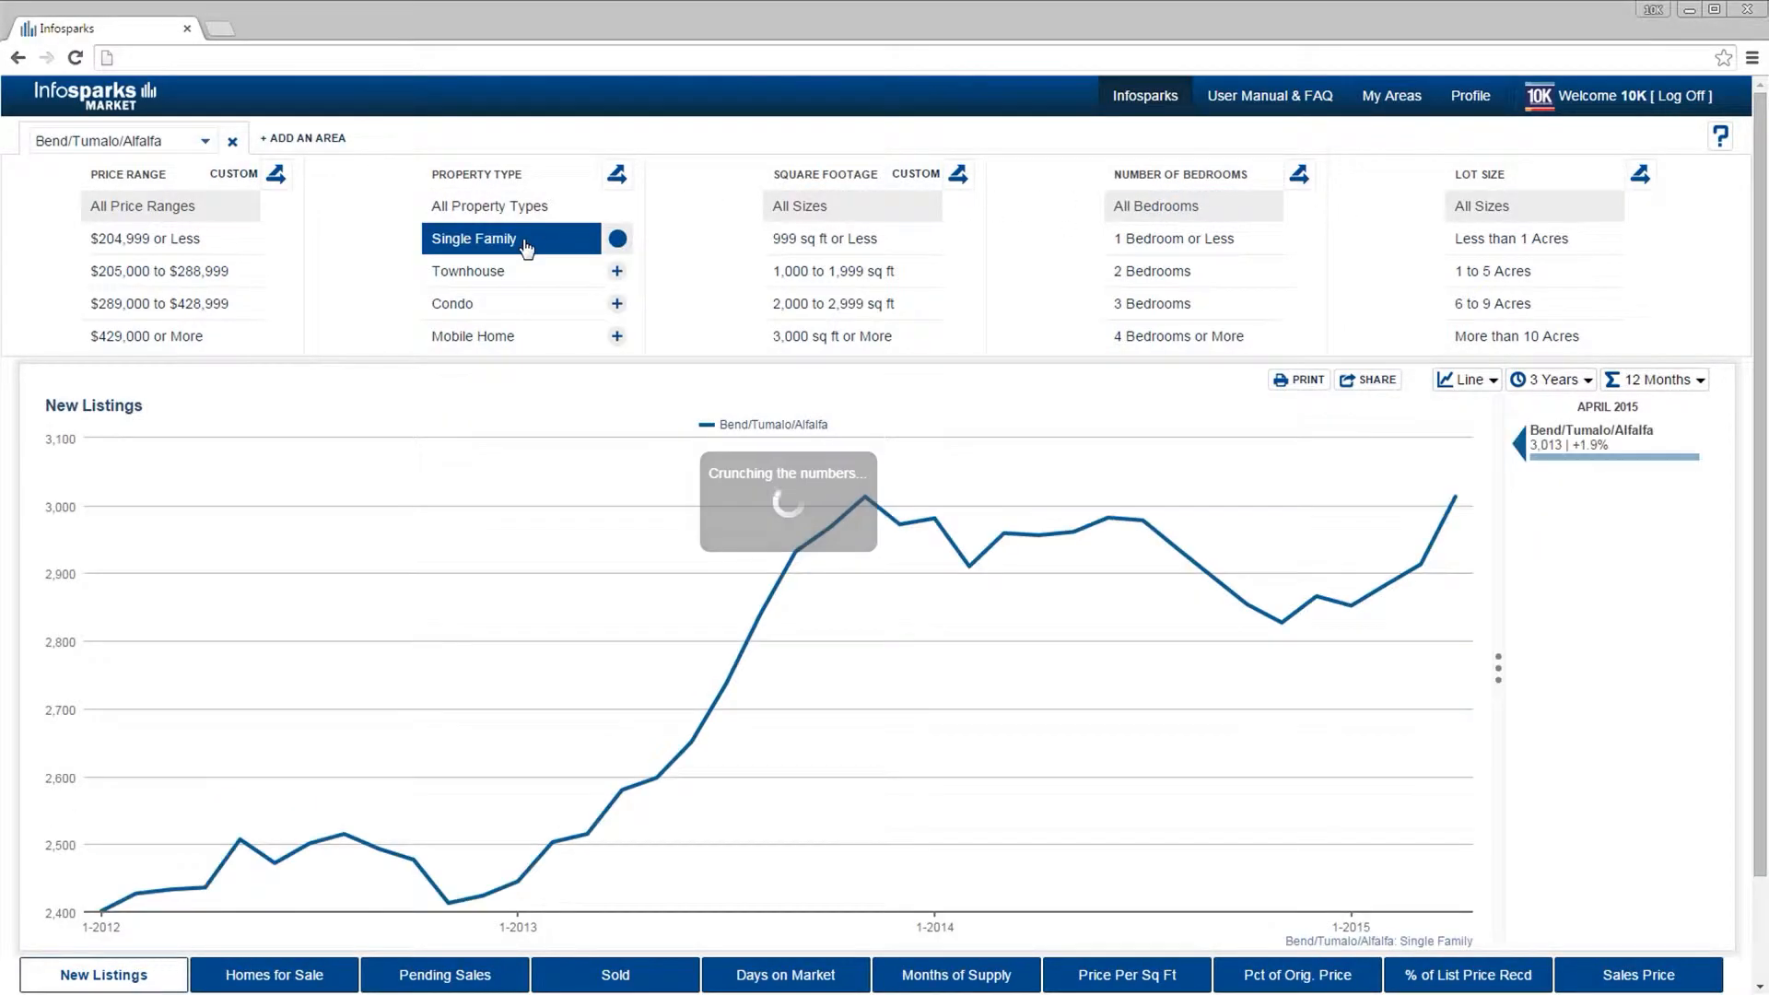
click(208, 271)
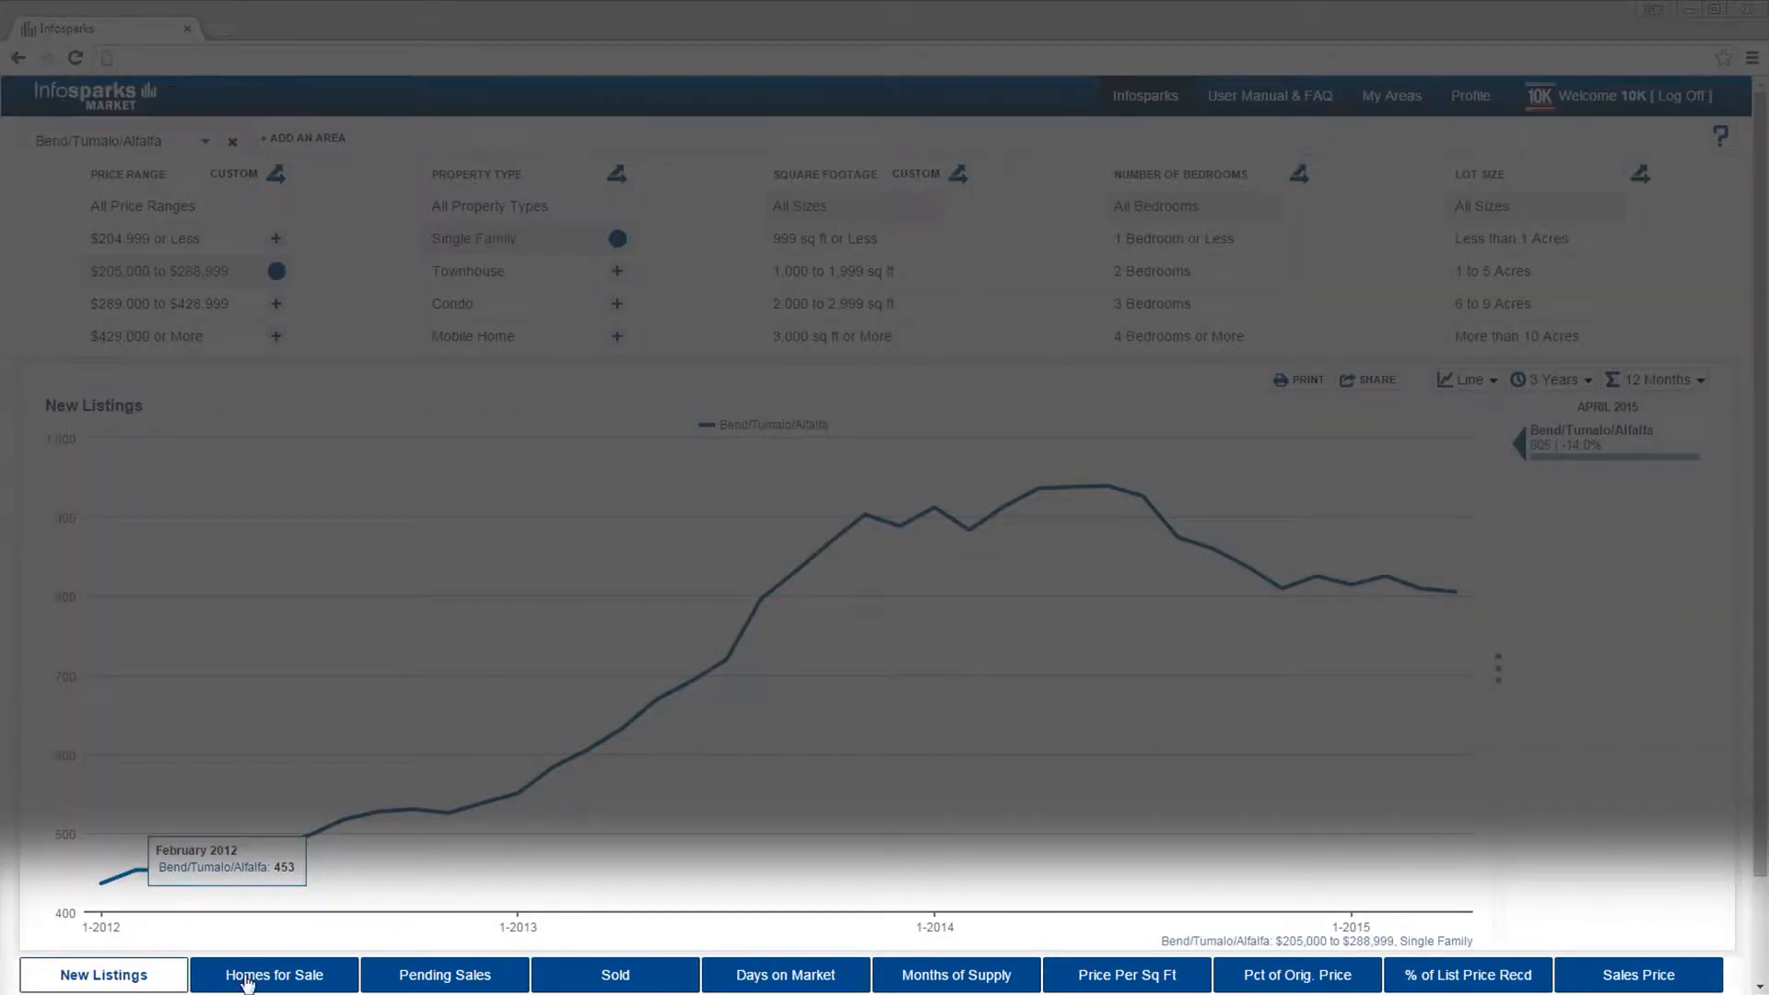
- View the Homes for Sale, Pending Sales, Sold and Days on Market charts one after another
click(247, 980)
click(472, 982)
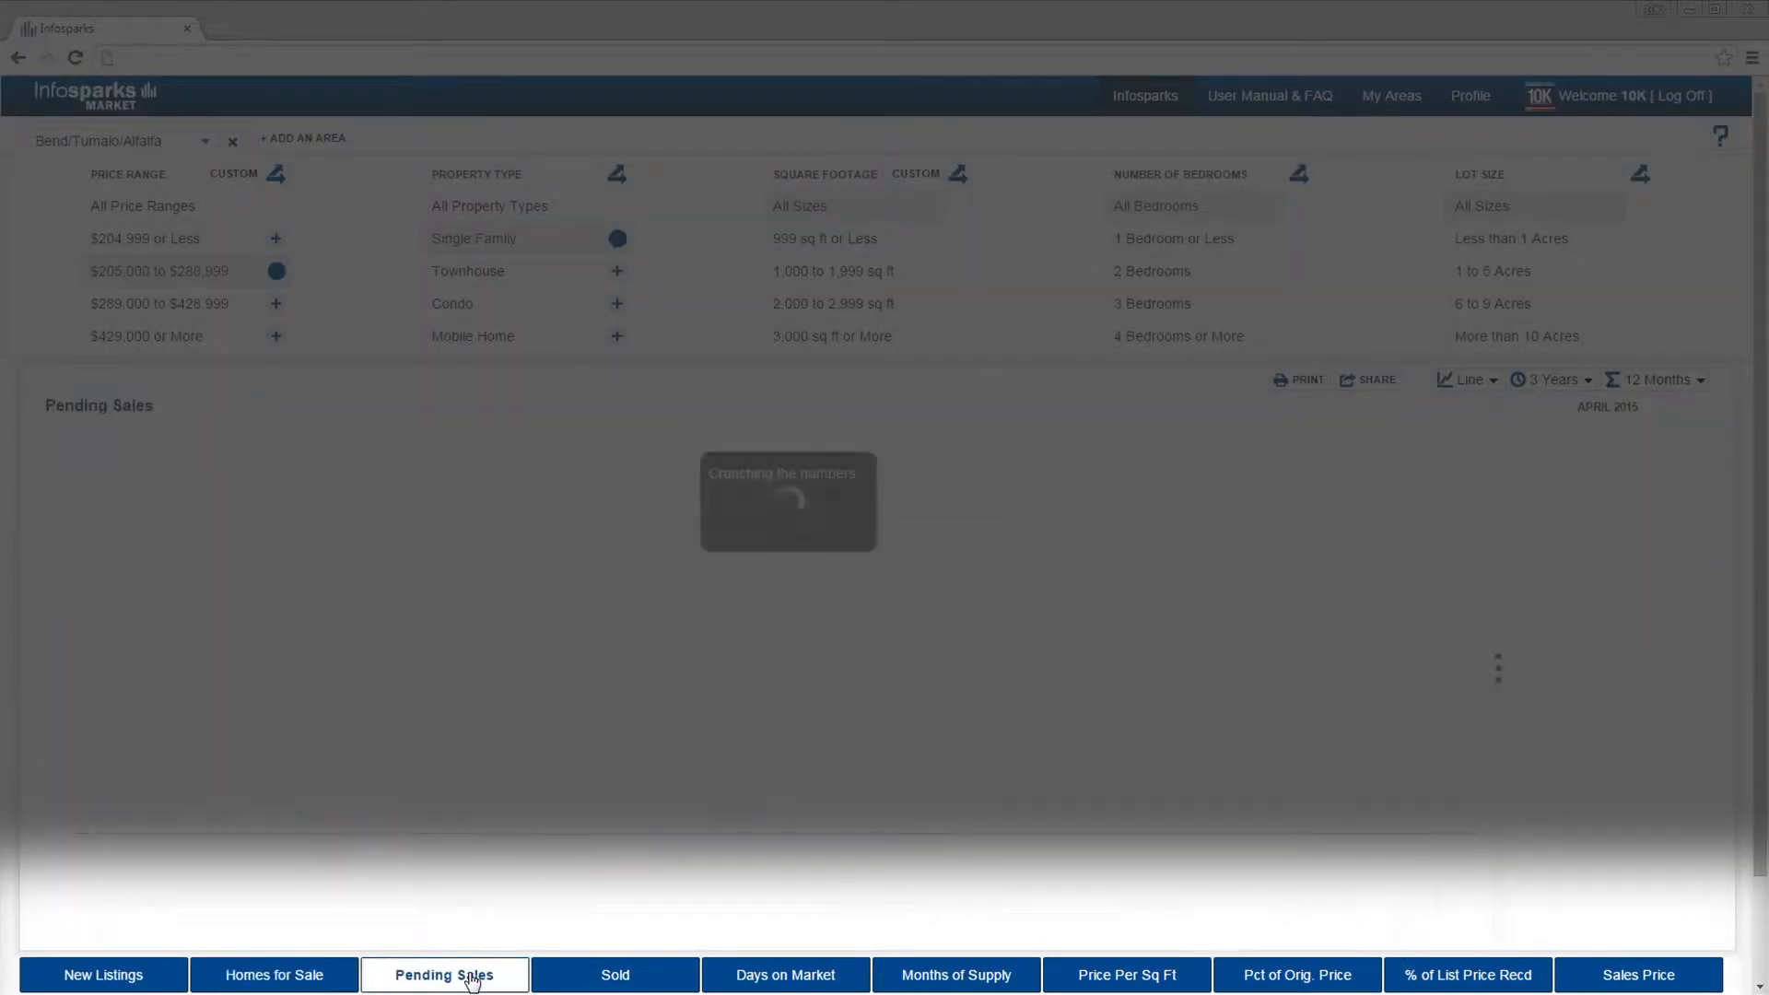
click(670, 986)
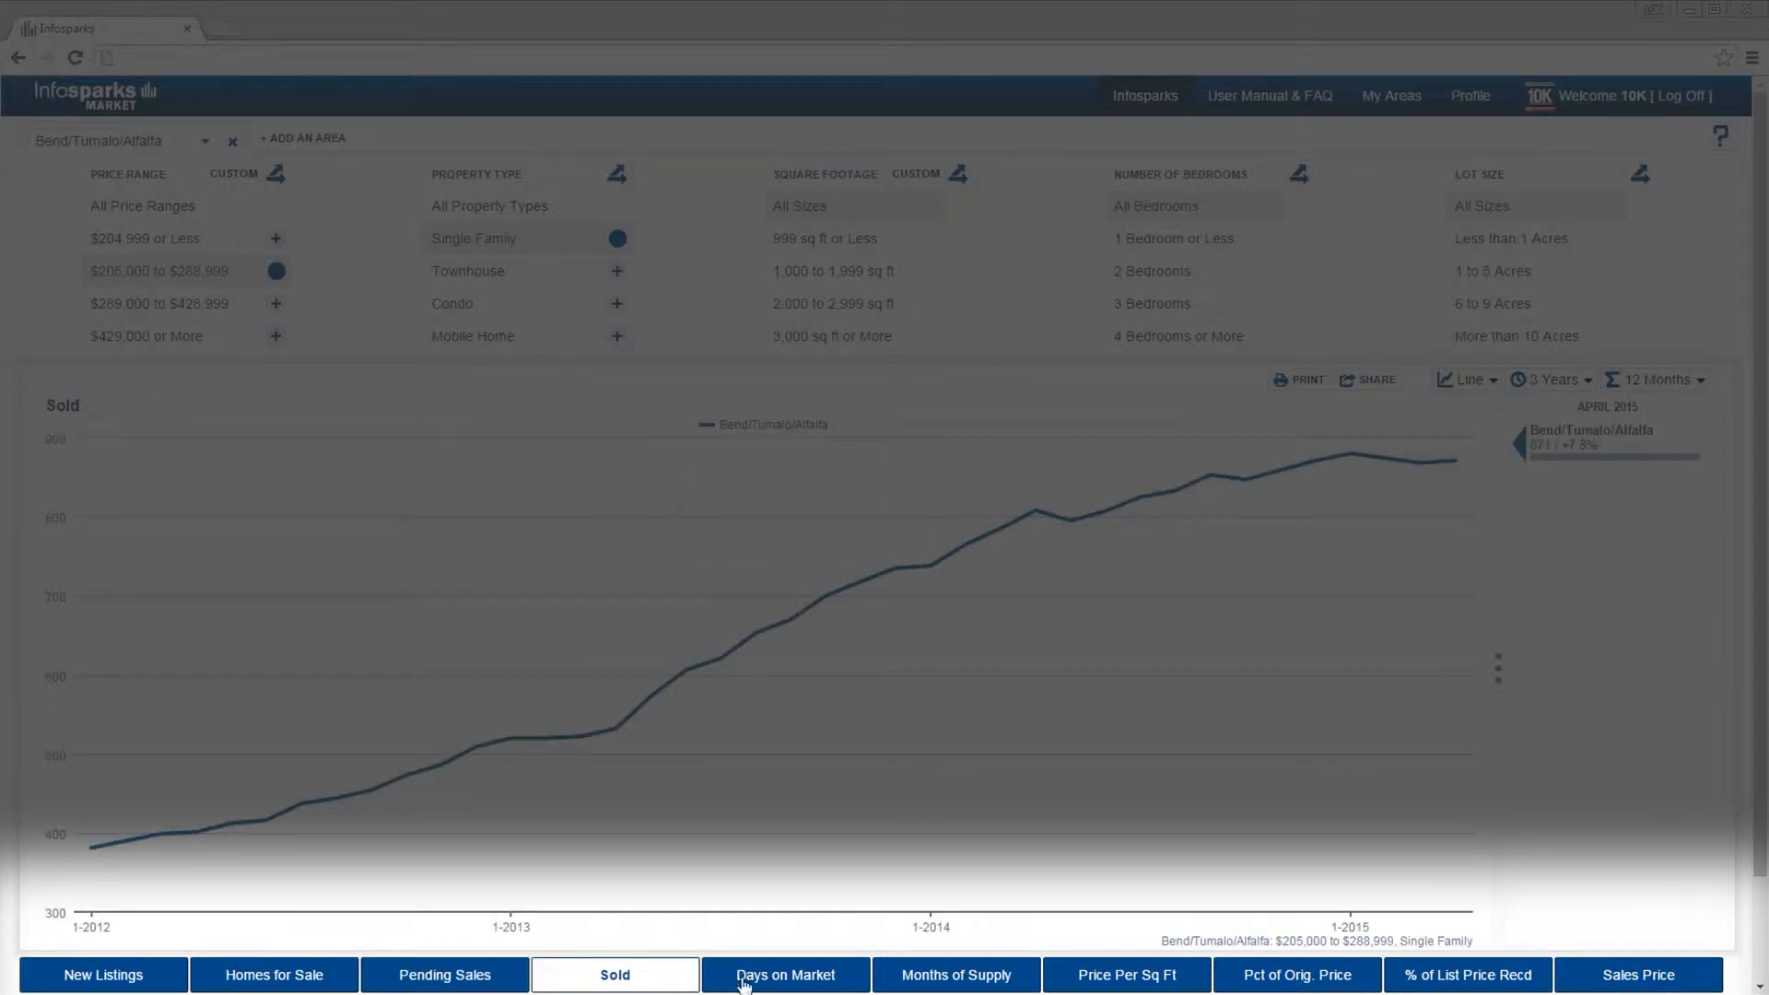
click(806, 984)
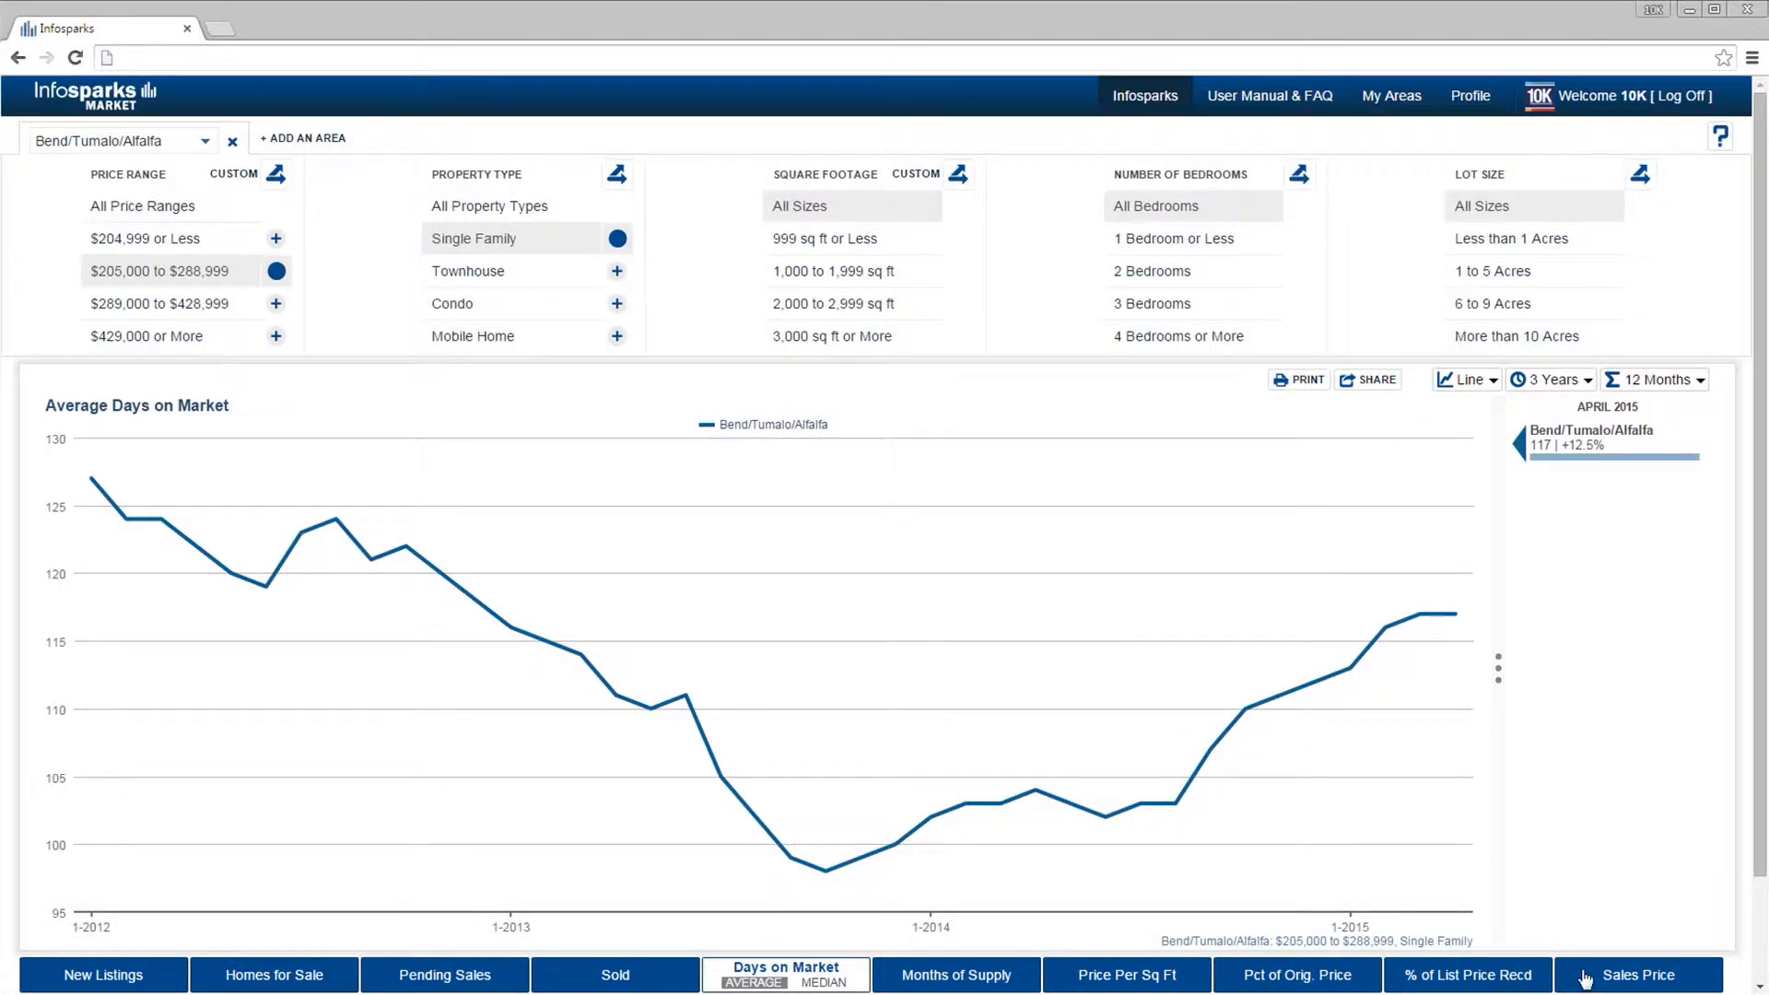
- Chart the Sales Price metric, compare its average and median versions, and finish on the average
click(1580, 982)
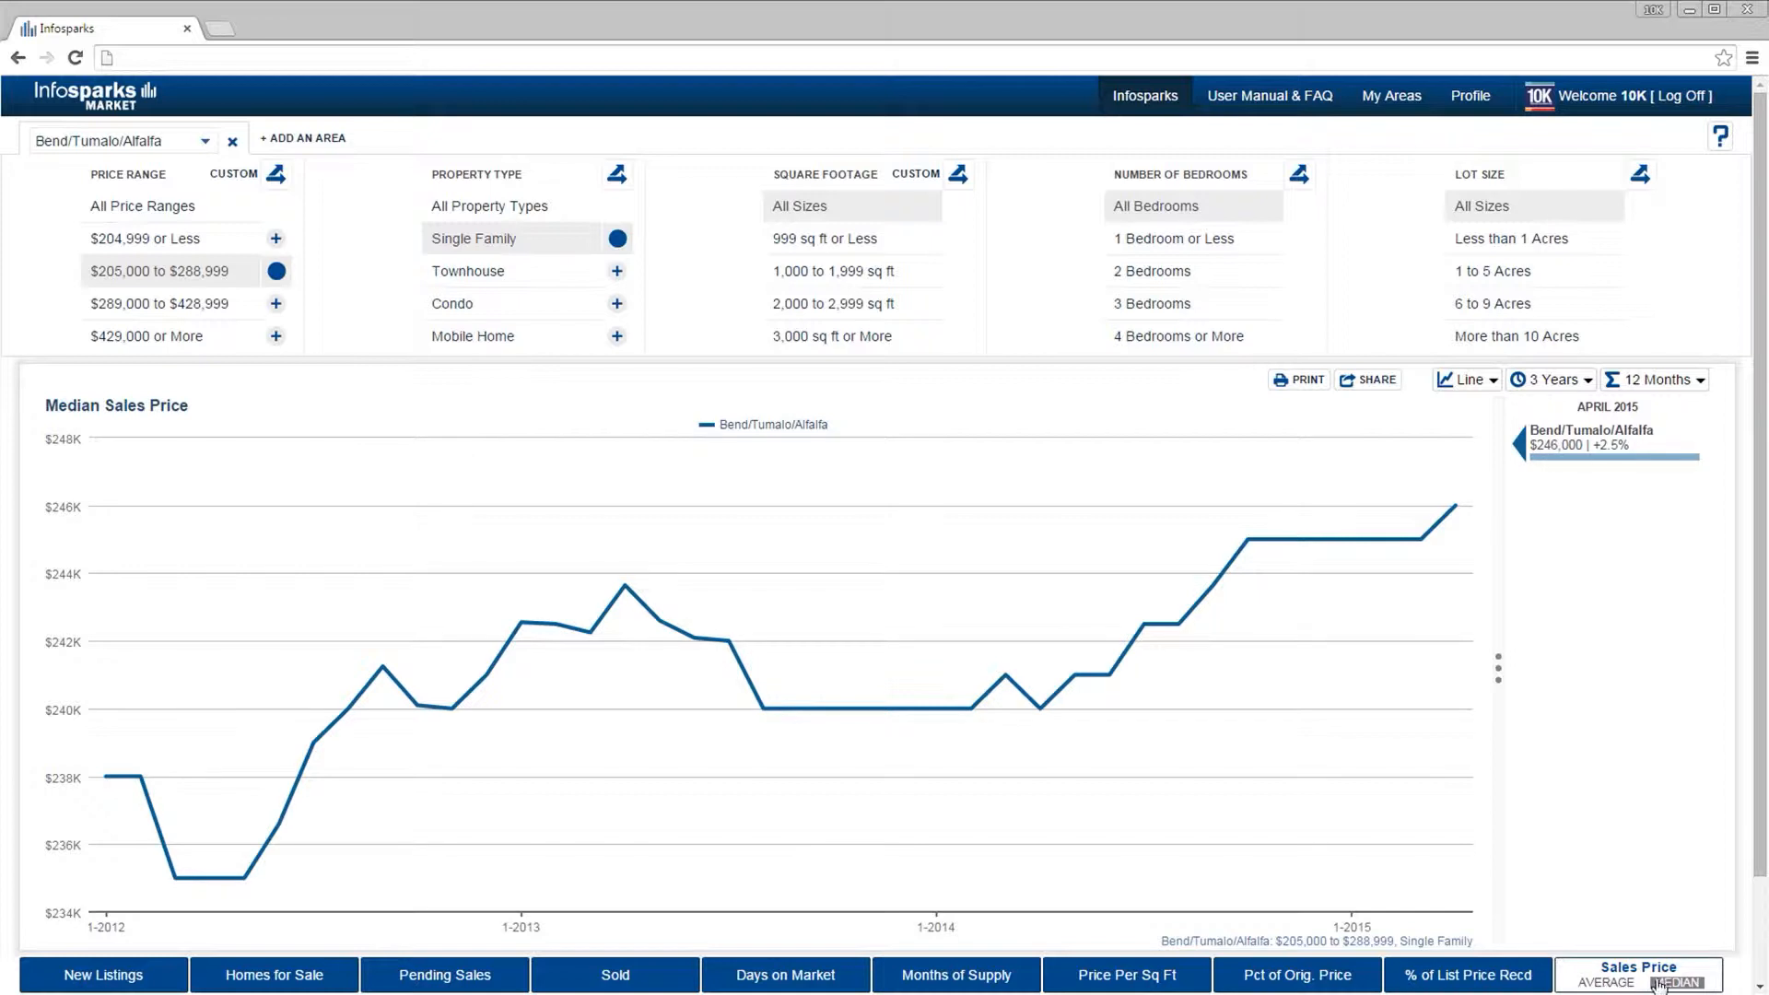
click(1608, 983)
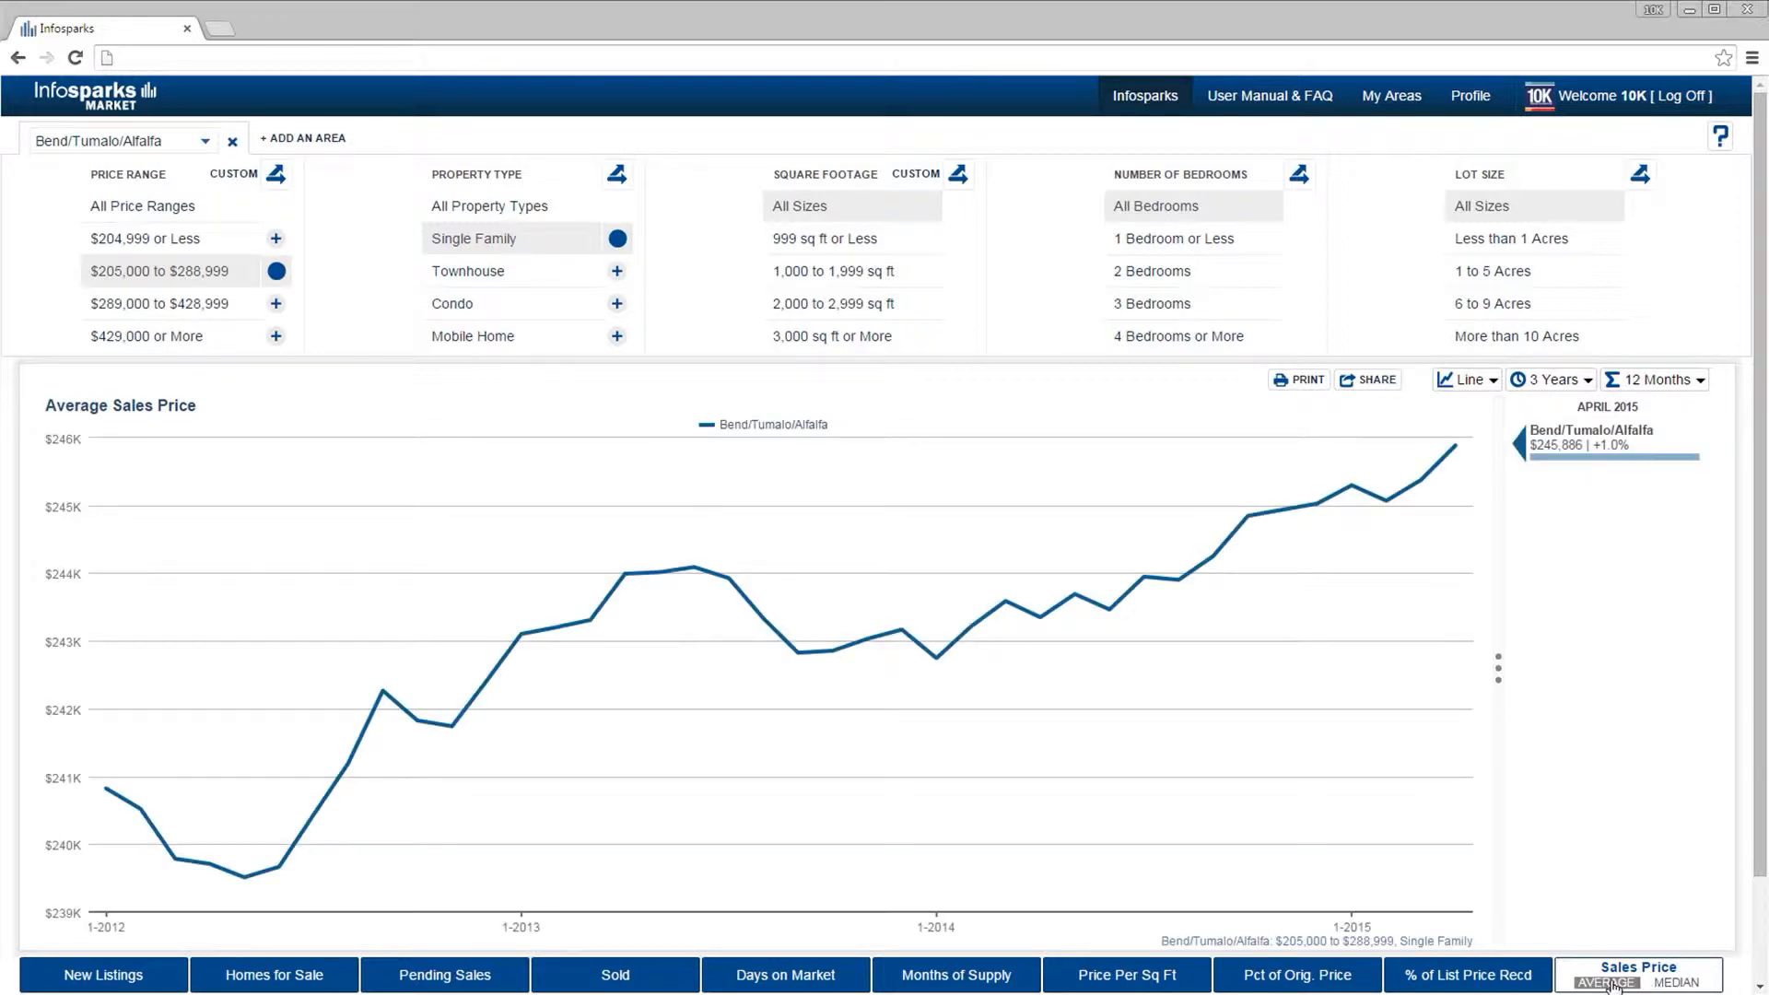
click(1677, 983)
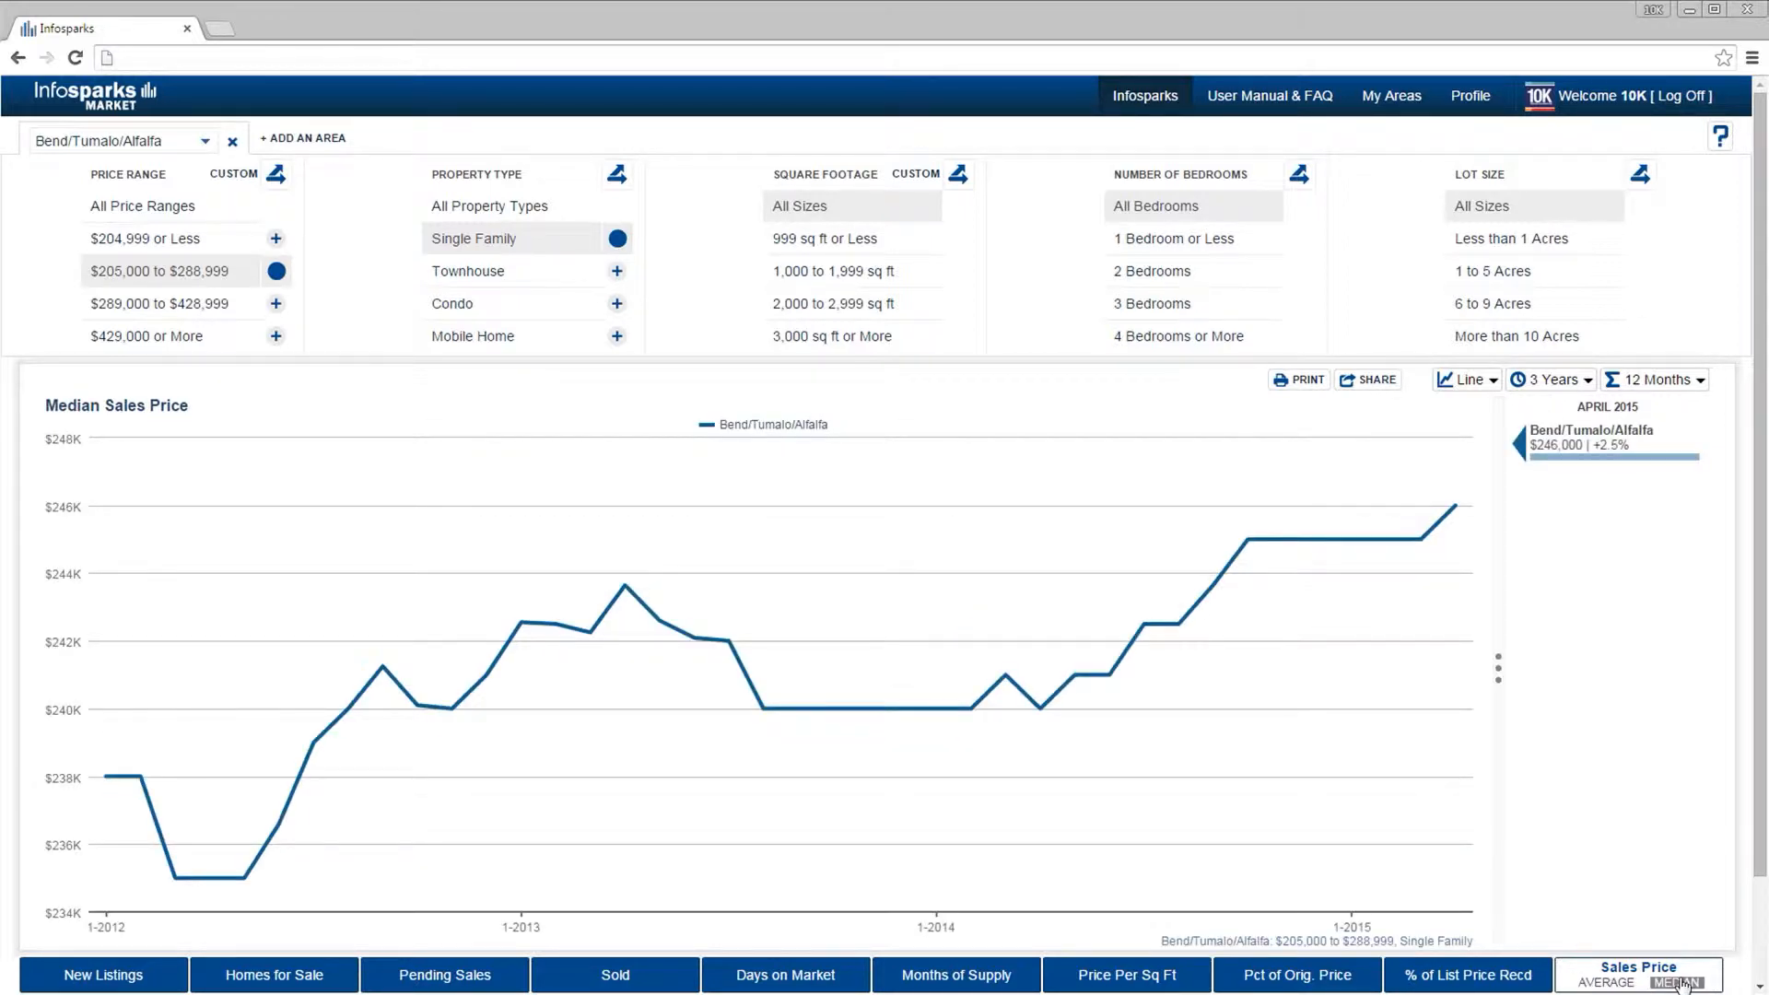
click(1681, 983)
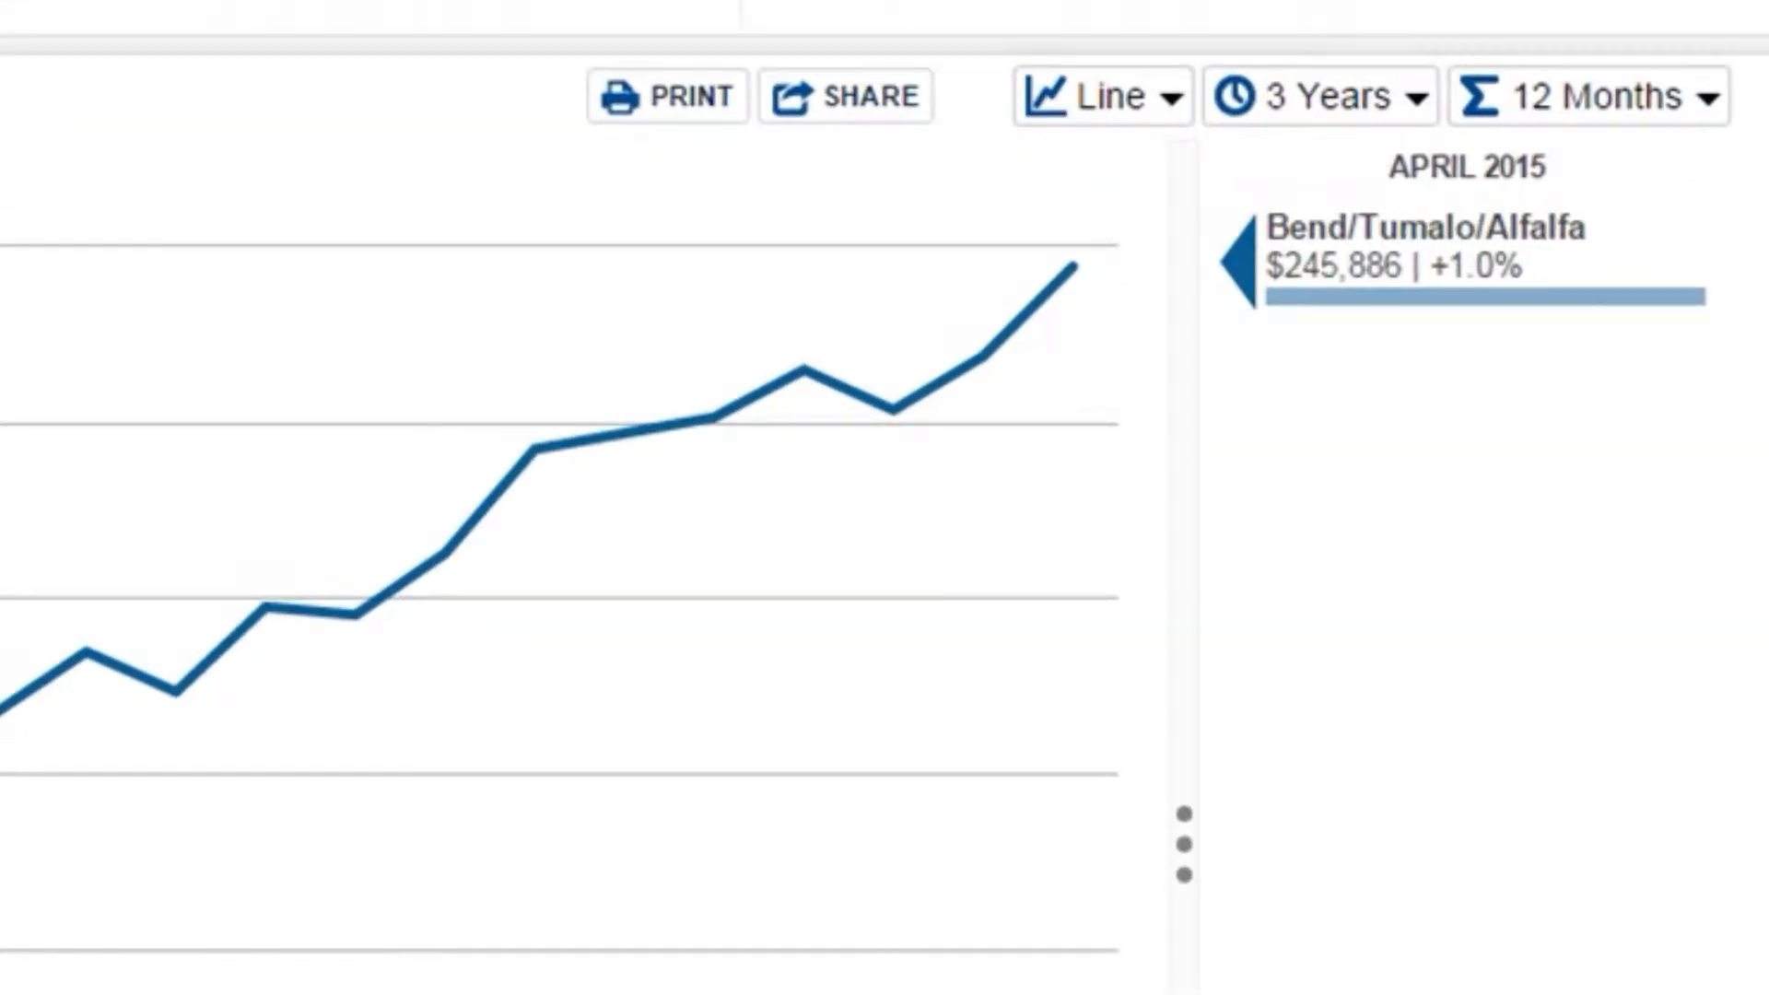
- Set the chart's time frame to 3 Years and its data points to Rolling 12 Months
click(1324, 125)
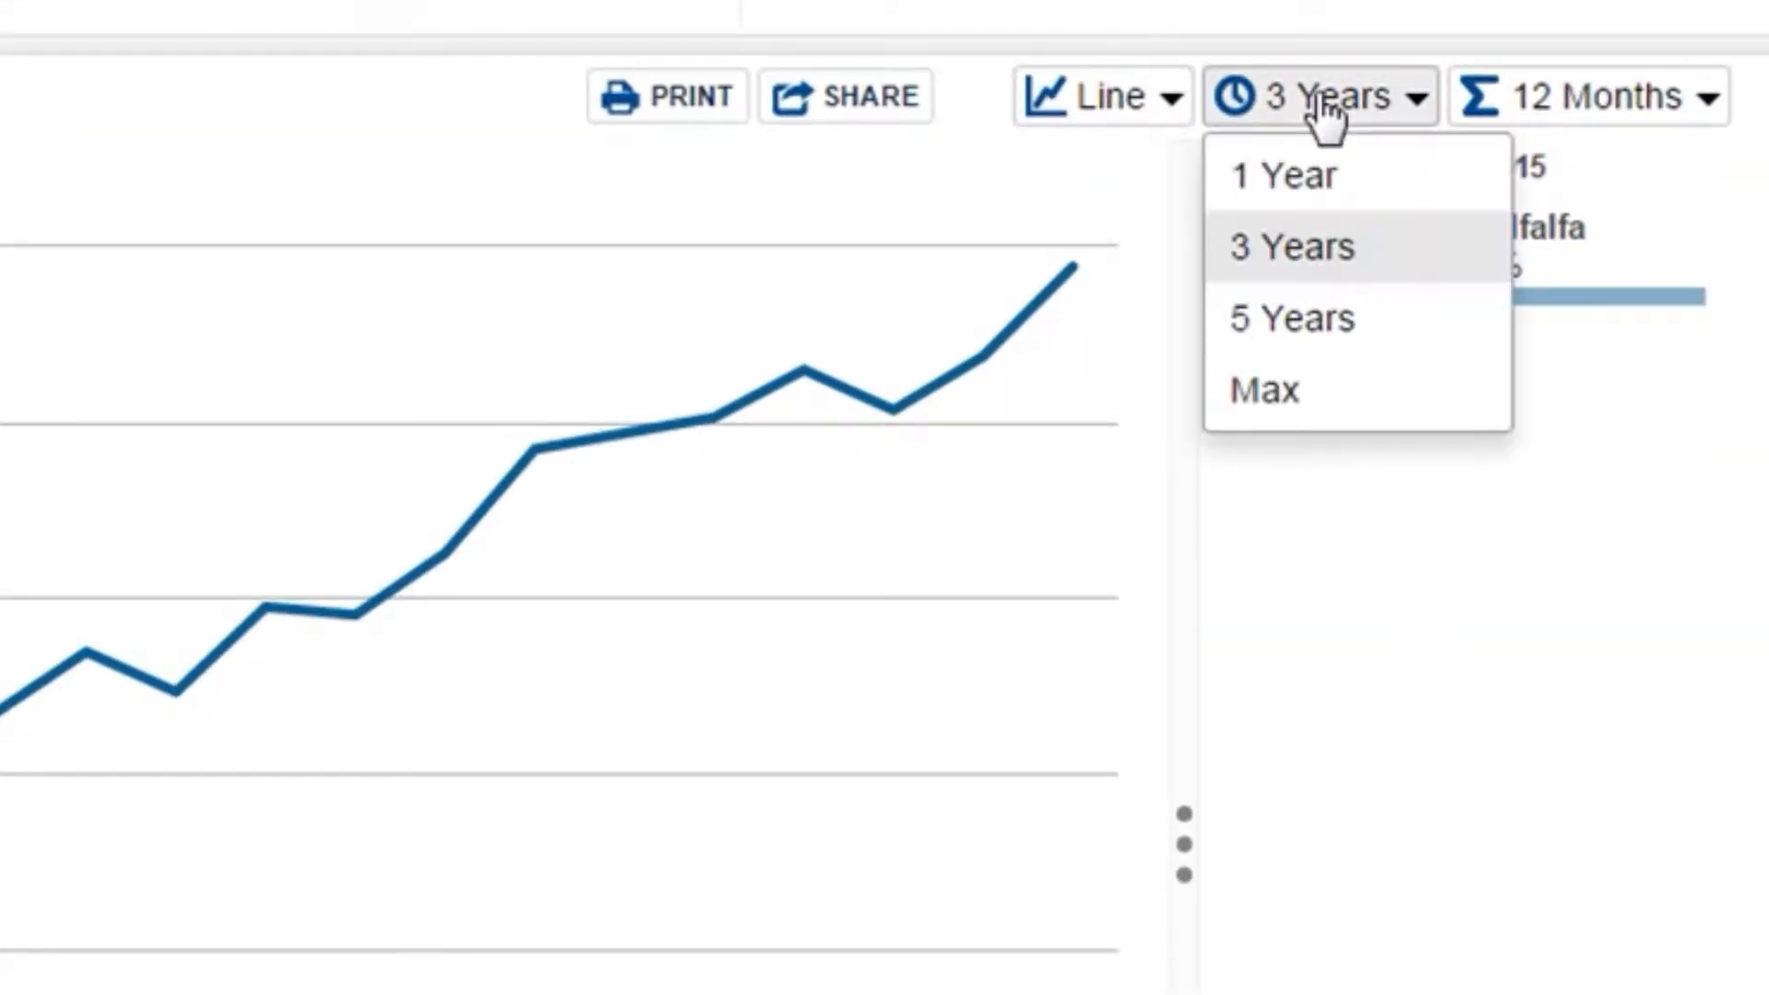
click(1304, 249)
click(1519, 114)
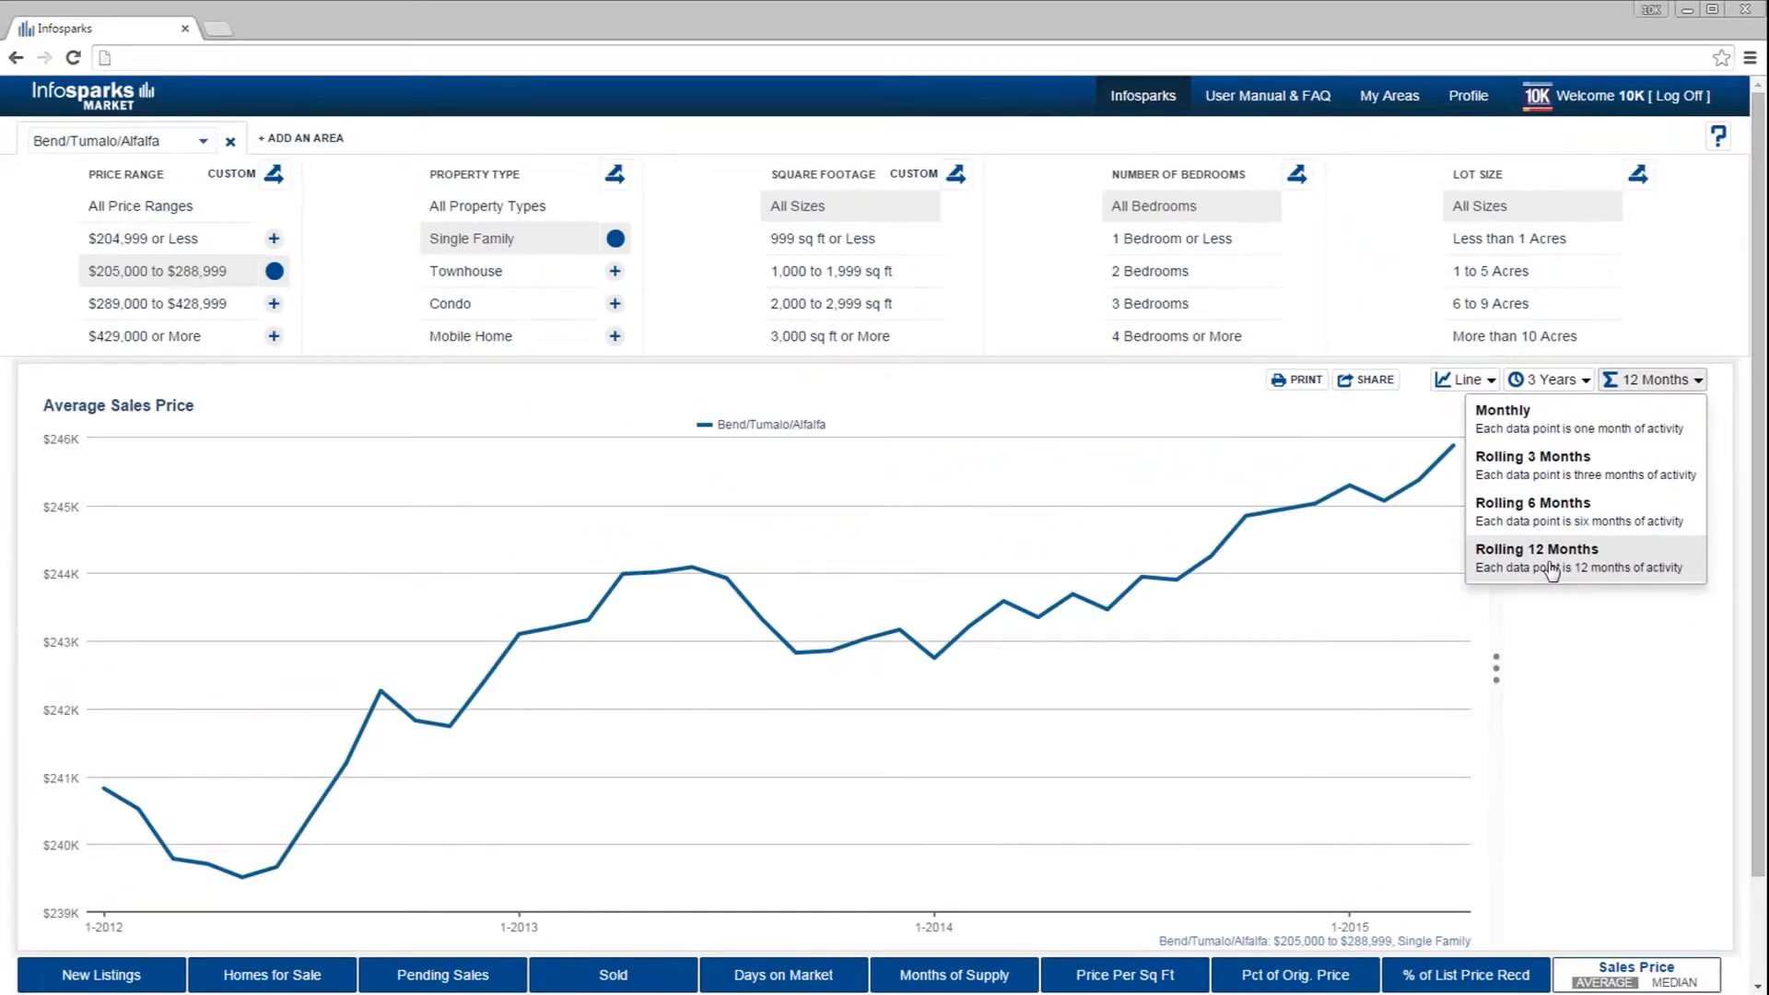
click(1552, 571)
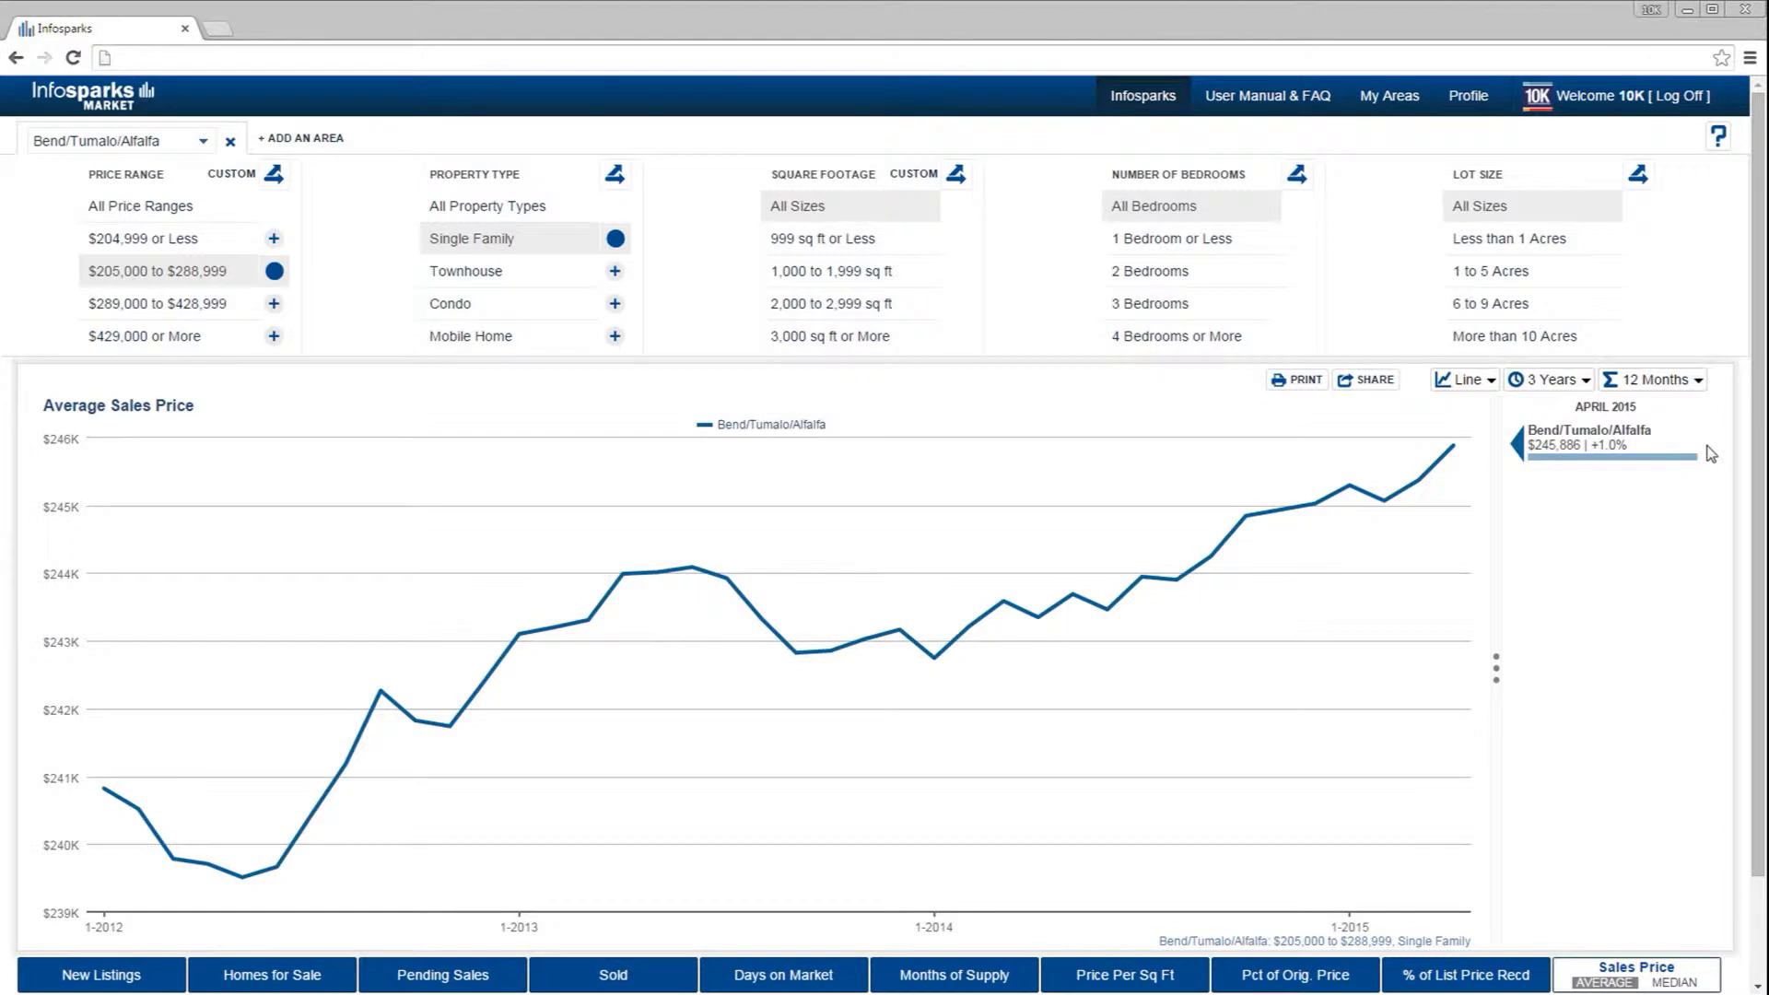
- Collapse the area summary beside the chart to widen the graph, and expand it again
click(1502, 555)
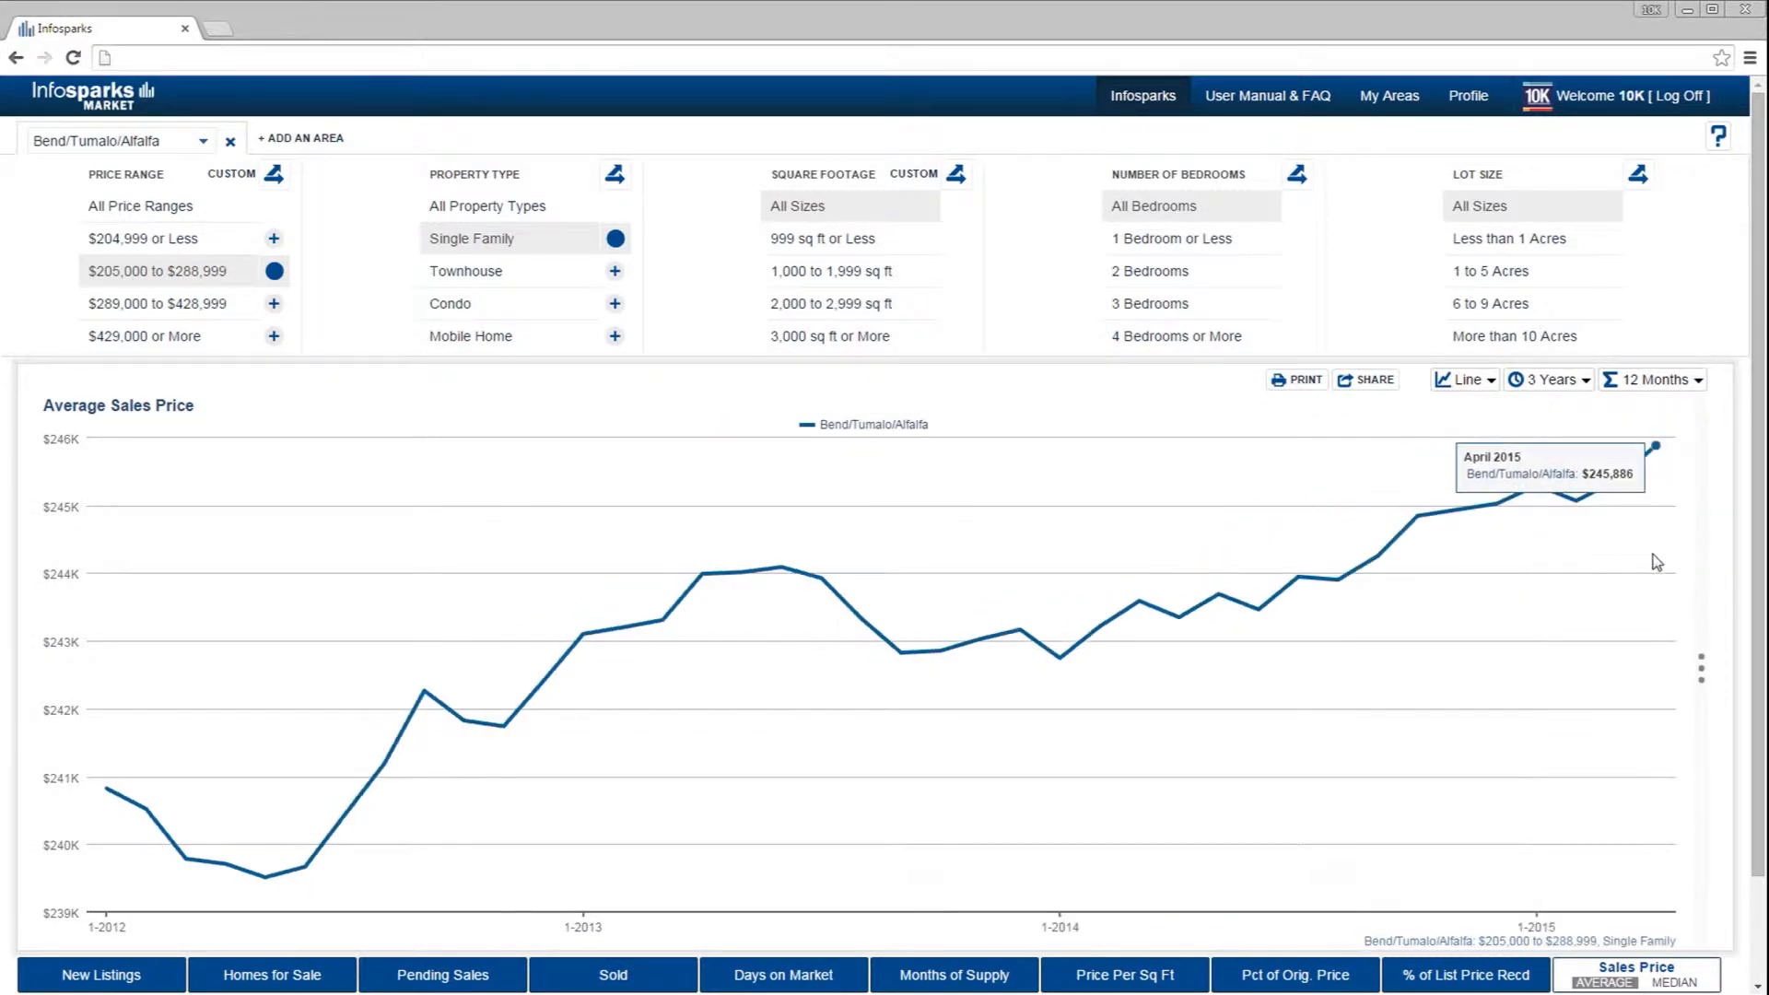
click(1700, 566)
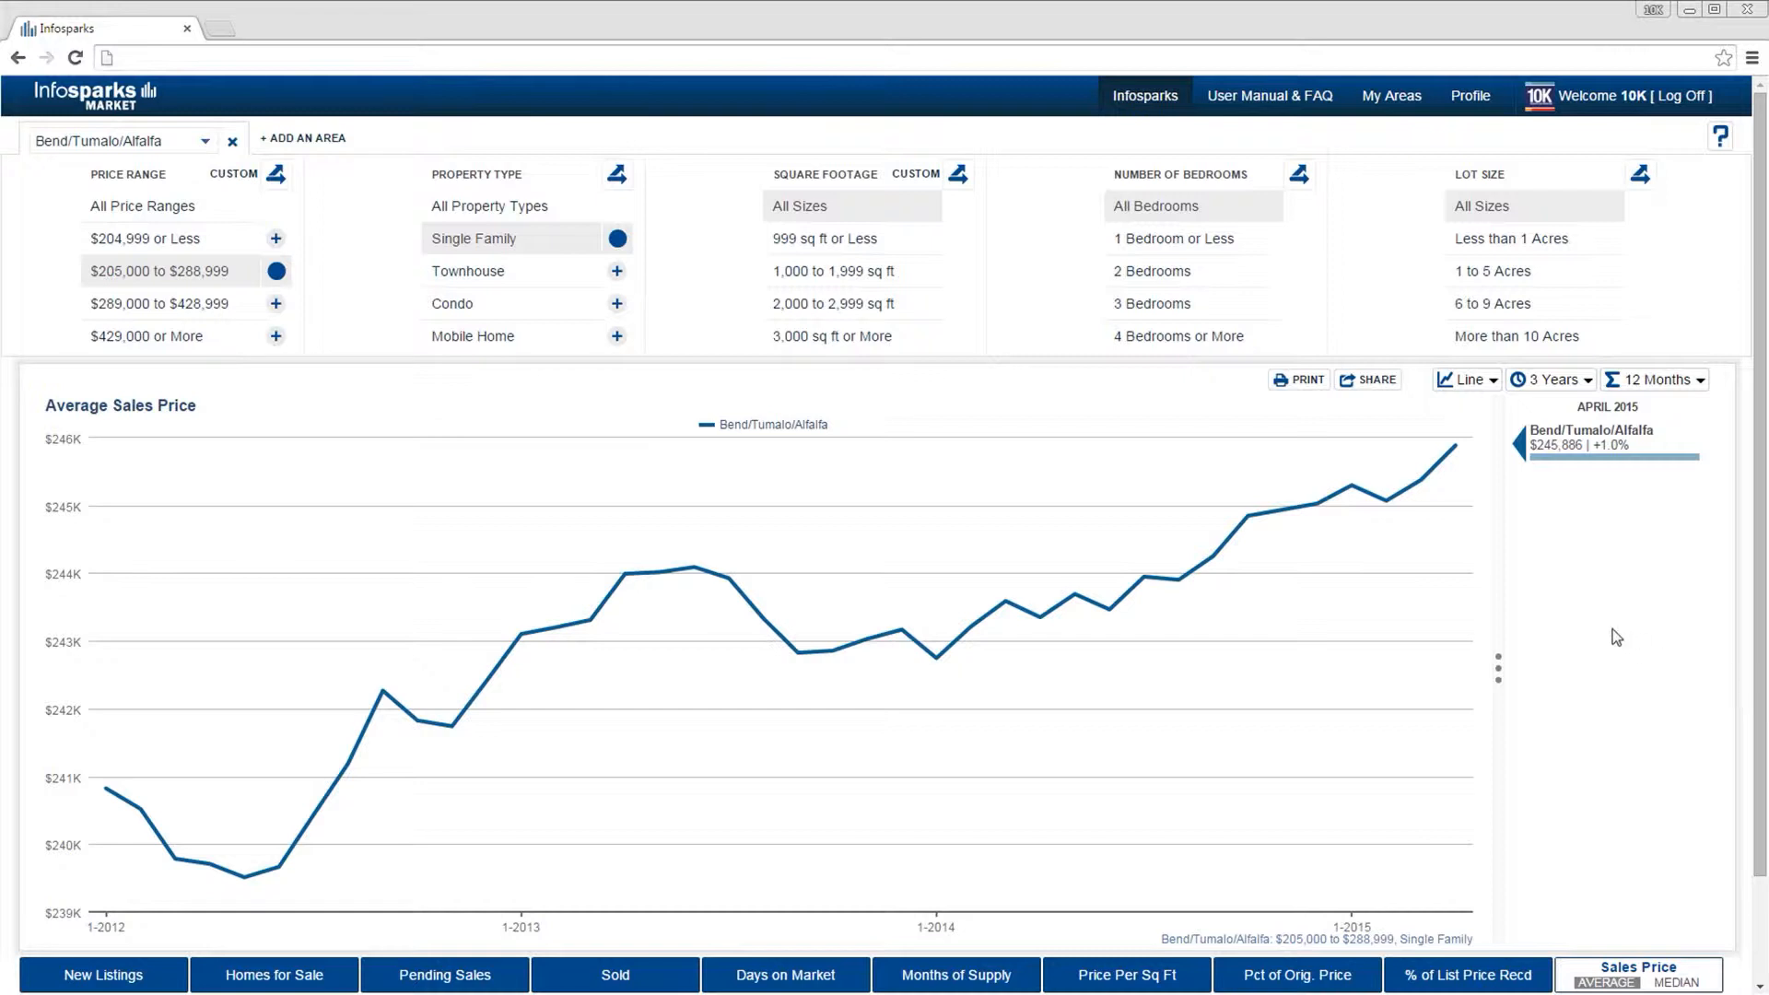
- Display the average sales price as a bar chart covering 3 Years
click(1472, 381)
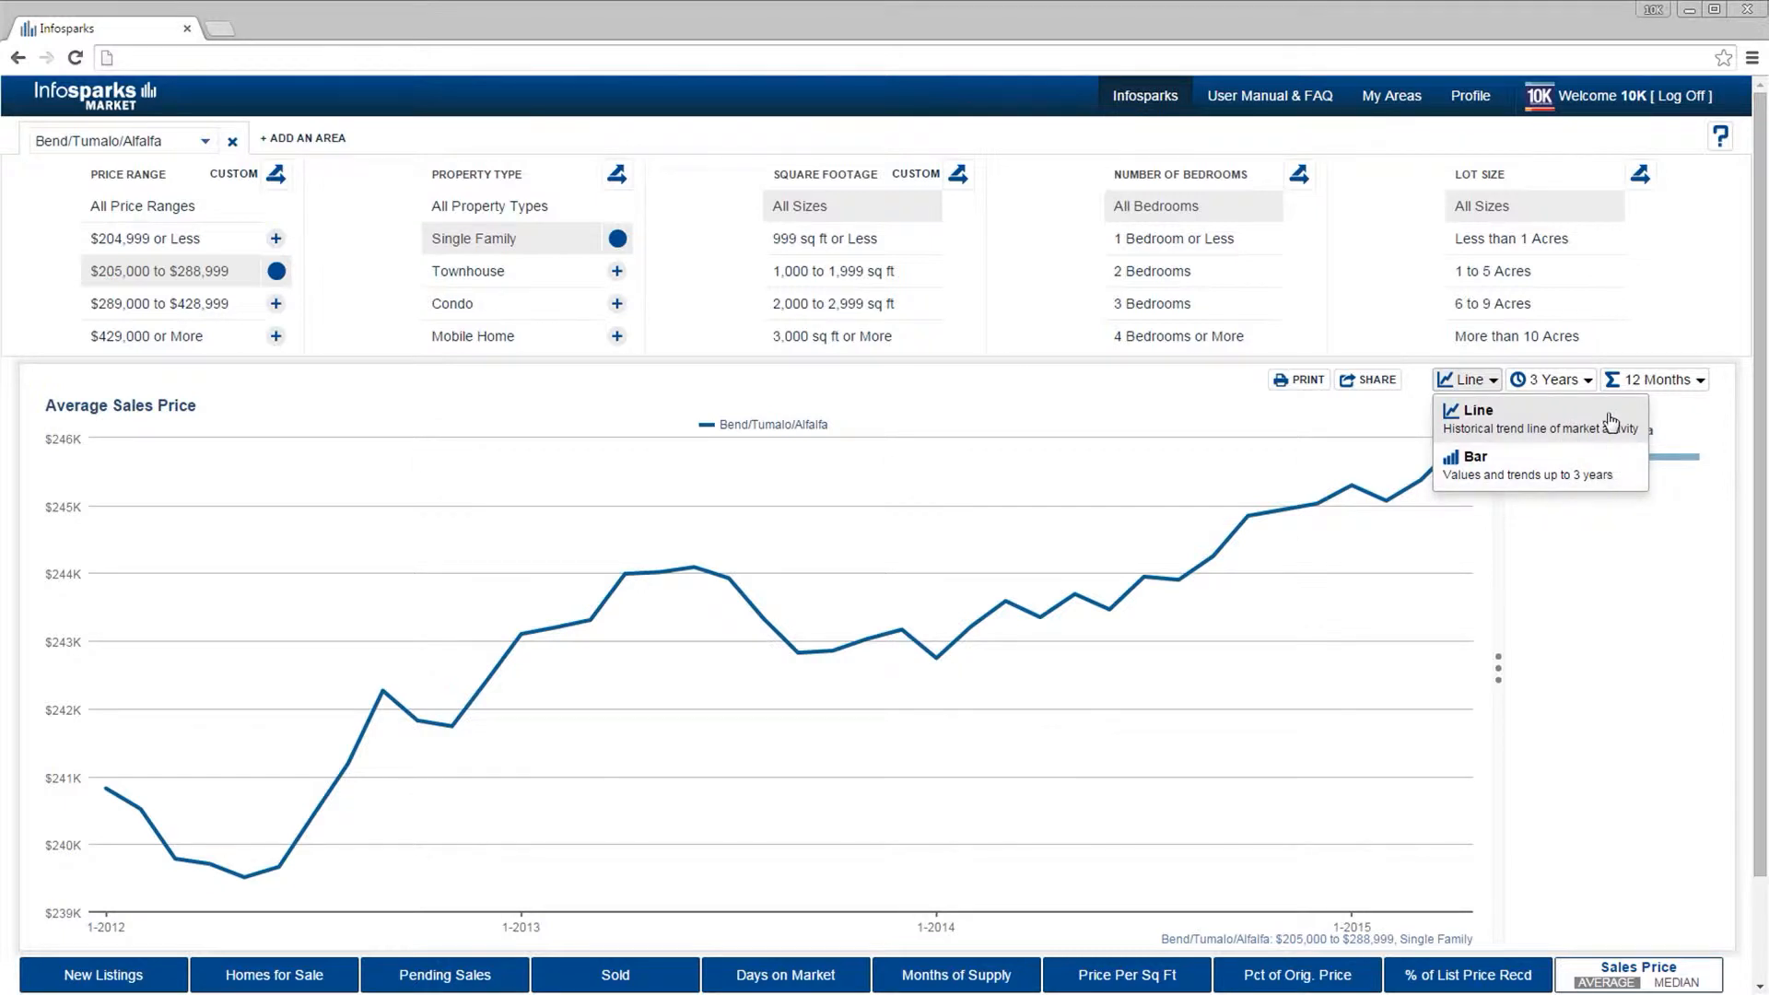
click(1547, 461)
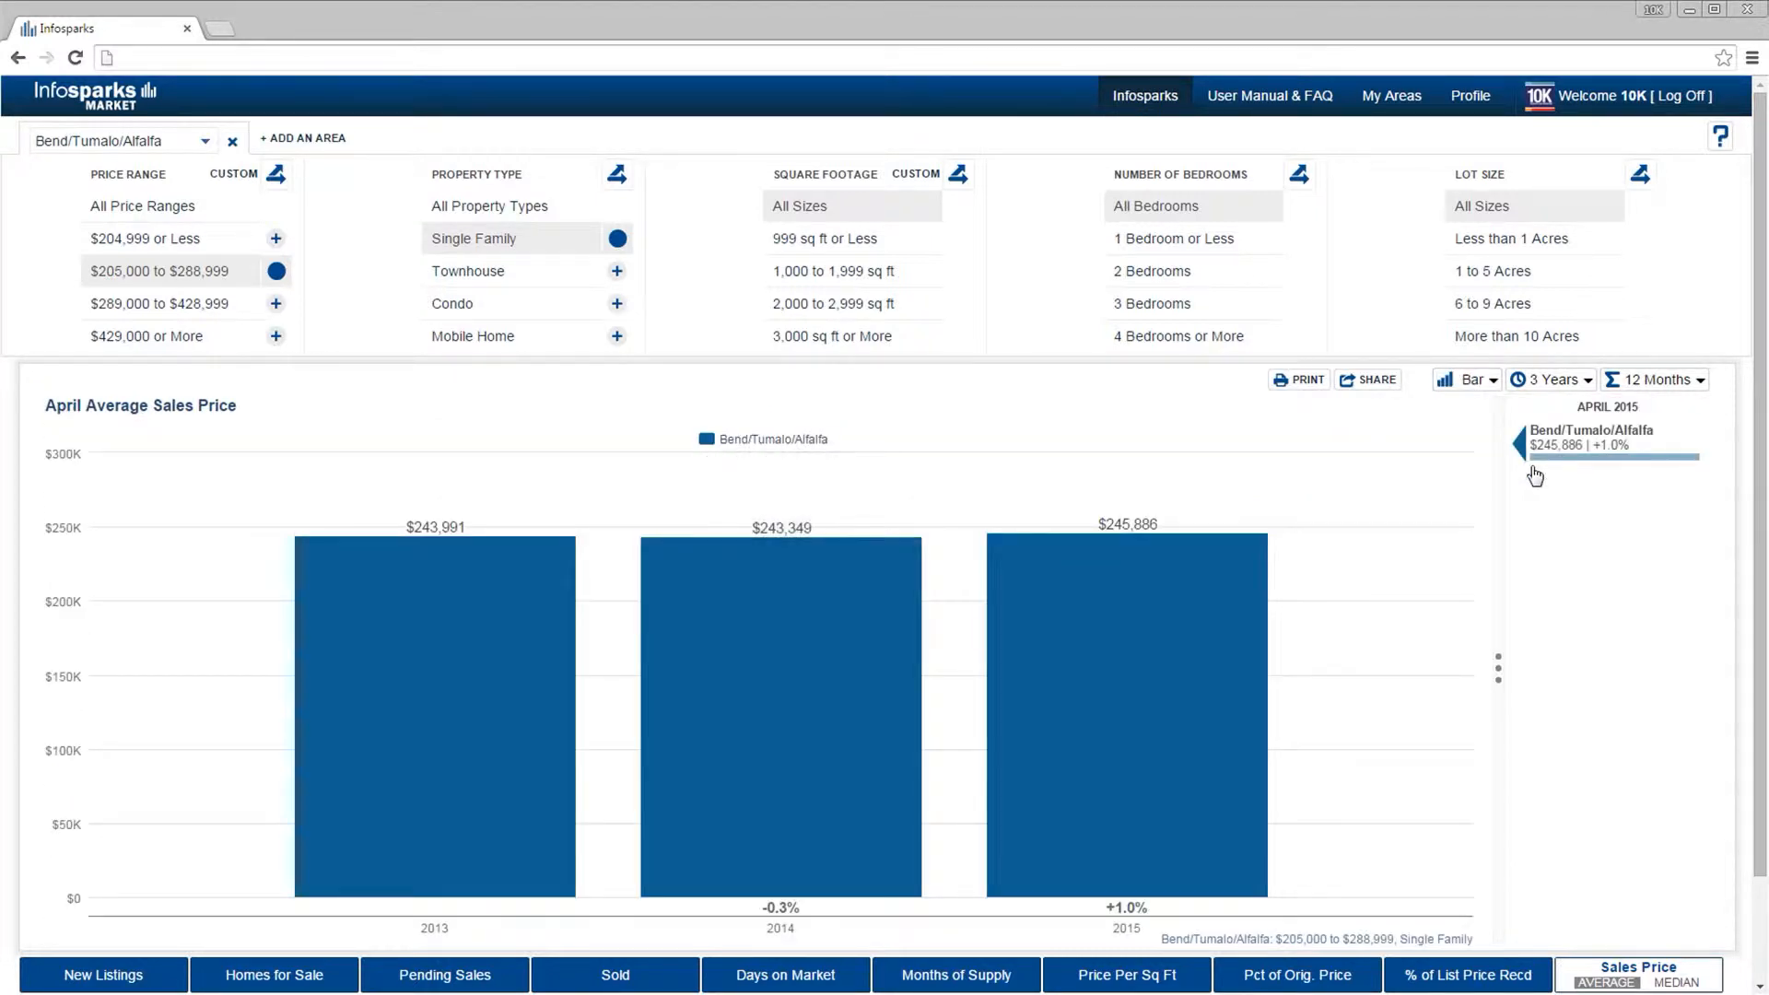
click(1560, 385)
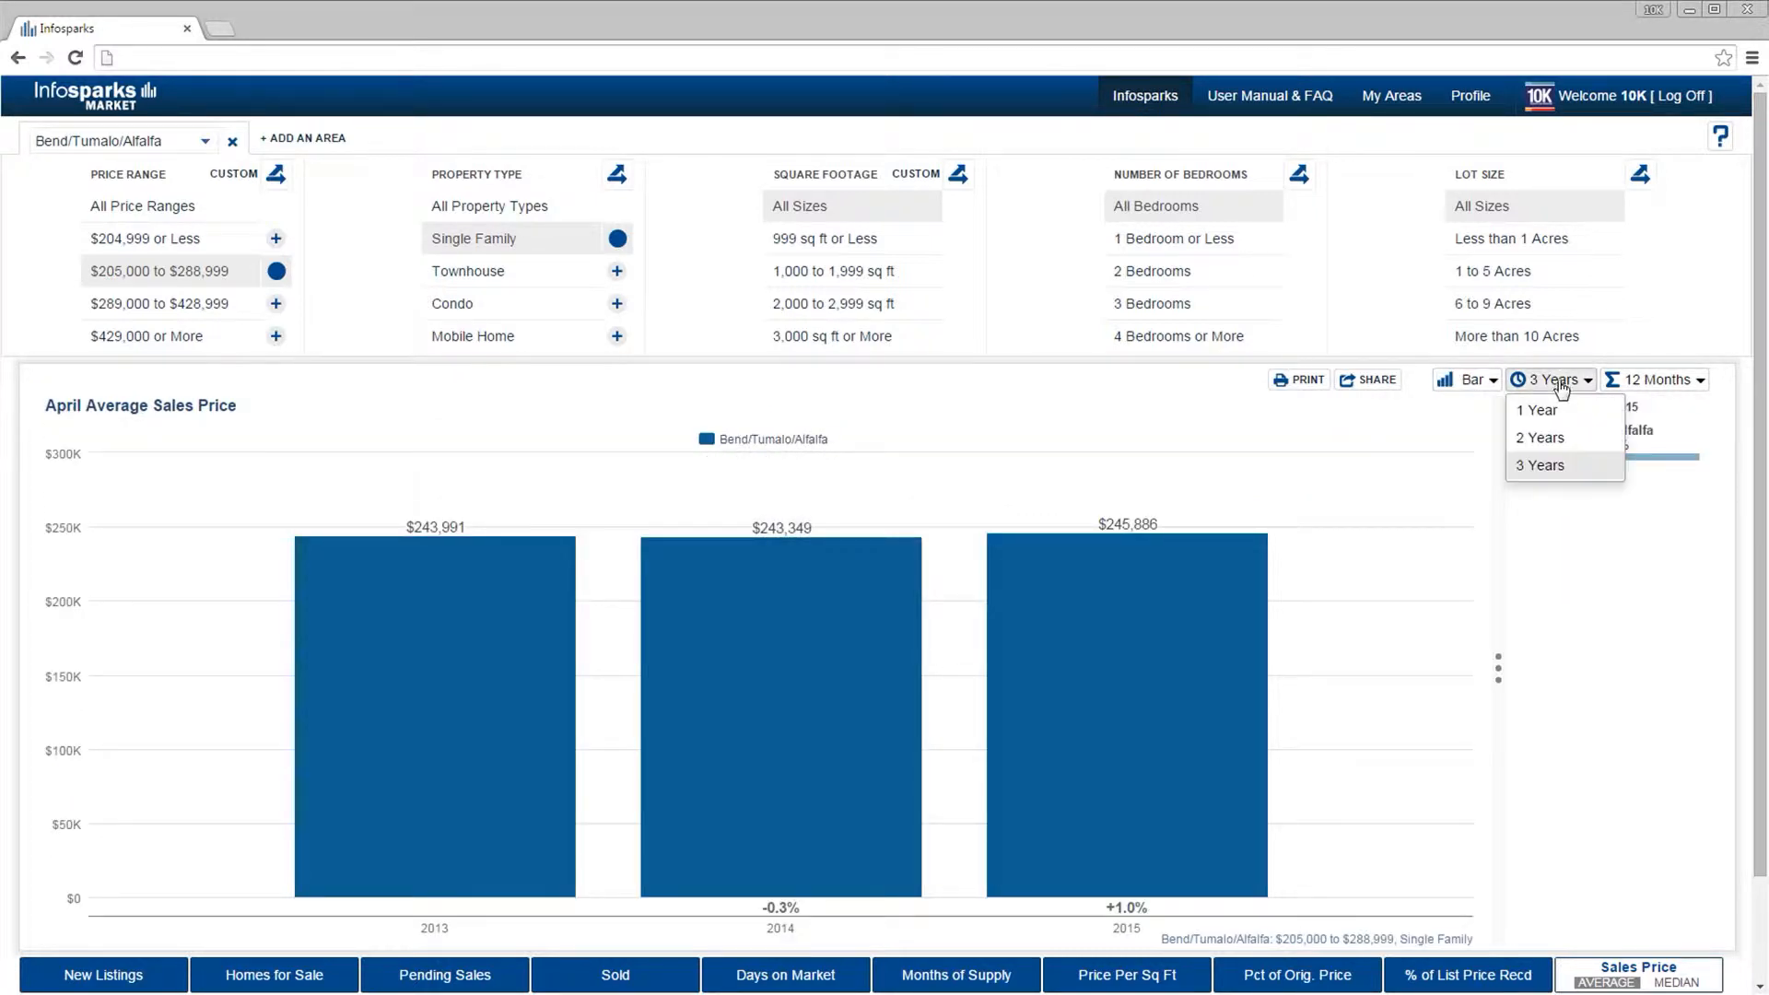
click(1541, 467)
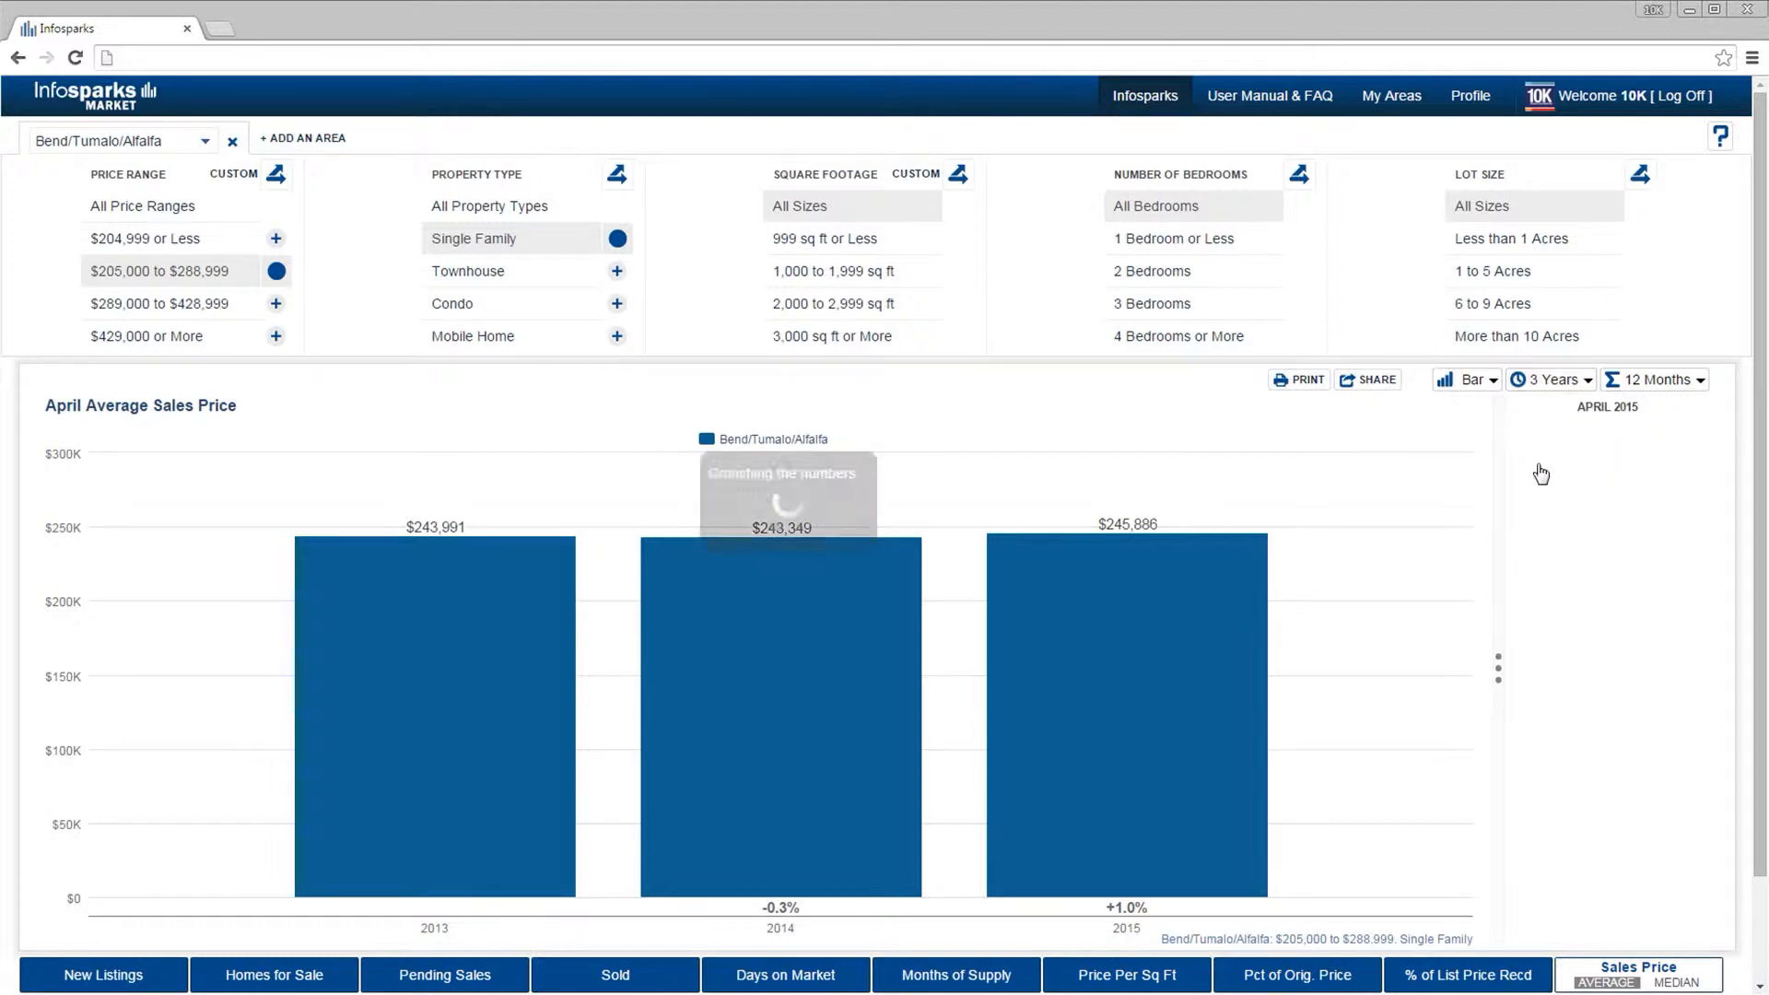
- Switch the average sales price back to a line chart covering 3 Years
click(1487, 387)
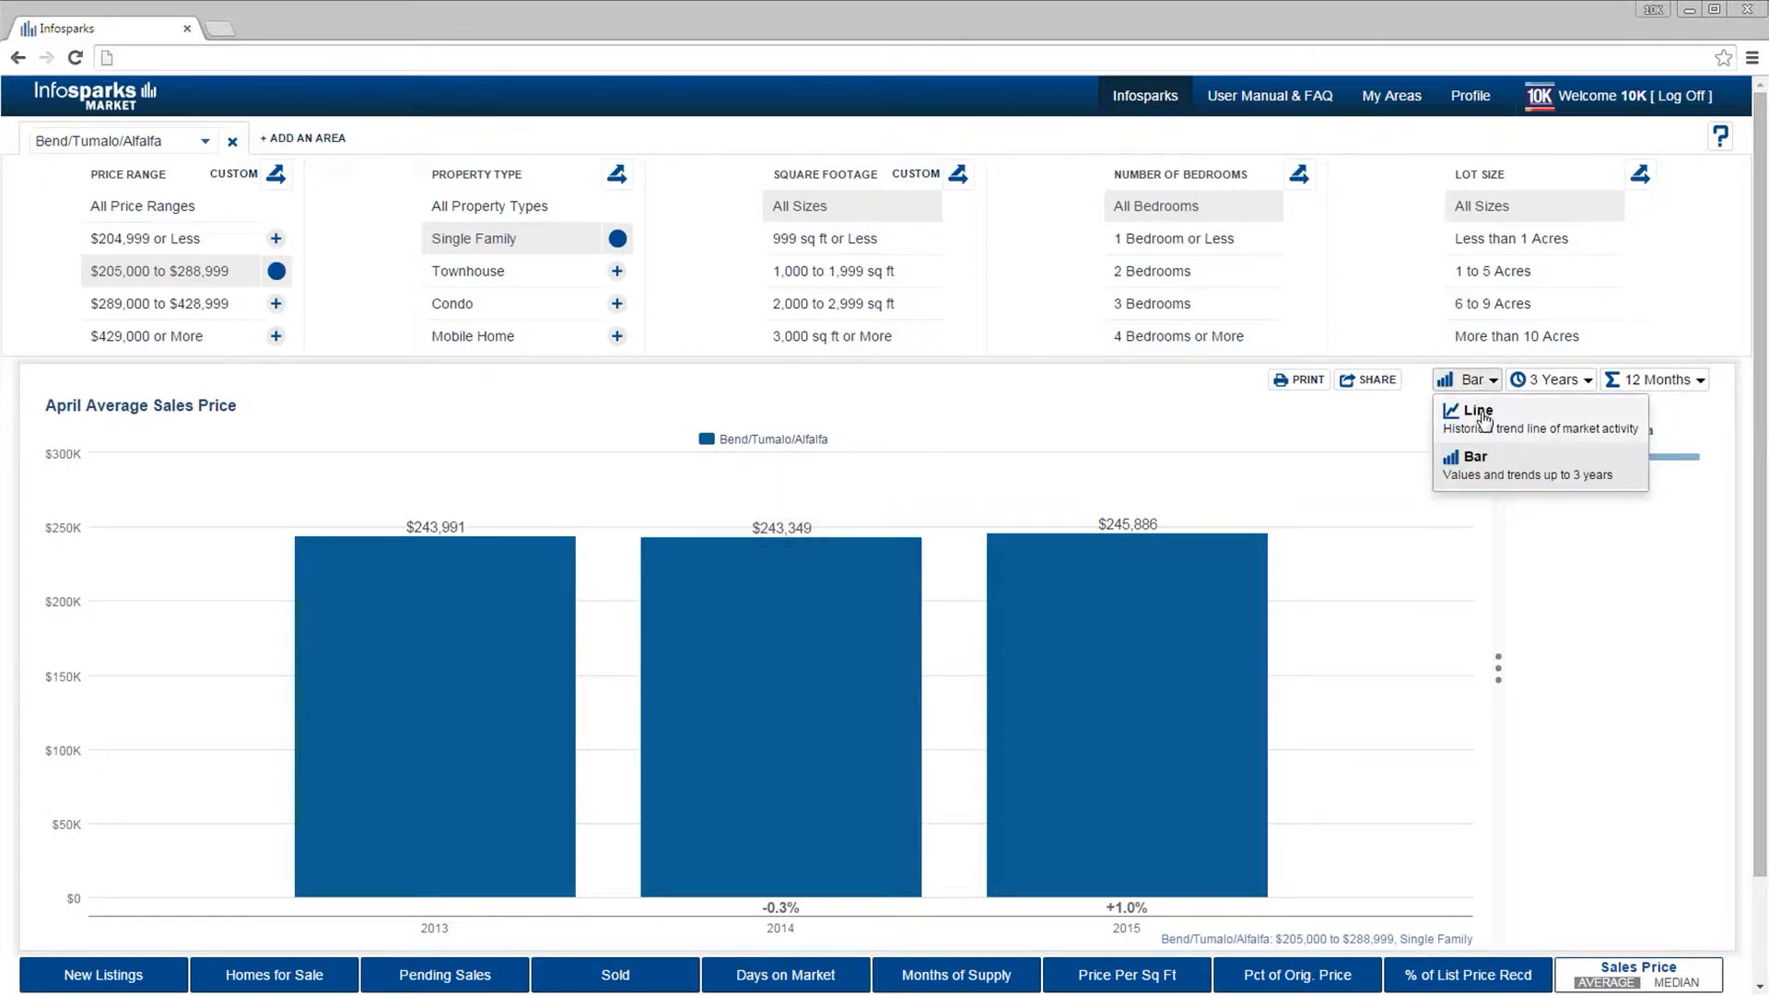
click(1476, 411)
click(1566, 380)
click(1557, 440)
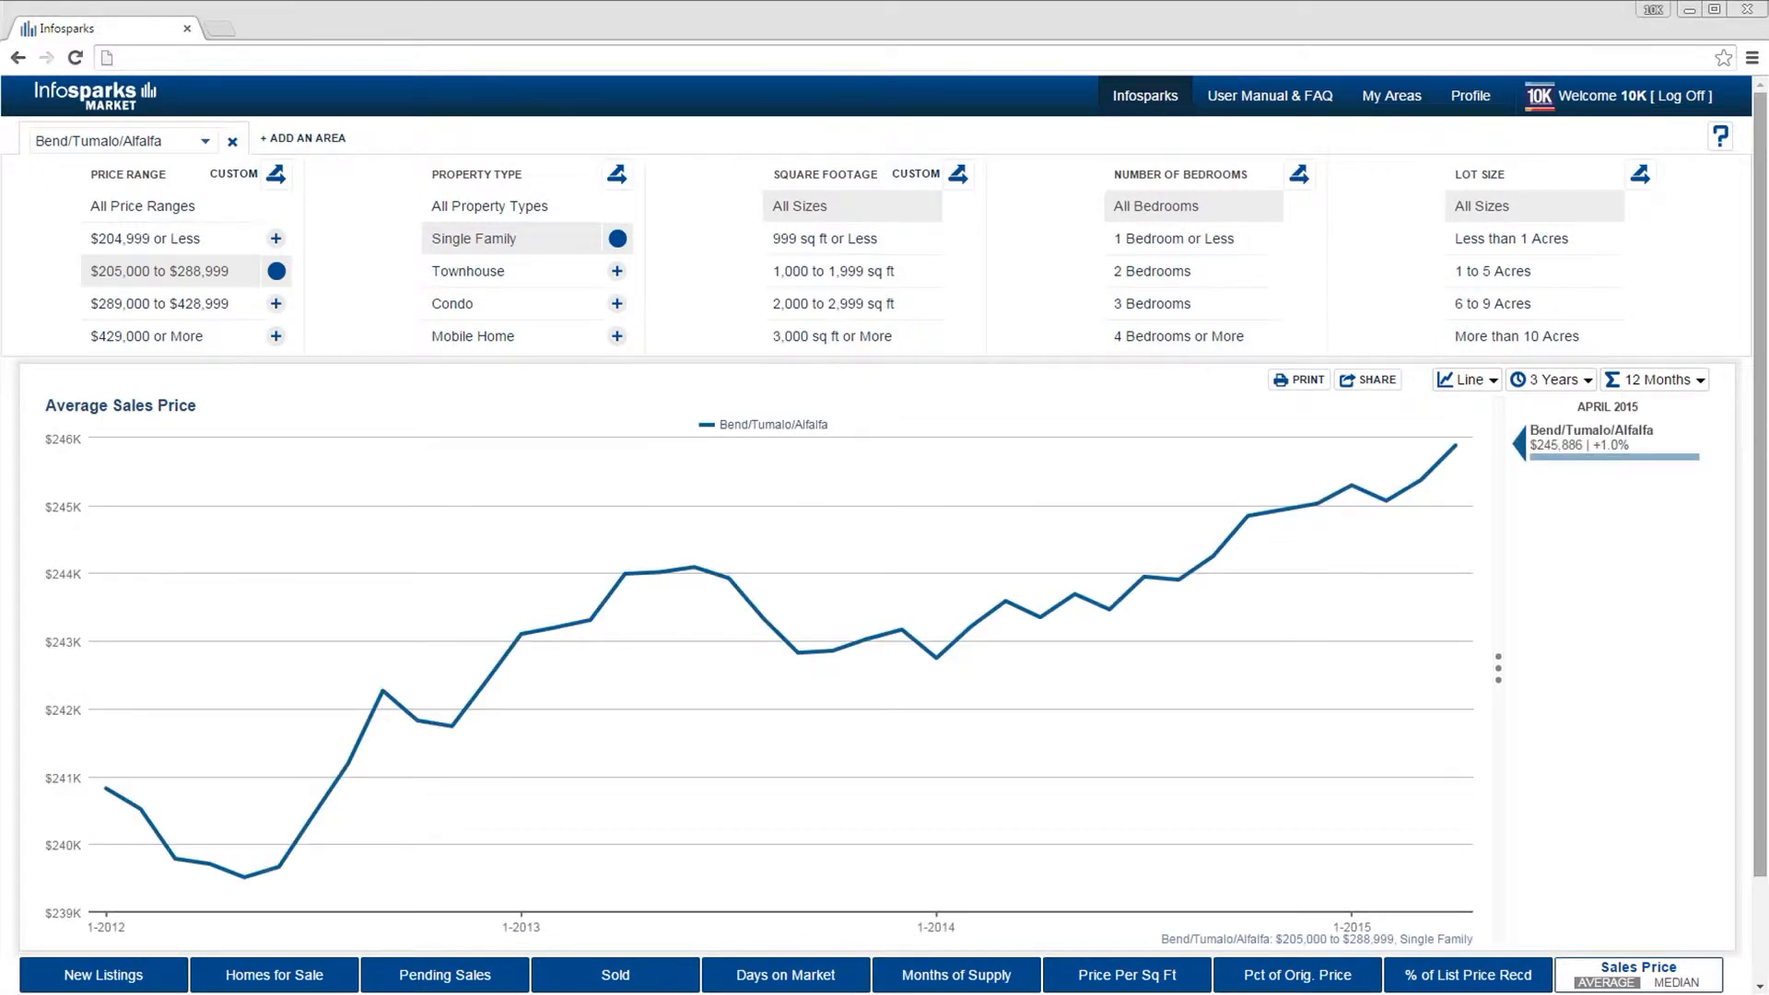
- Open the chart's sharing options and select Static data in PDF format
click(1382, 385)
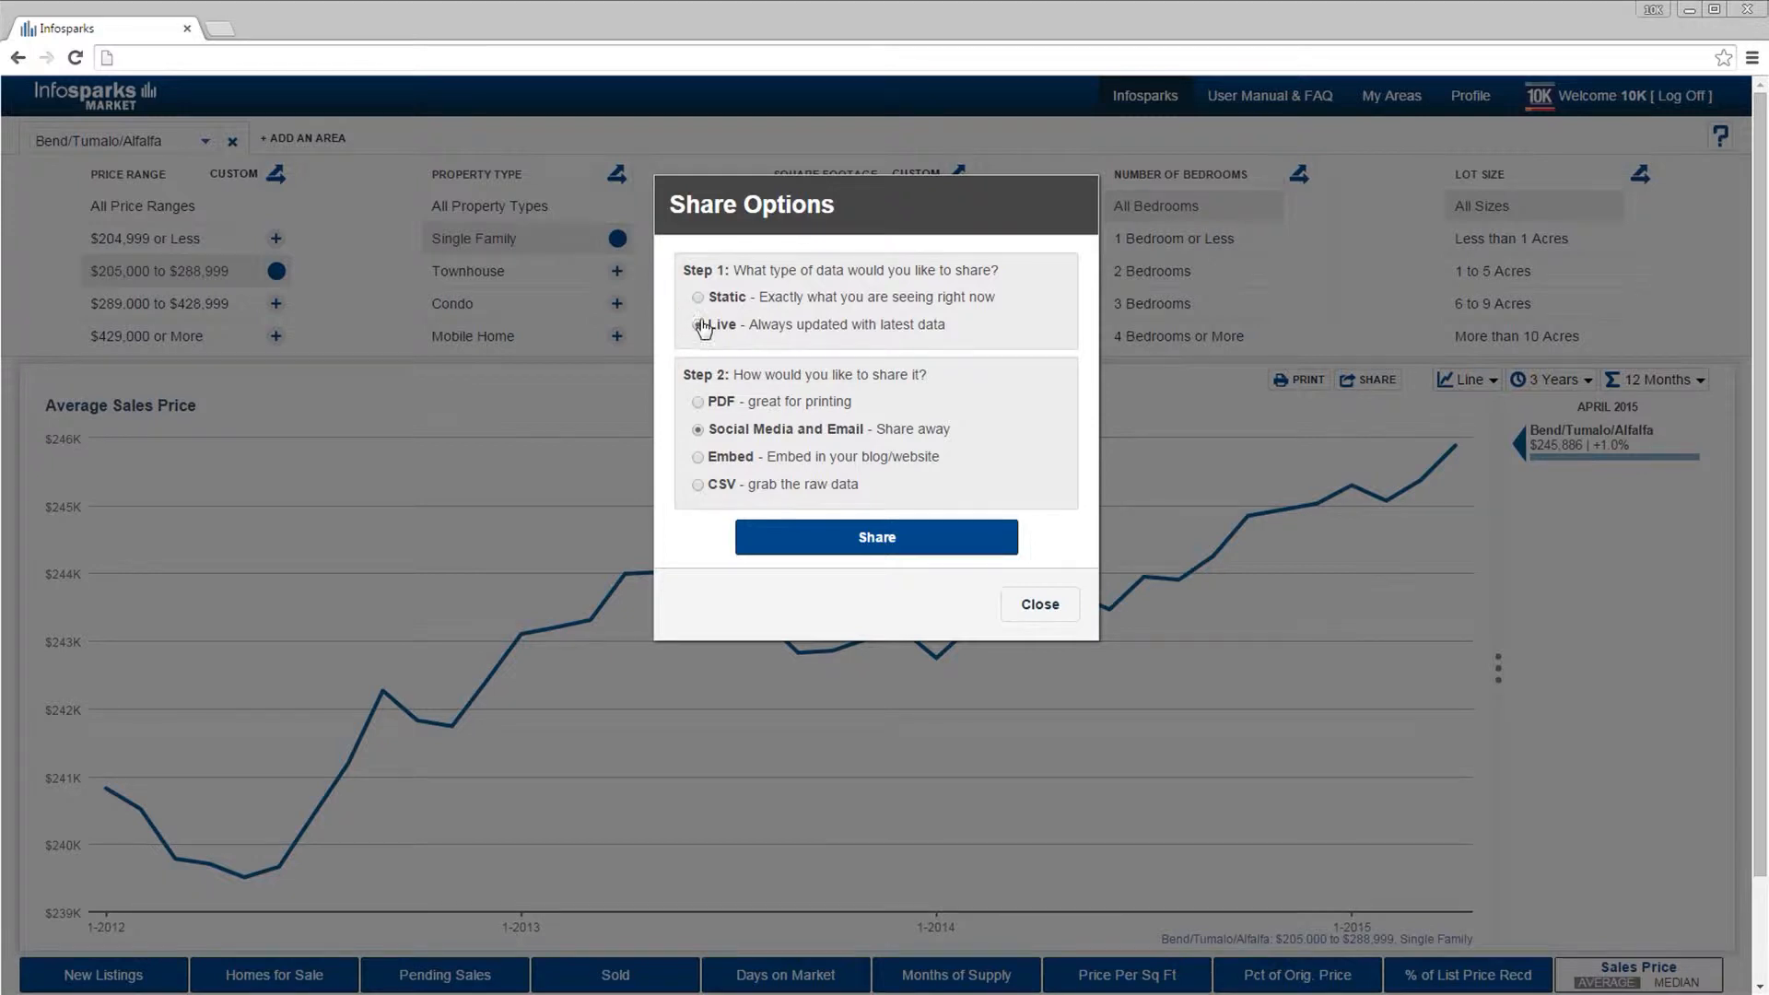
click(697, 297)
click(697, 402)
- Change the sharing method to Embed as an image (PNG) and choose a preset size for it
click(698, 458)
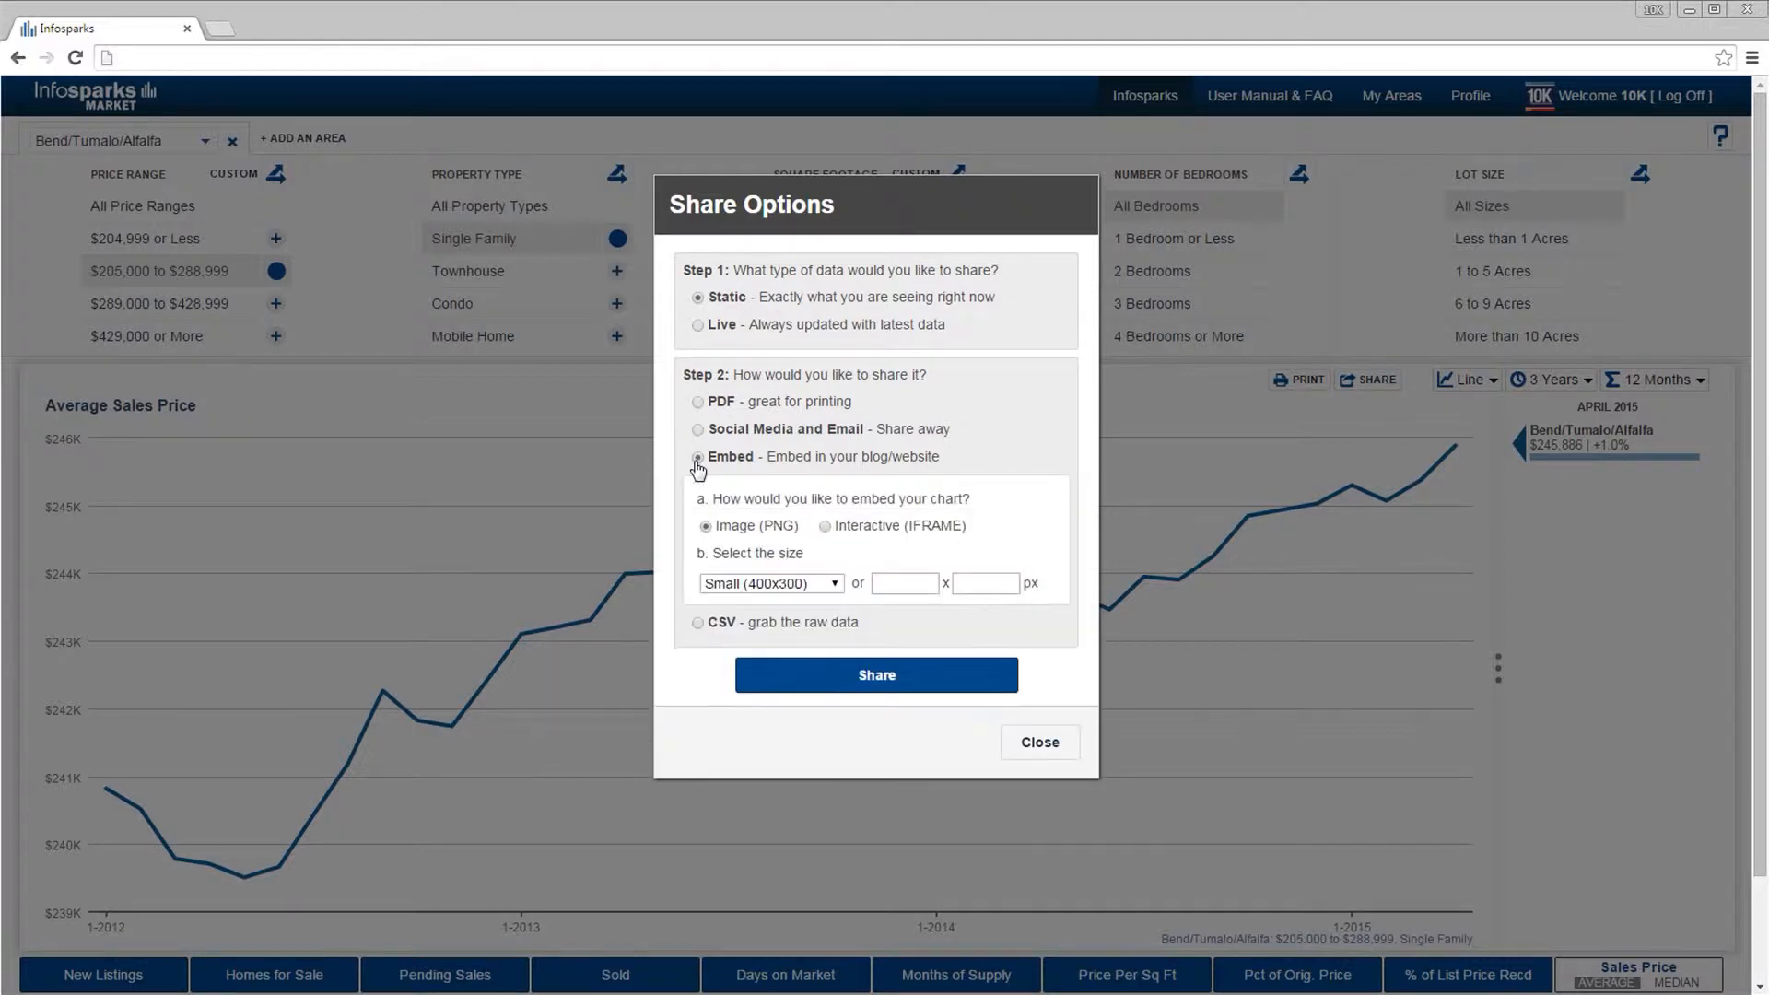
click(772, 583)
click(775, 619)
- Share the chart's static raw data as a CSV file
click(698, 623)
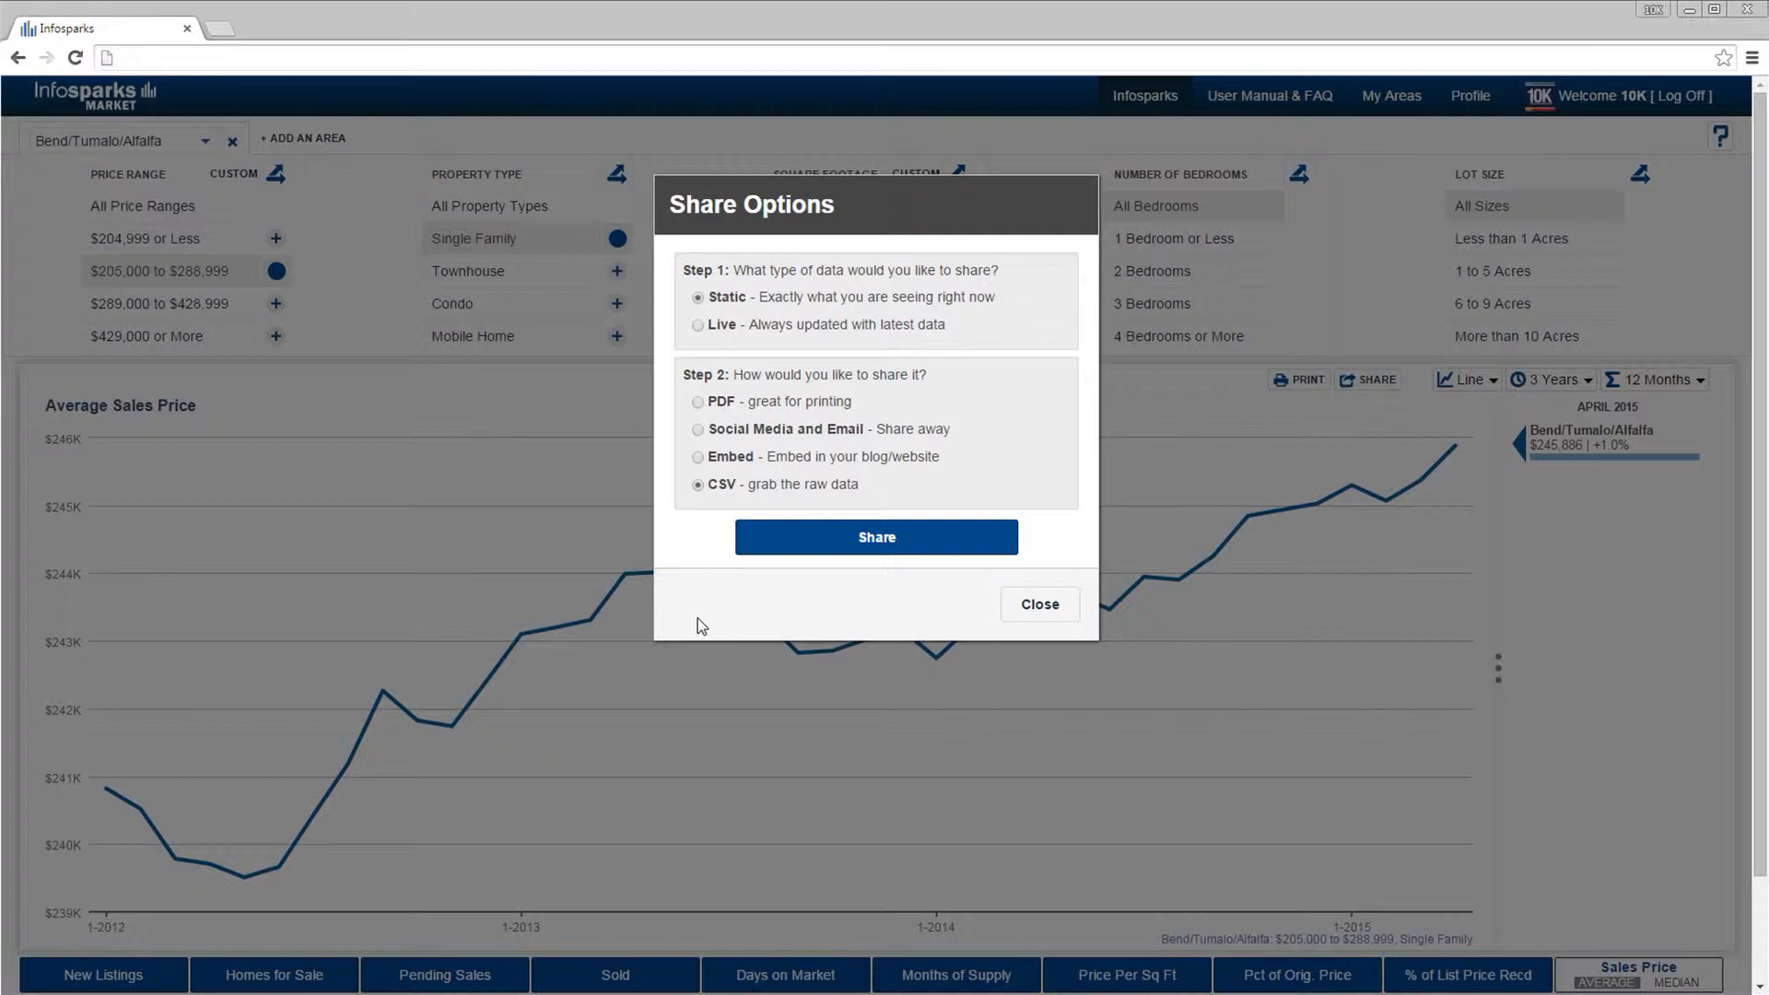
click(870, 540)
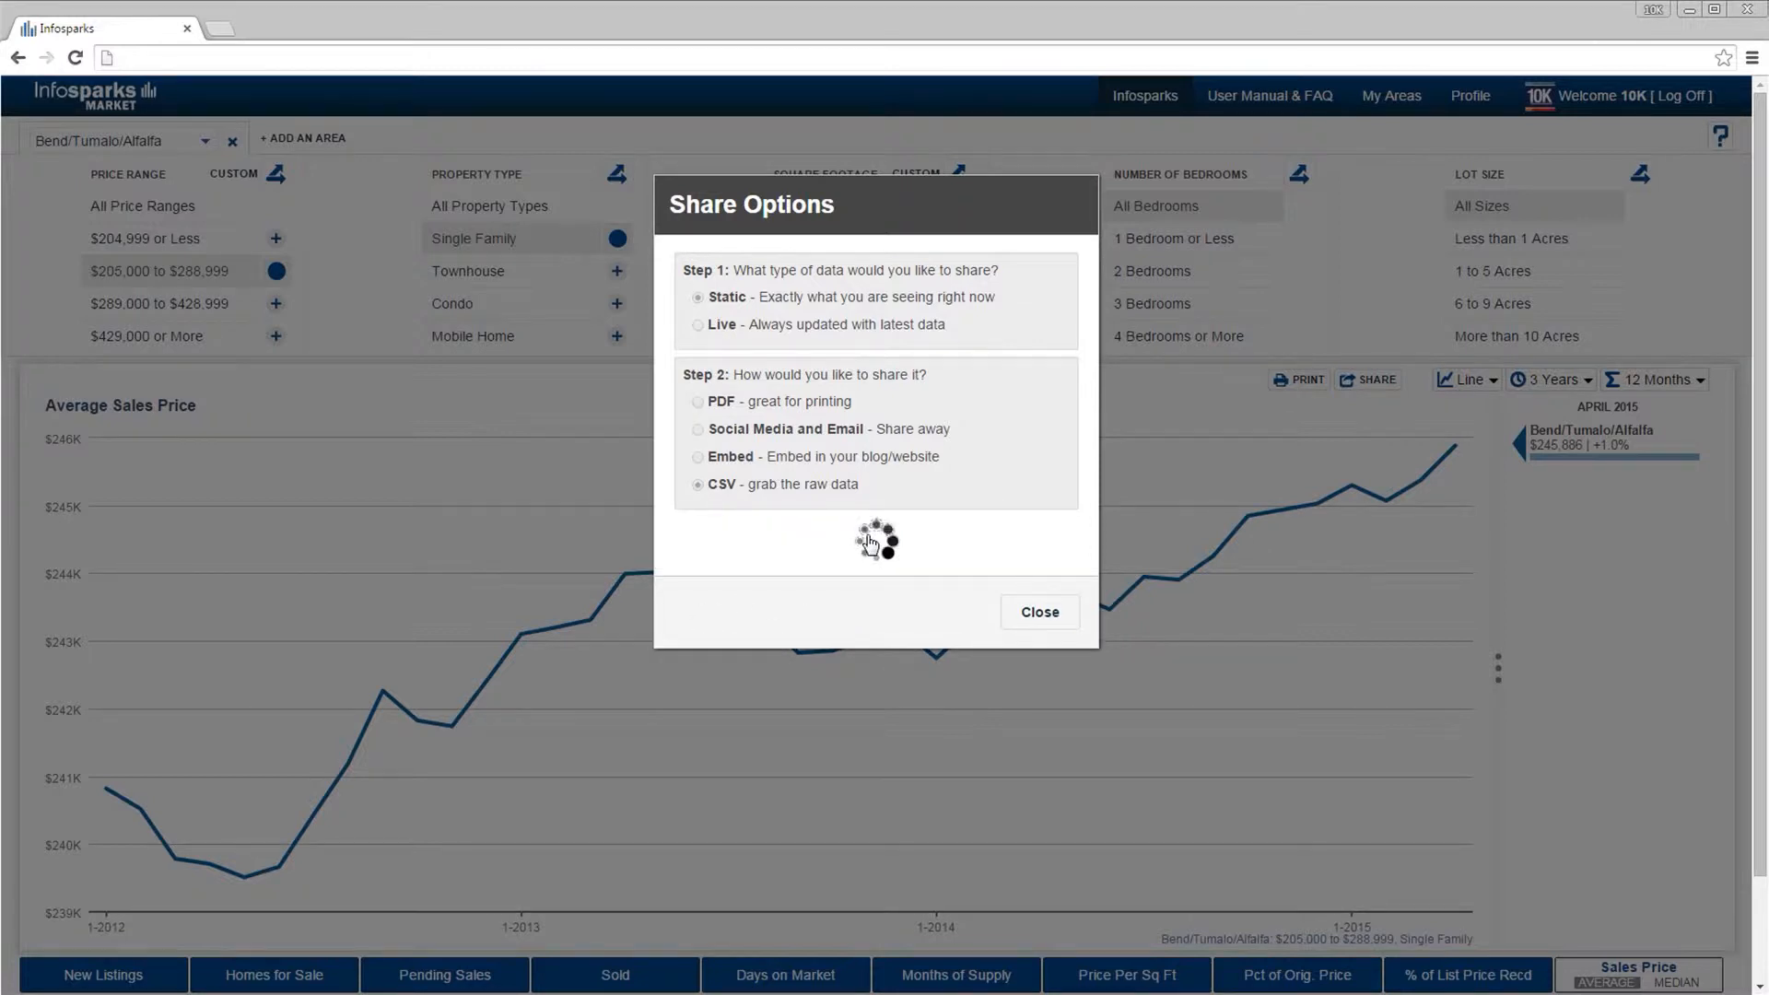
click(727, 706)
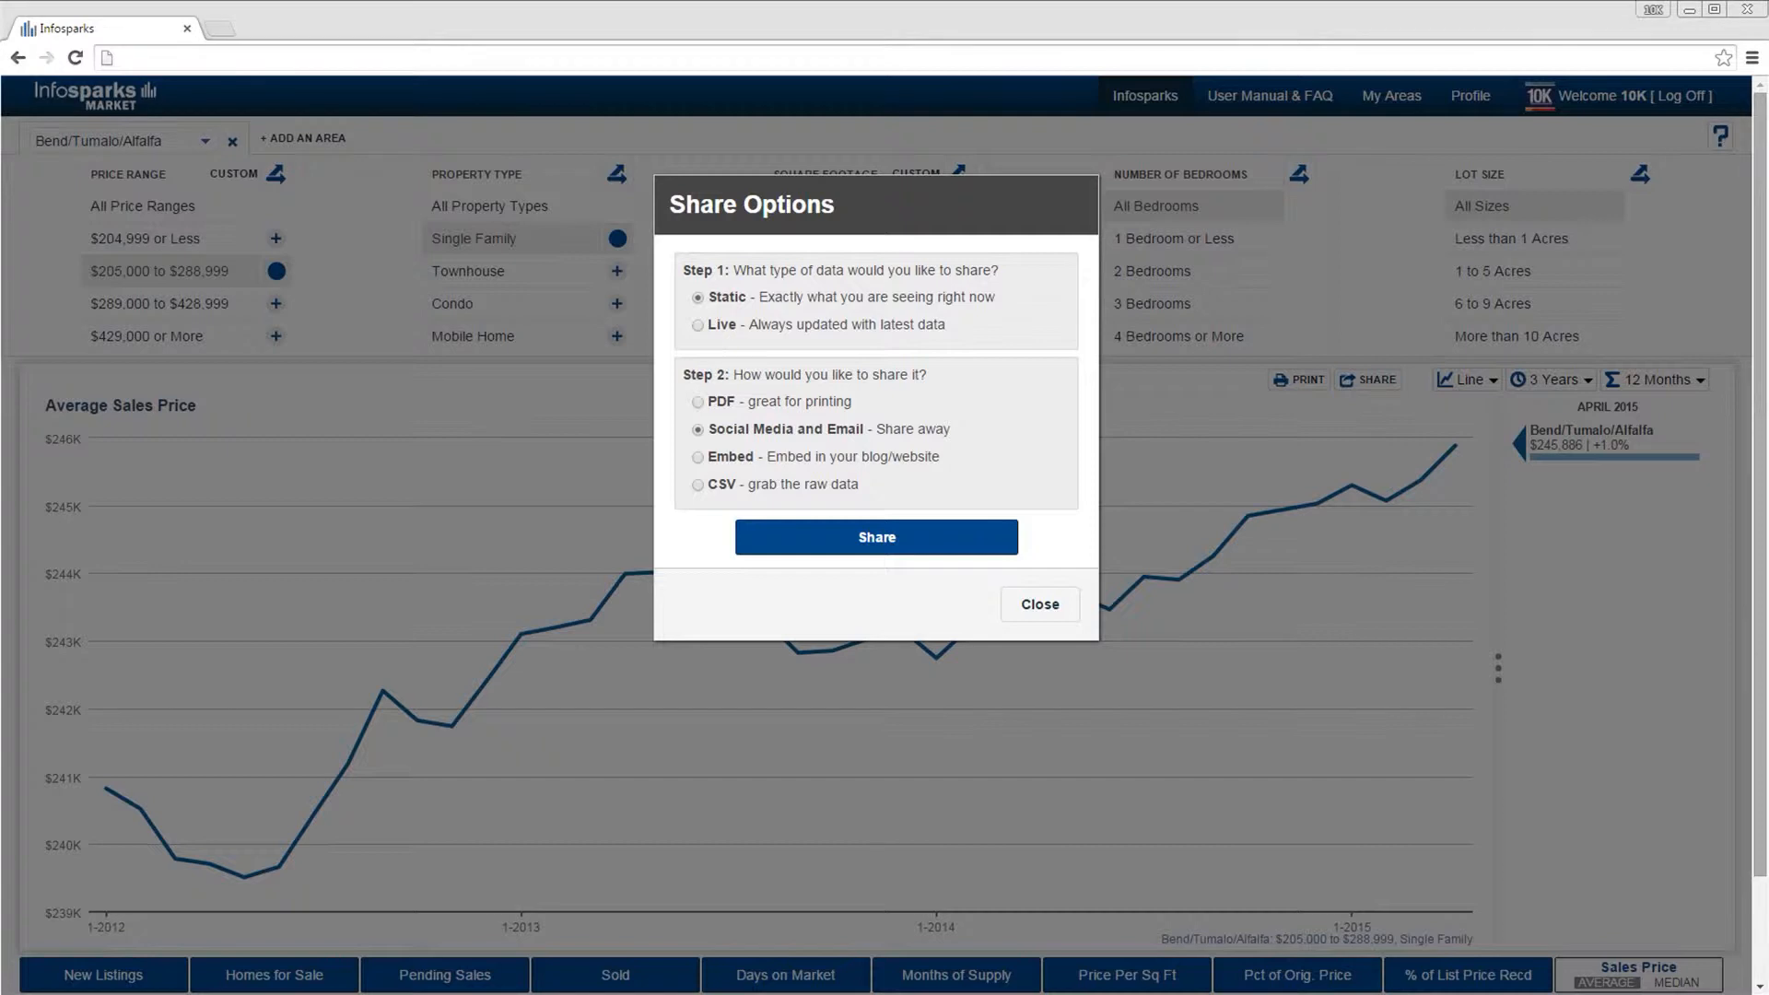
- Generate a live Social Media and Email link for the chart and view it in a new window
click(699, 324)
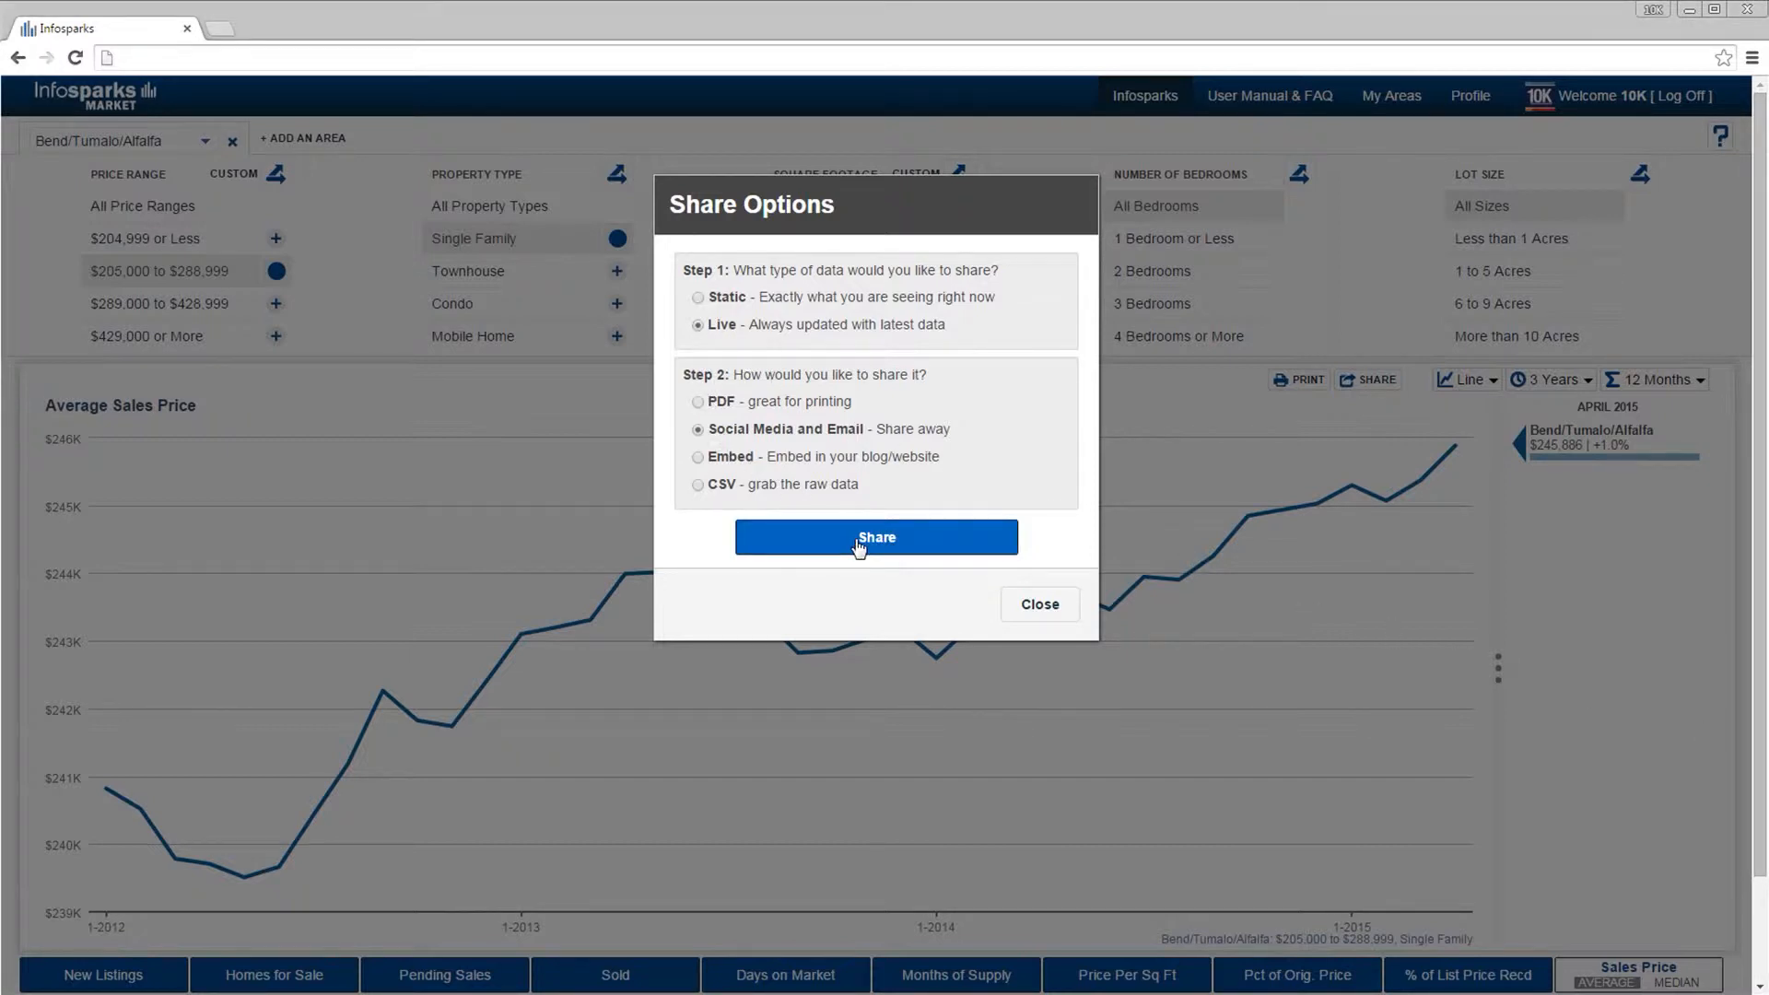
click(858, 547)
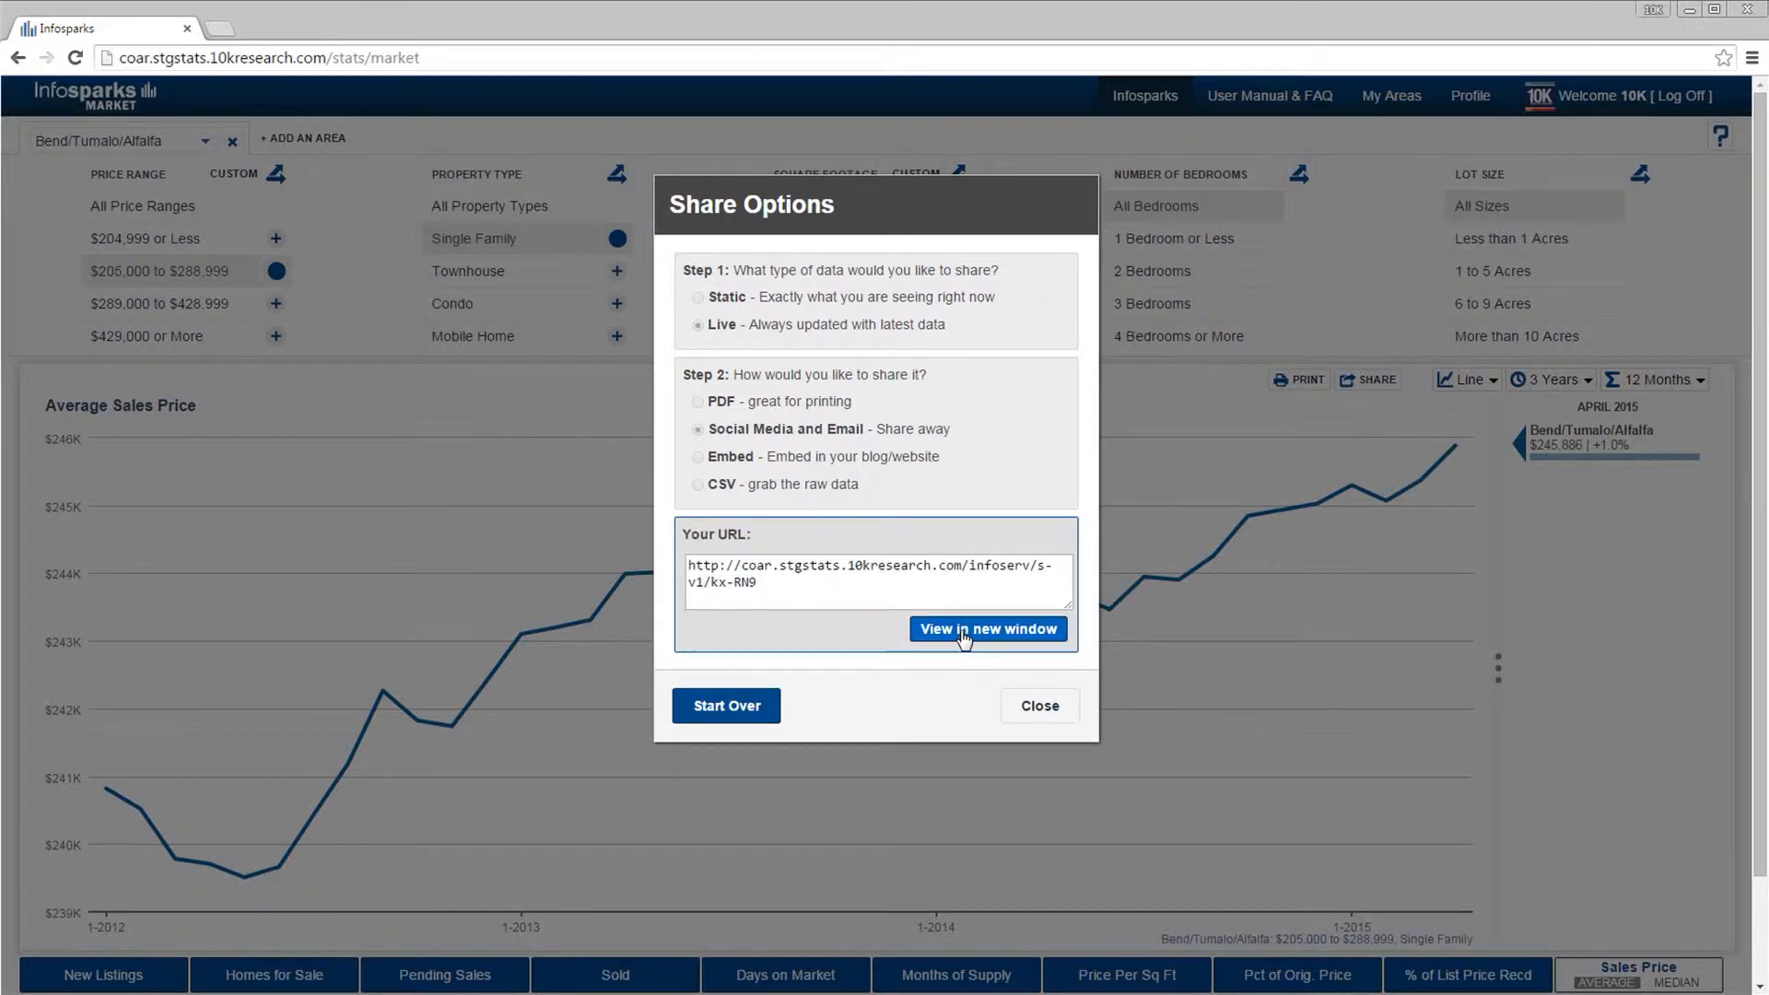
click(962, 632)
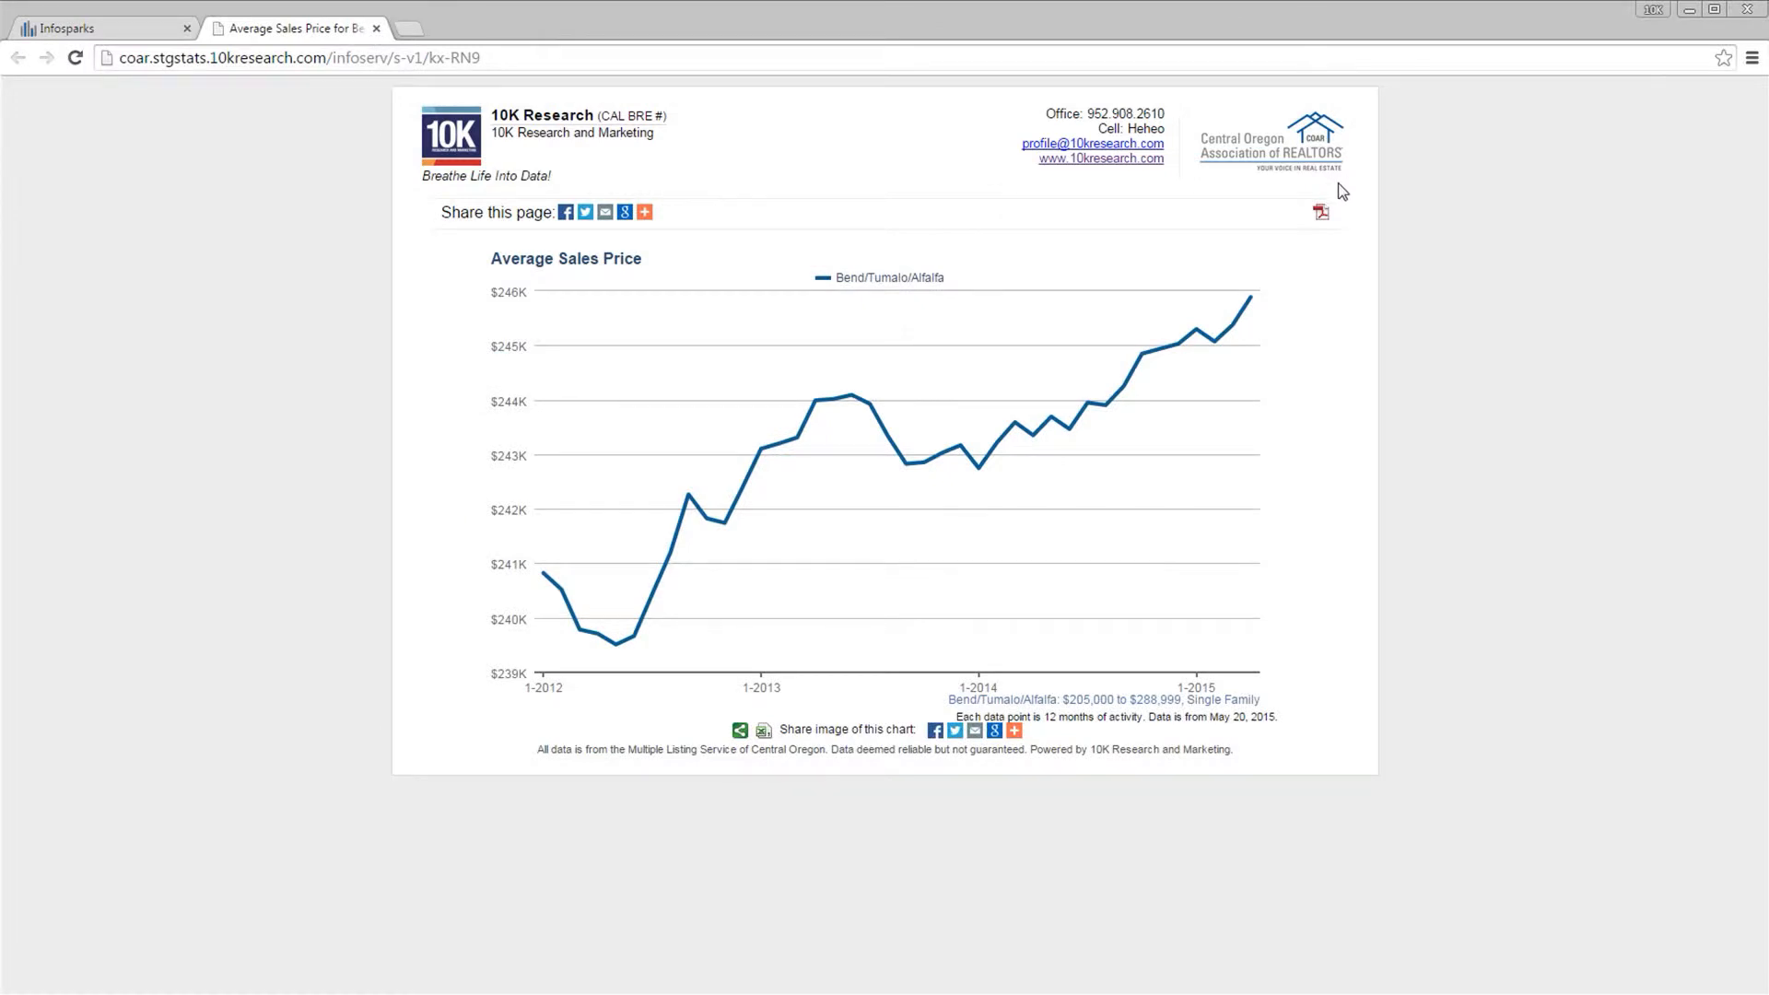
- Examine the shared chart page's web address and its full list of sharing services, then return to the closed-dialog chart
drag(793, 63, 104, 58)
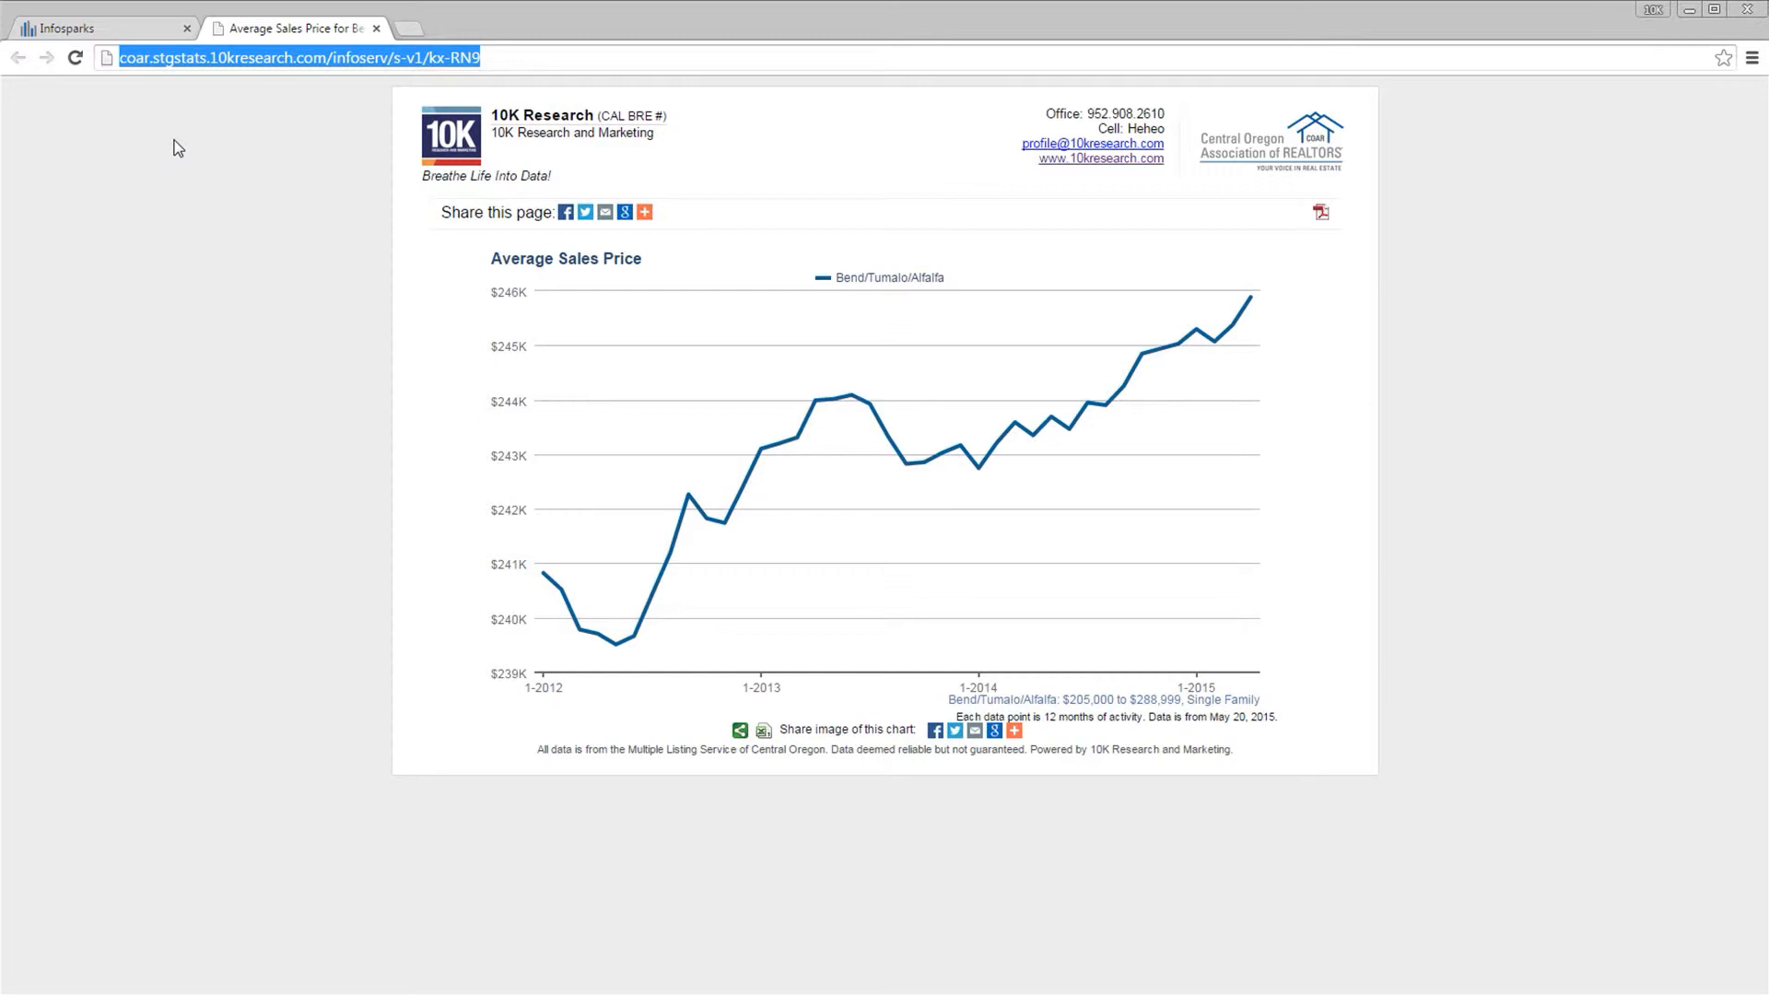
click(418, 284)
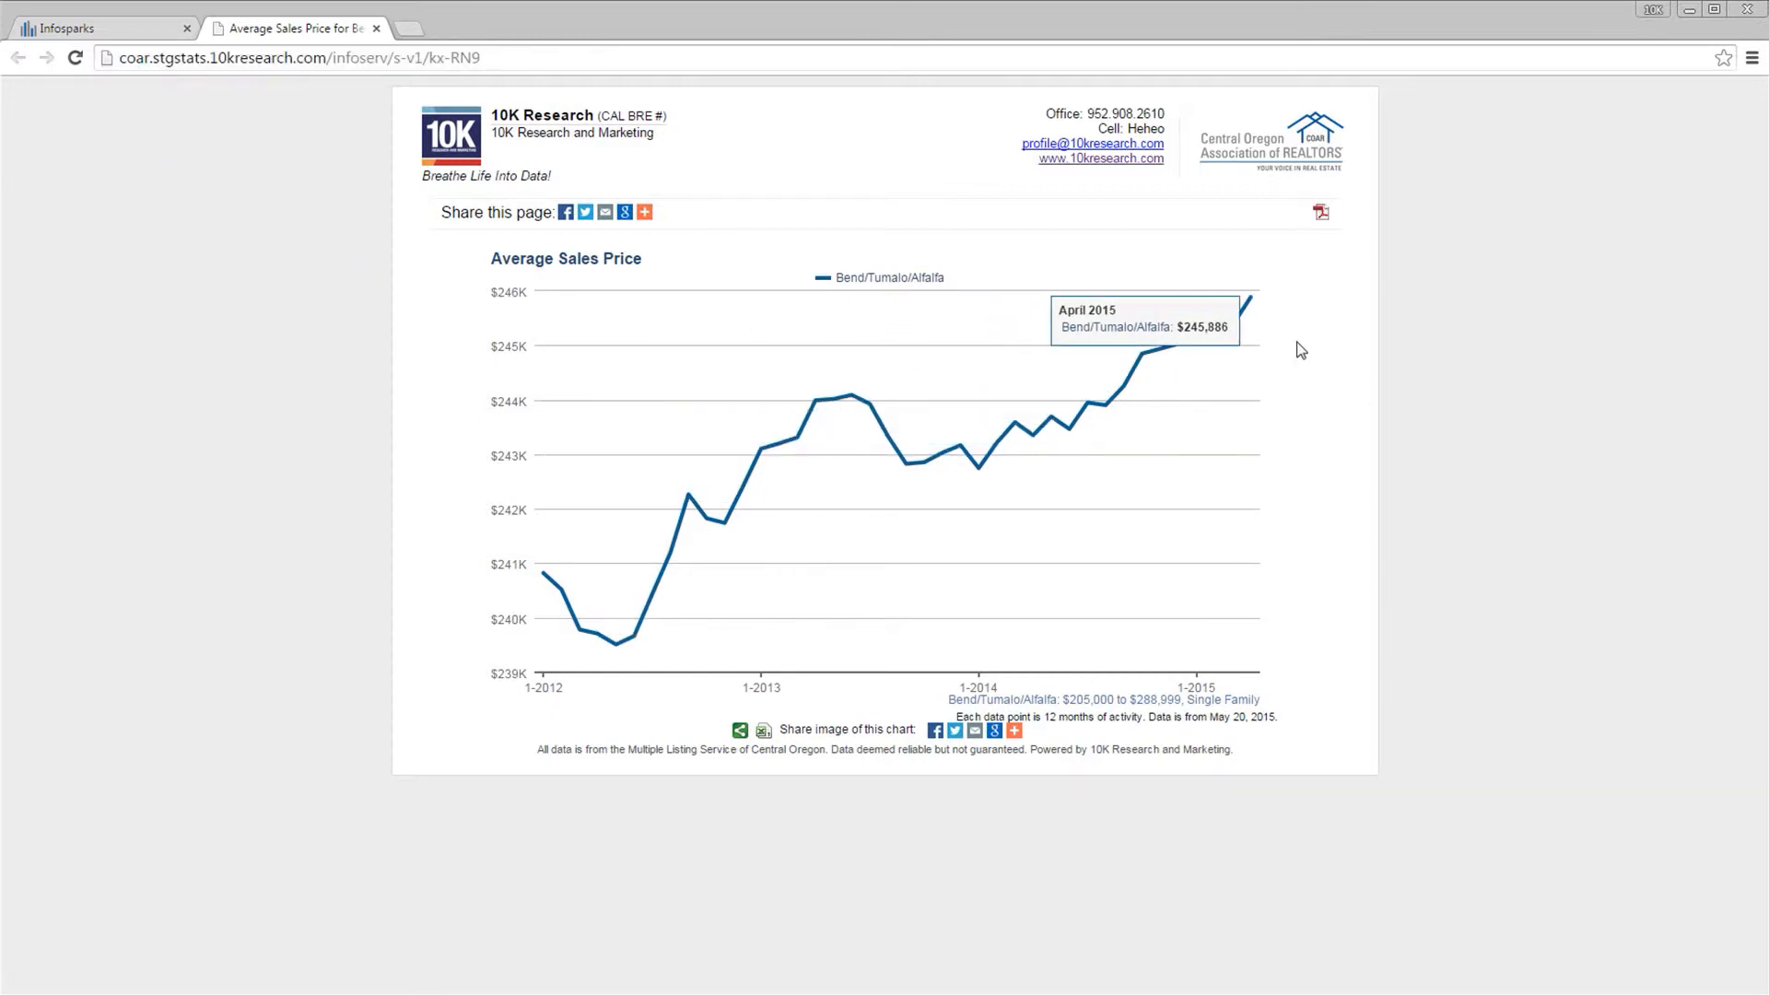
click(645, 212)
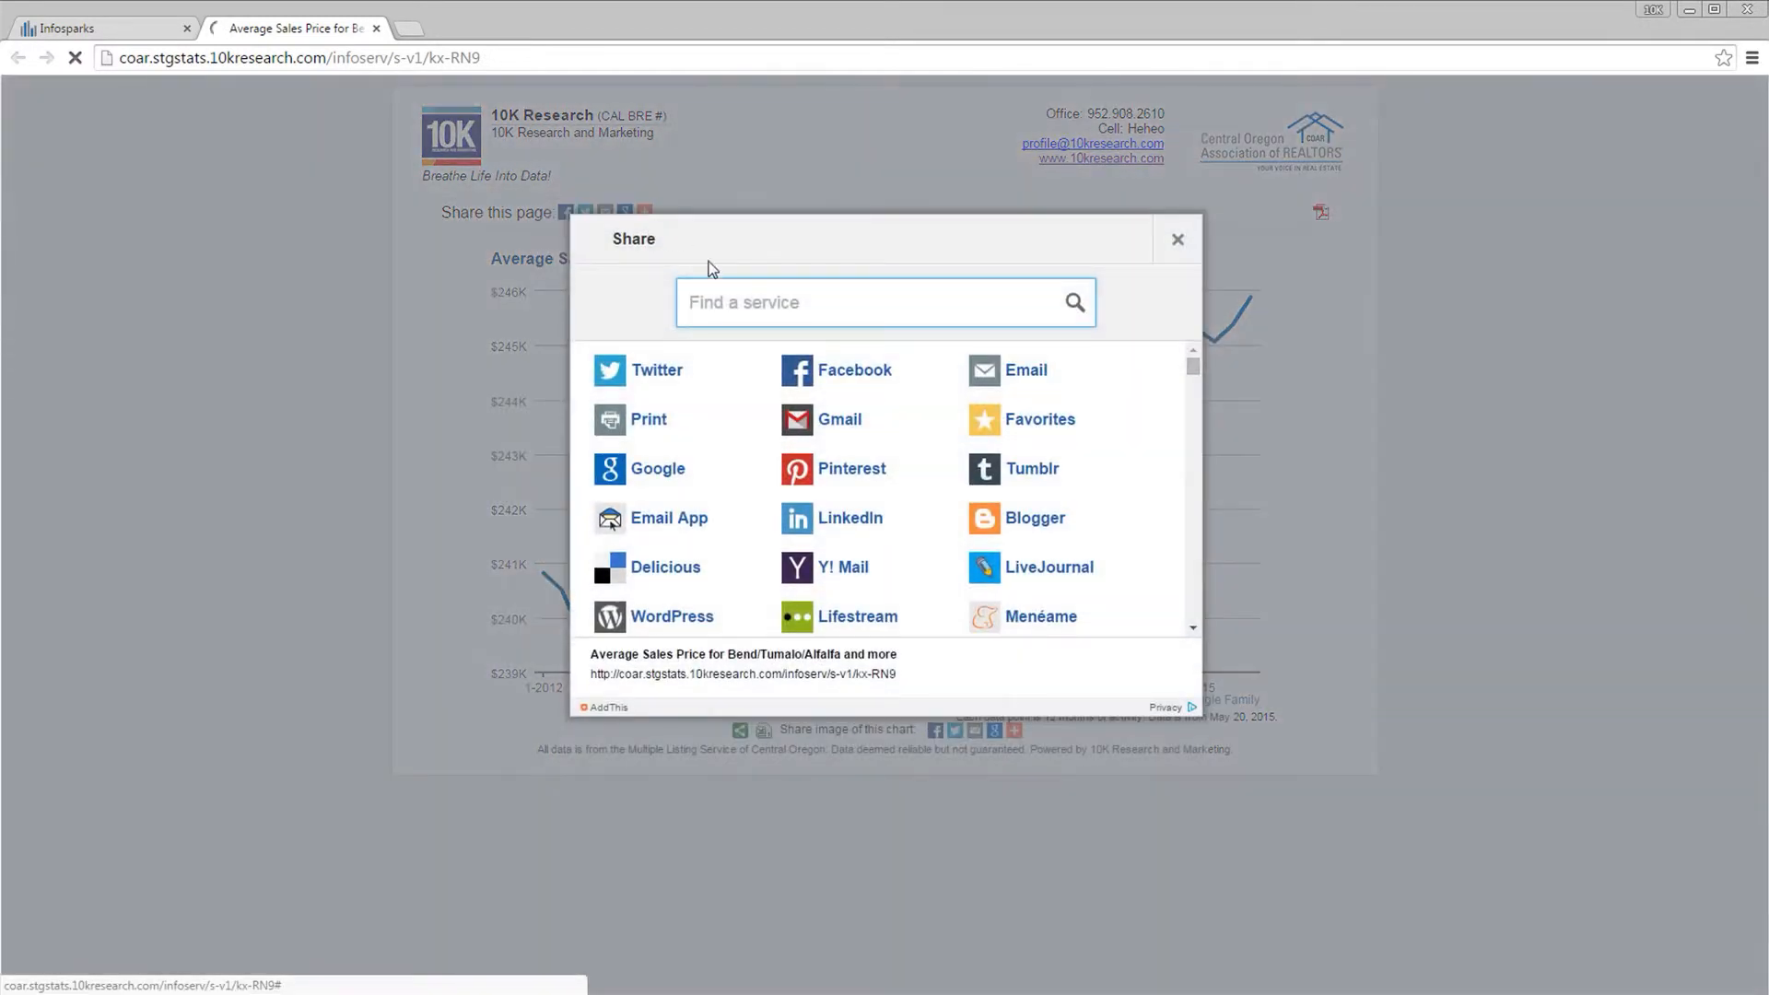
scroll(863, 398, down, 5)
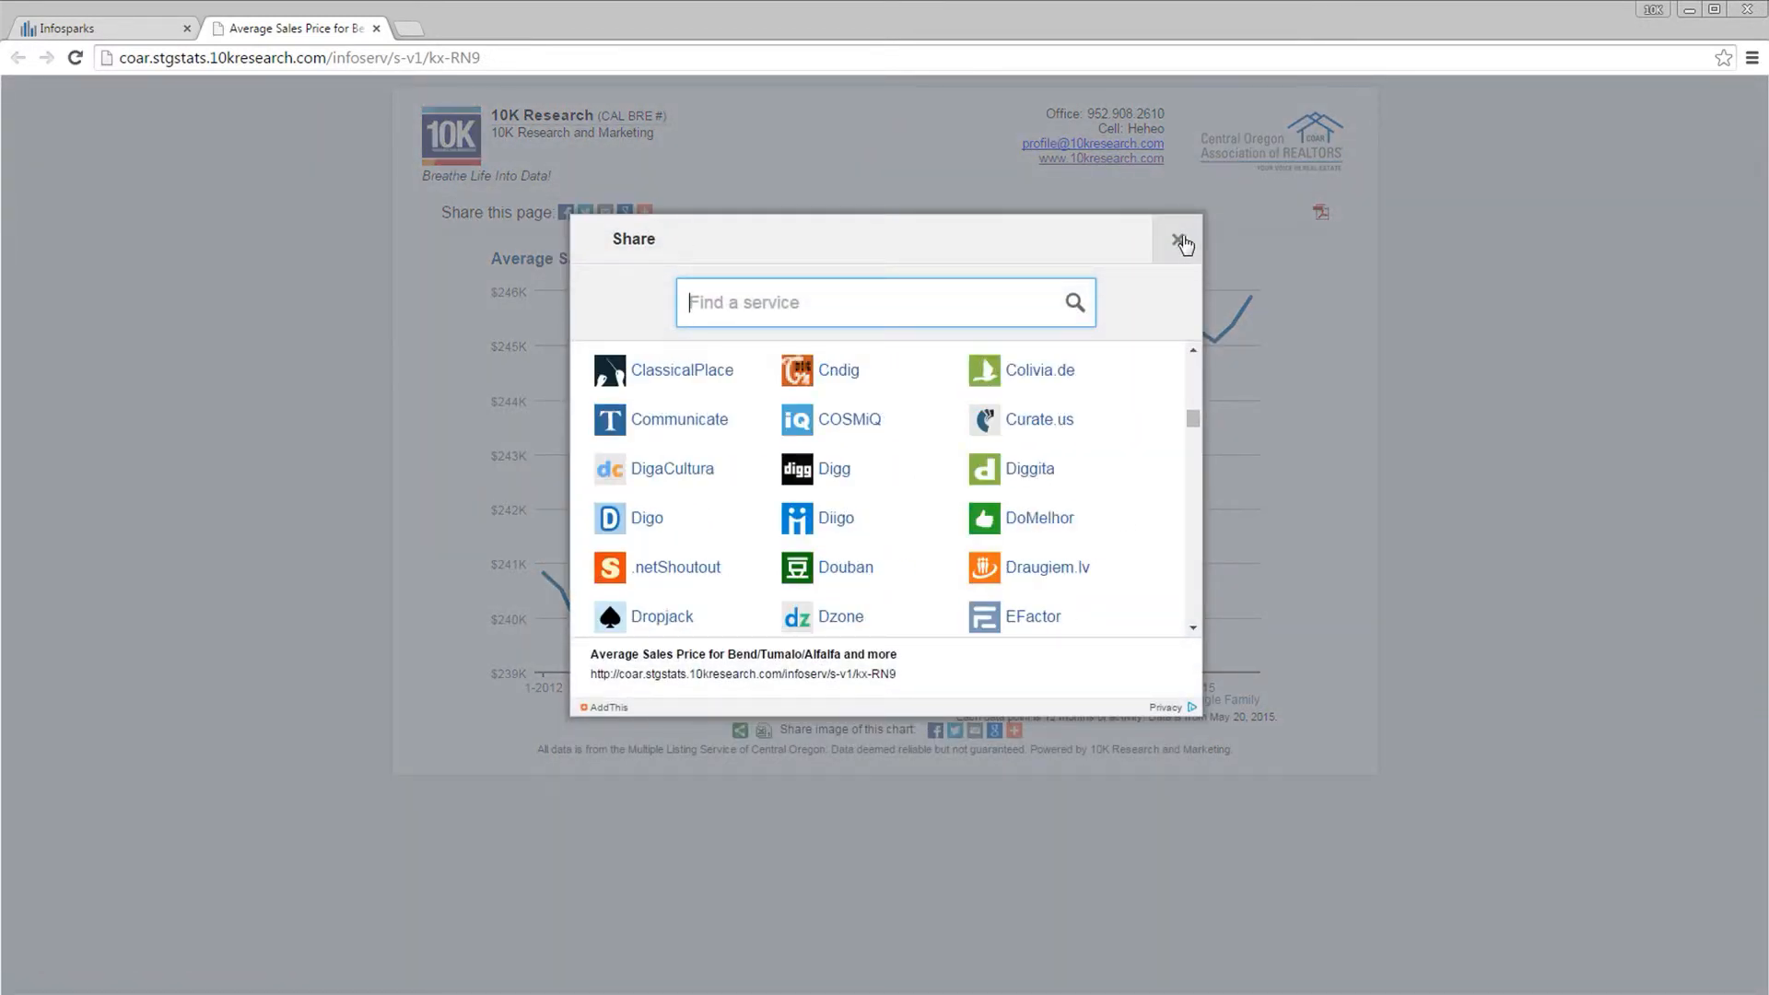
click(1178, 239)
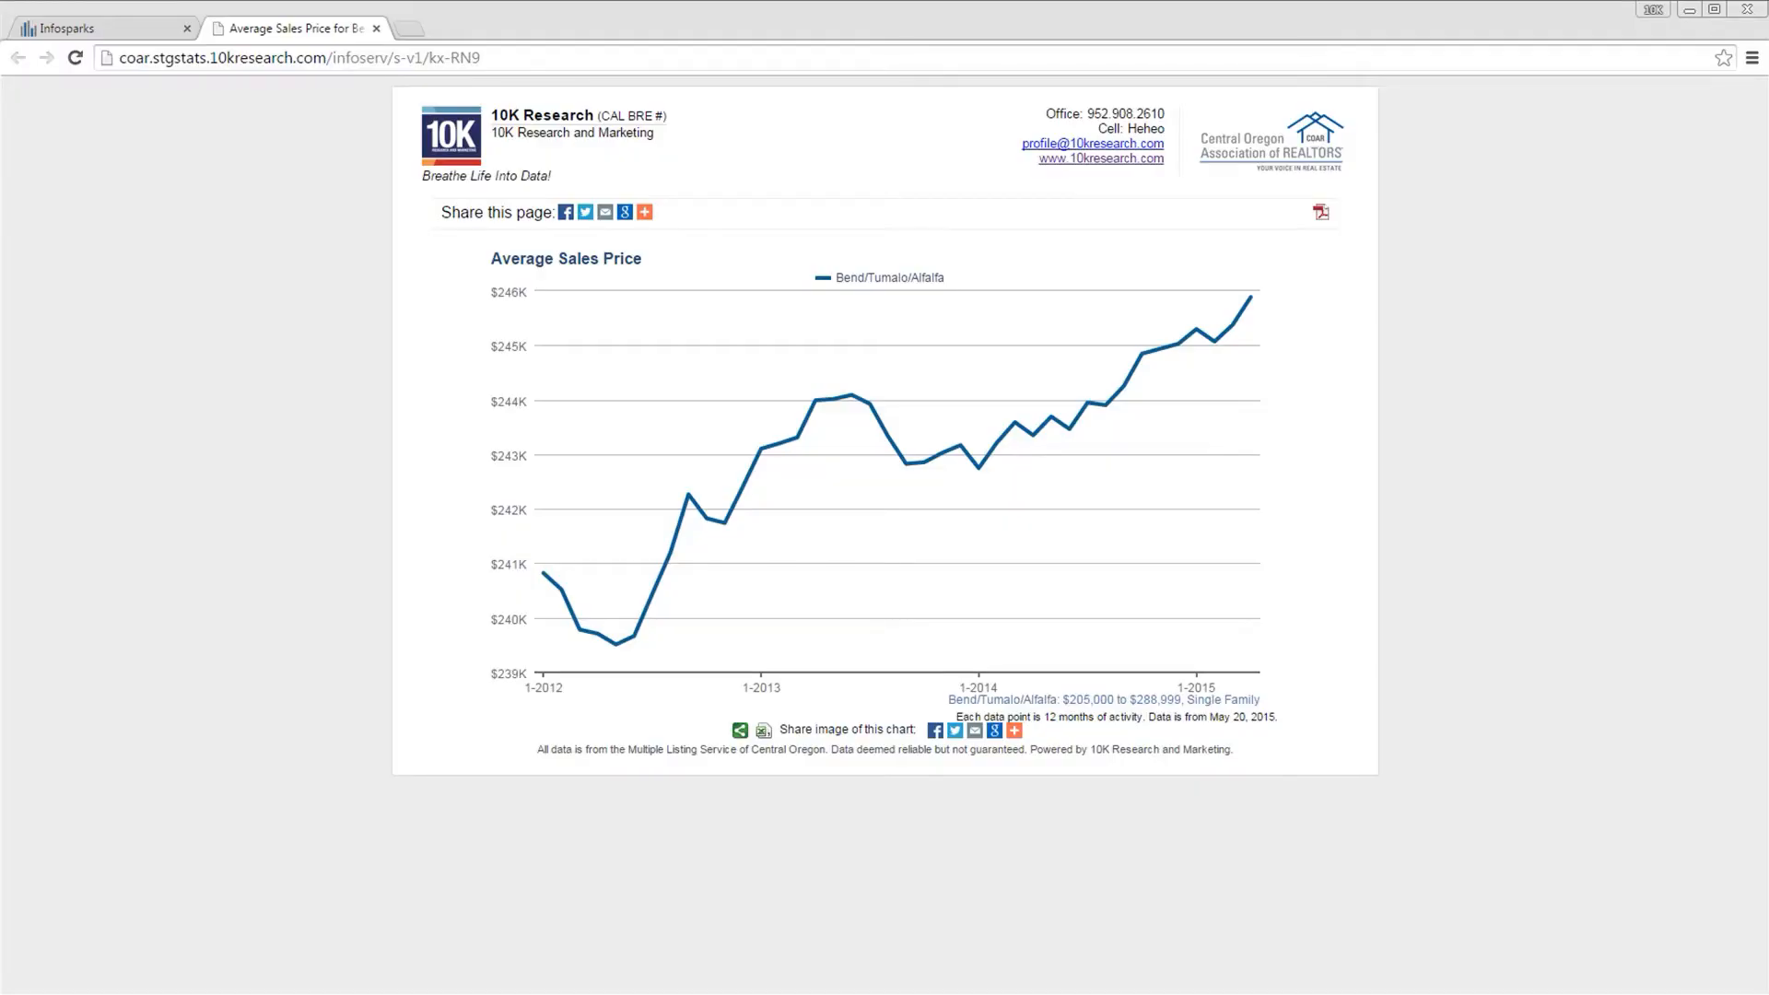
click(376, 28)
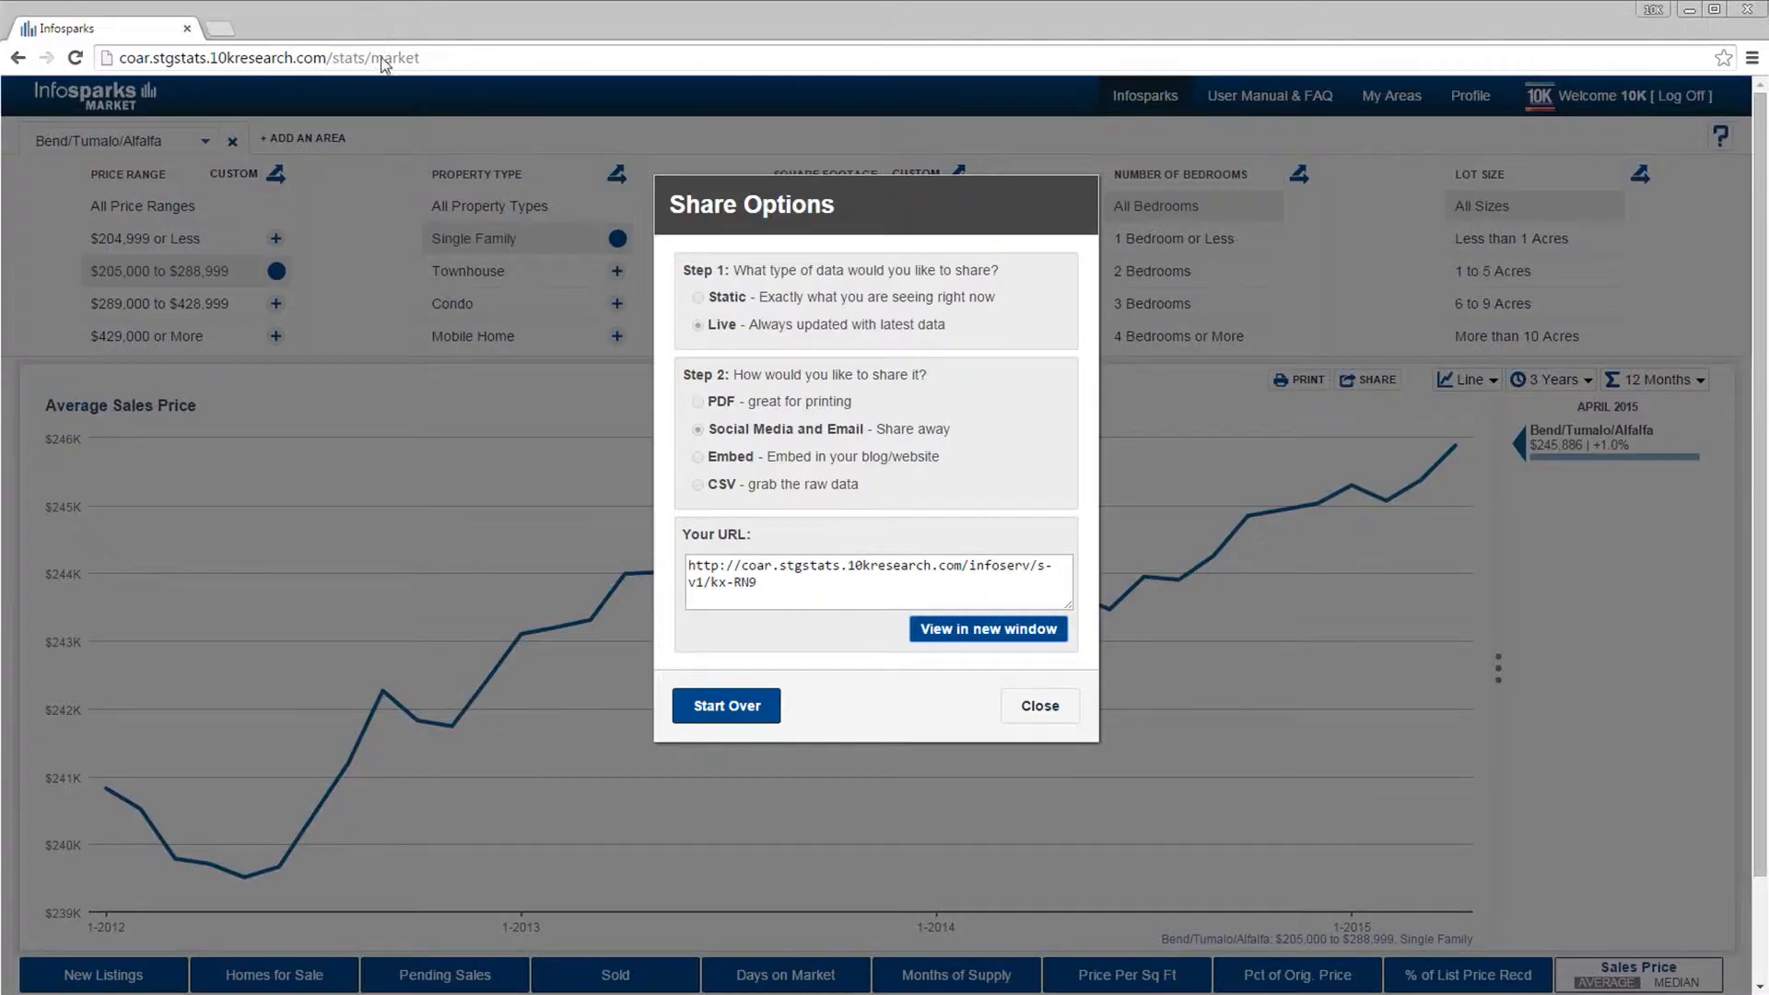
click(1047, 708)
- Add Benton County as a second area on the chart and filter the data to Single Family
click(304, 139)
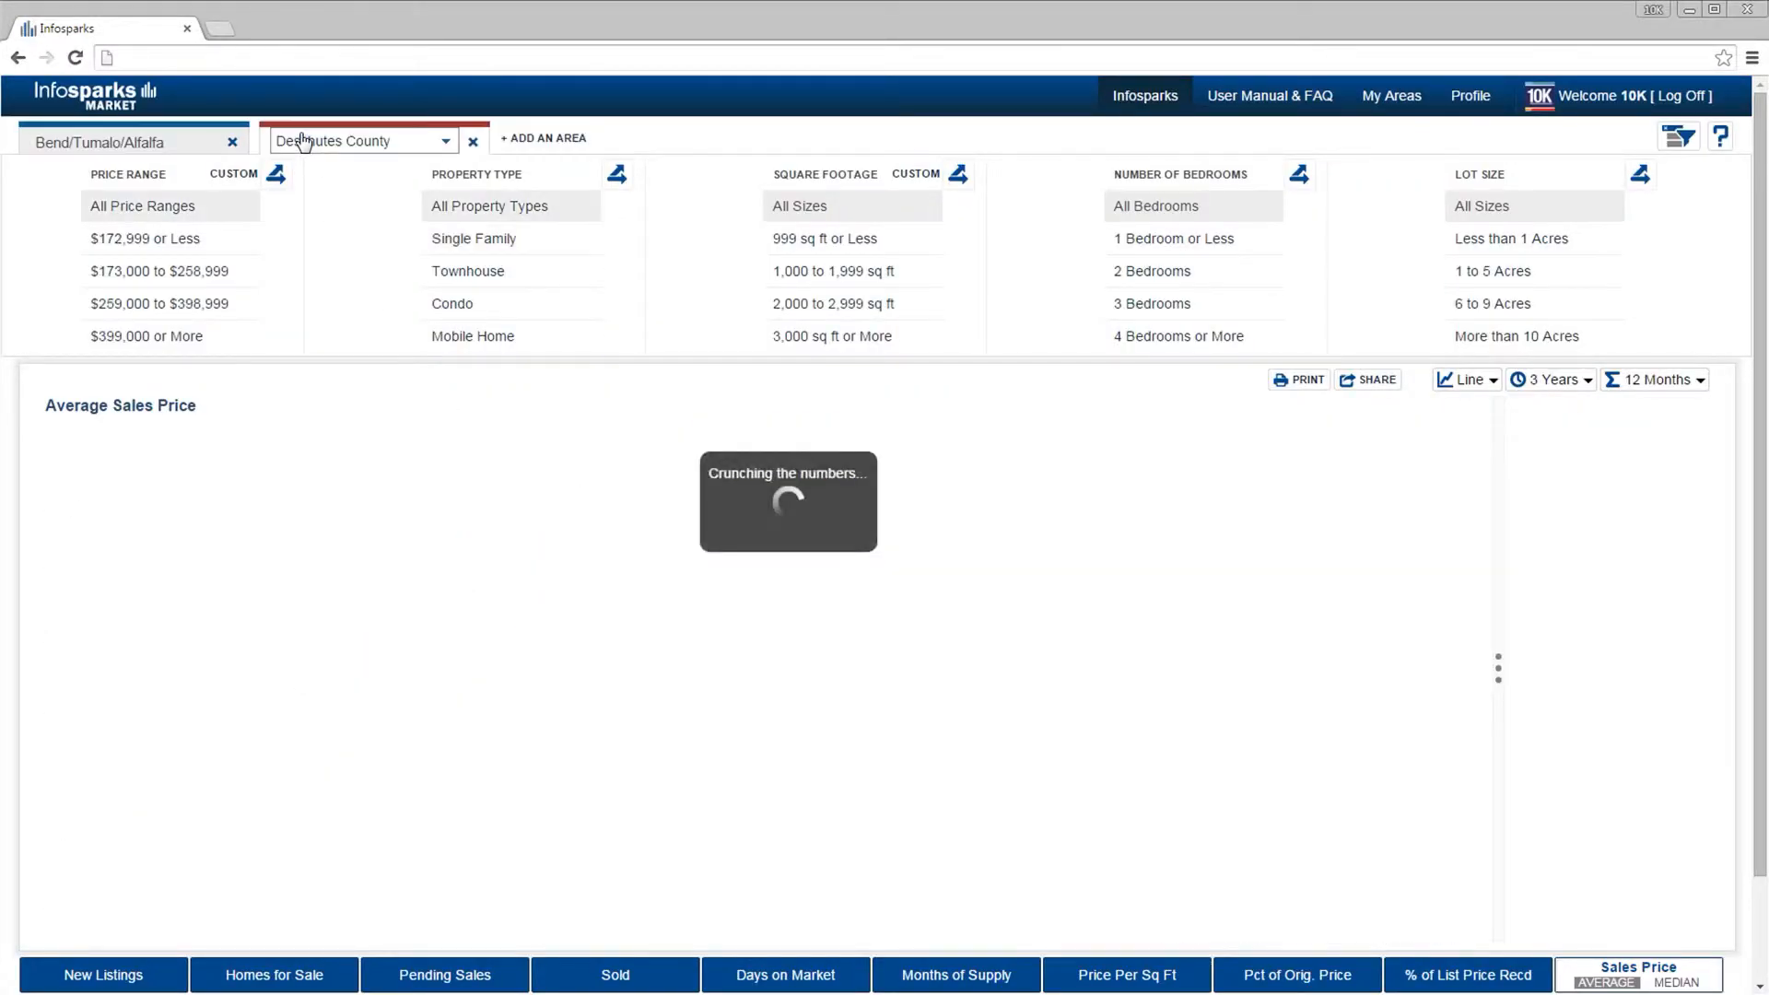
click(444, 145)
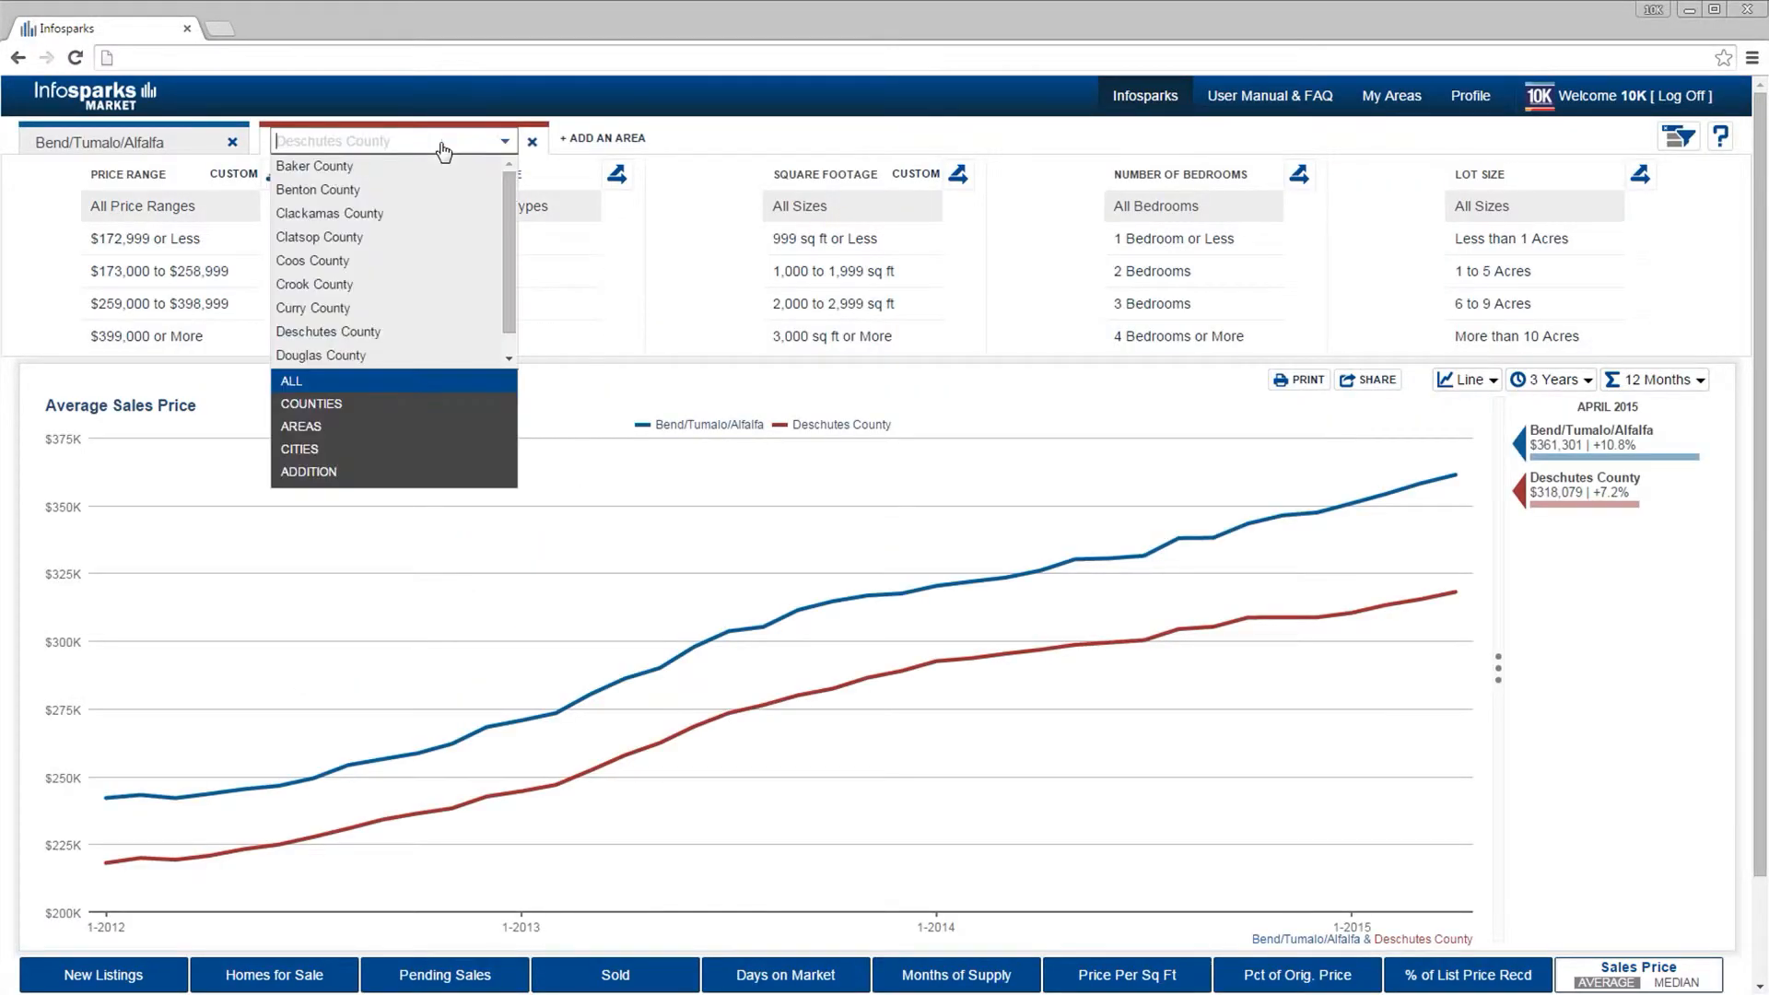
click(398, 188)
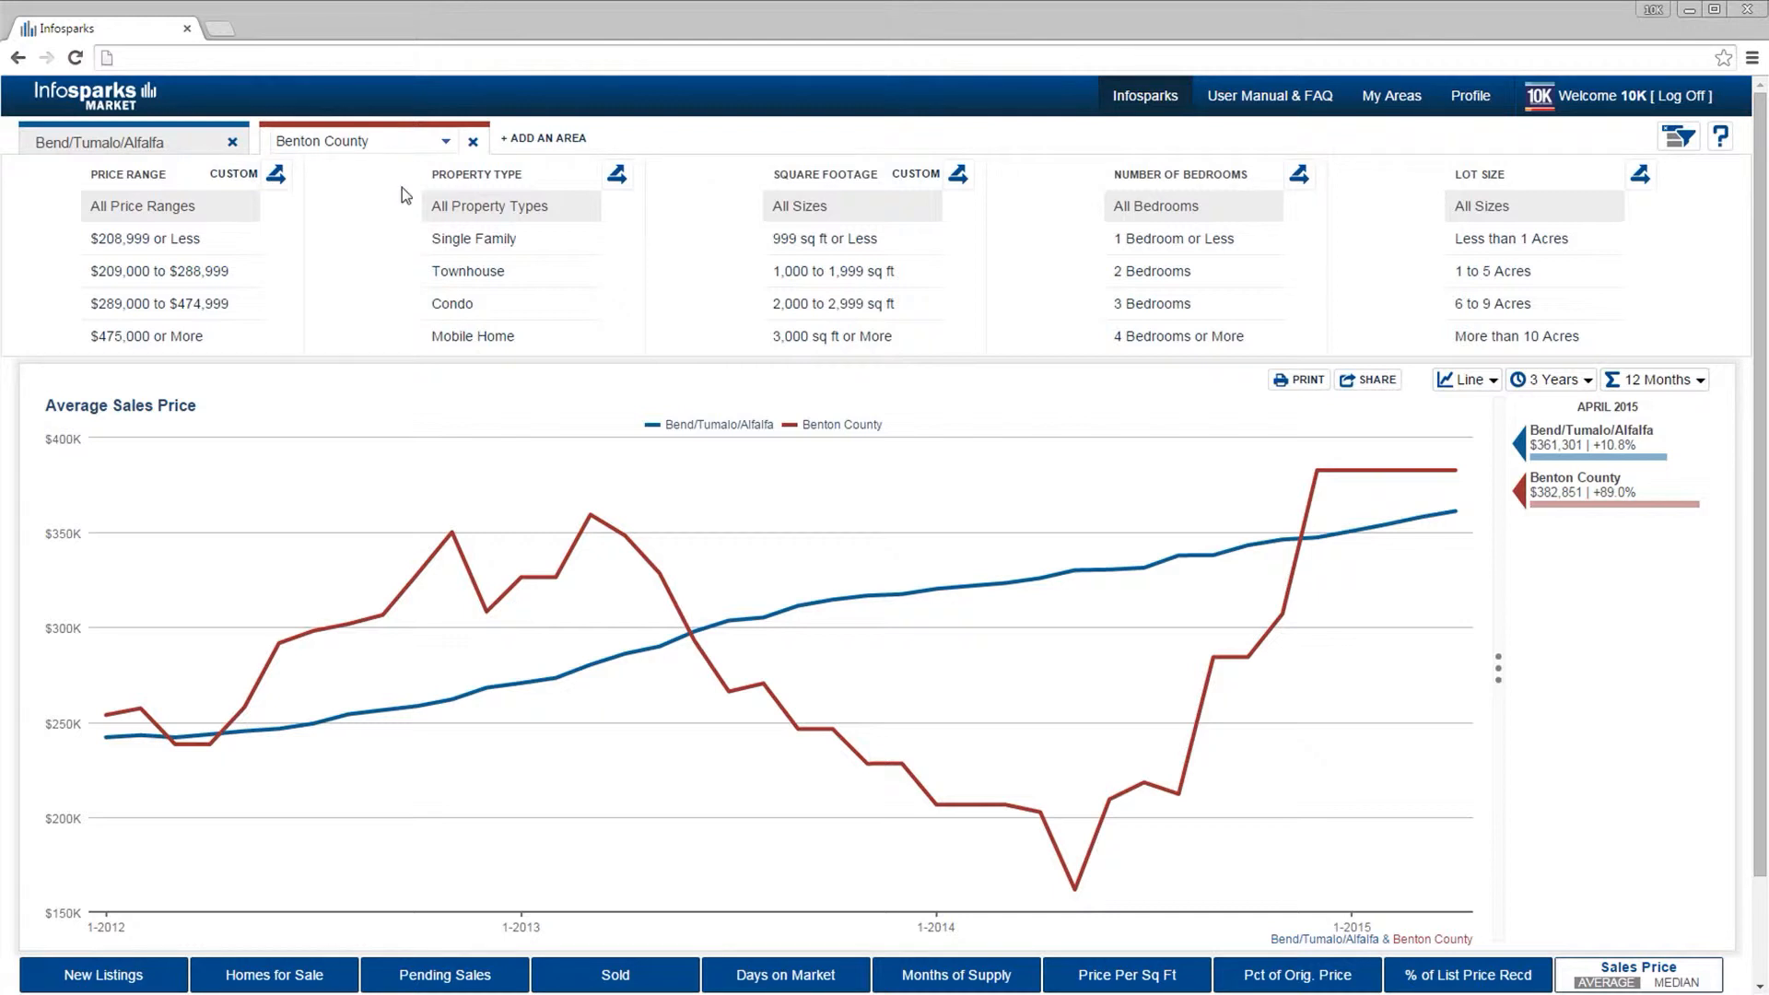
click(479, 240)
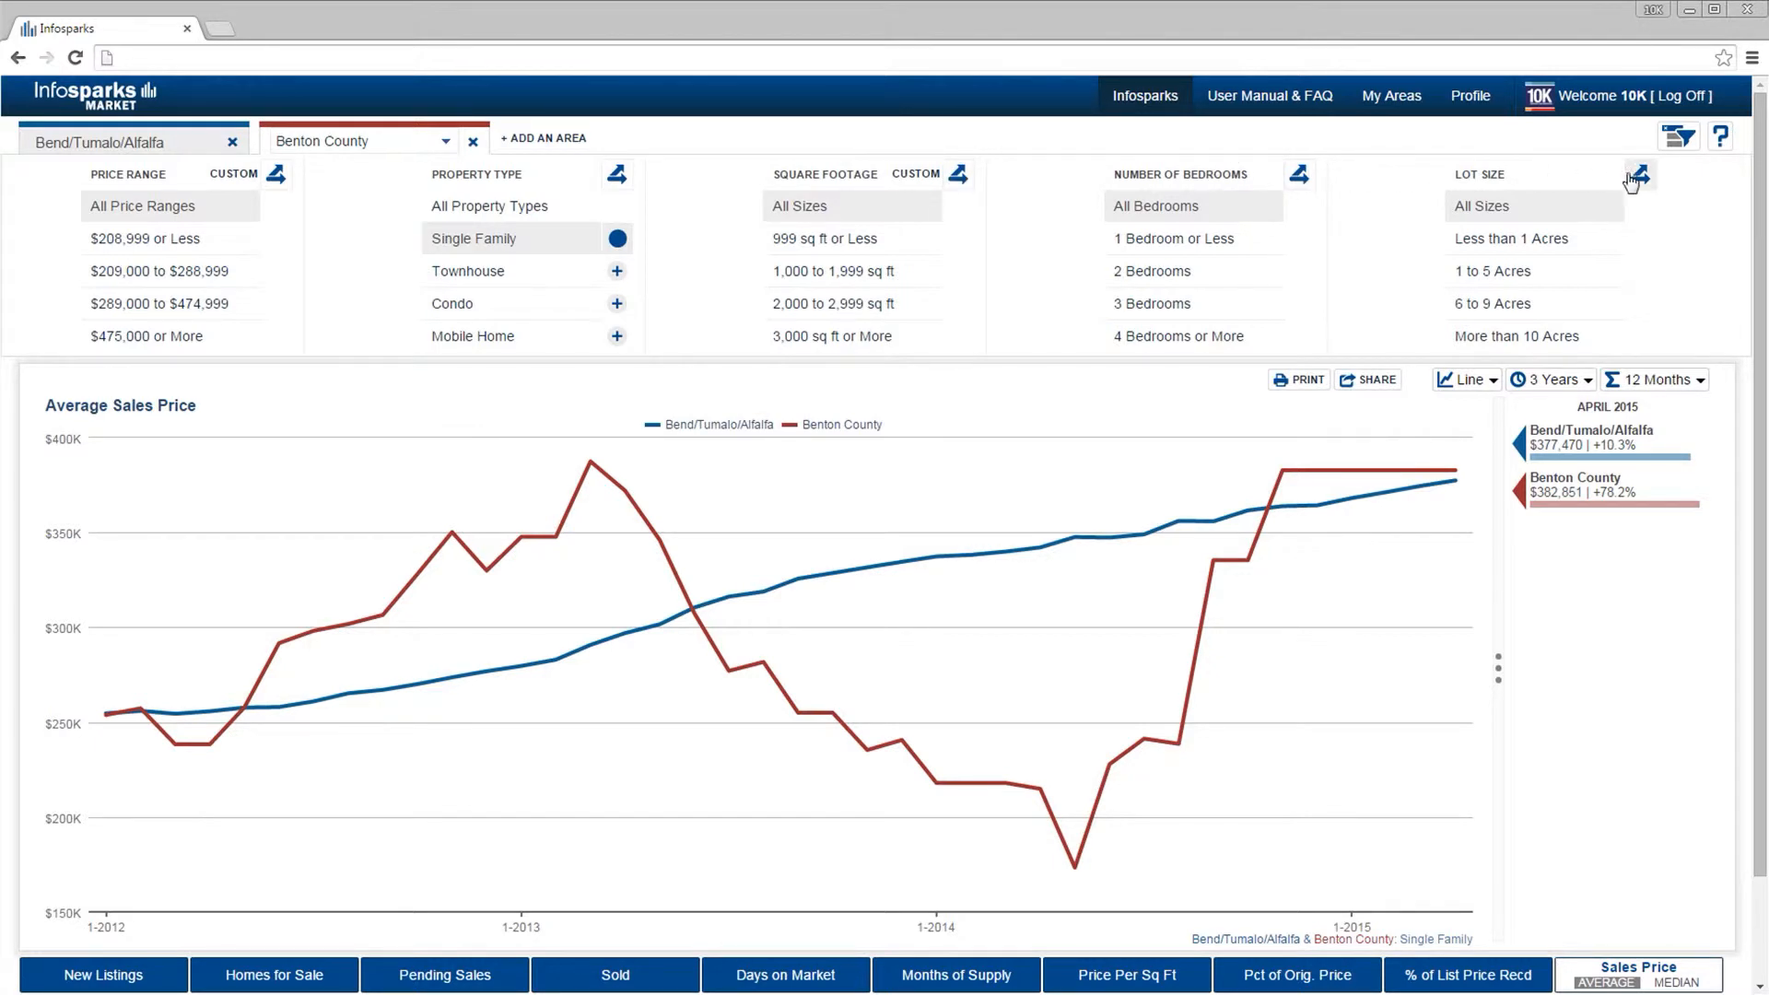
- Break the chart down by property type, adding All Property Types and swapping a trial Townhouse series for Condo
click(617, 175)
click(618, 206)
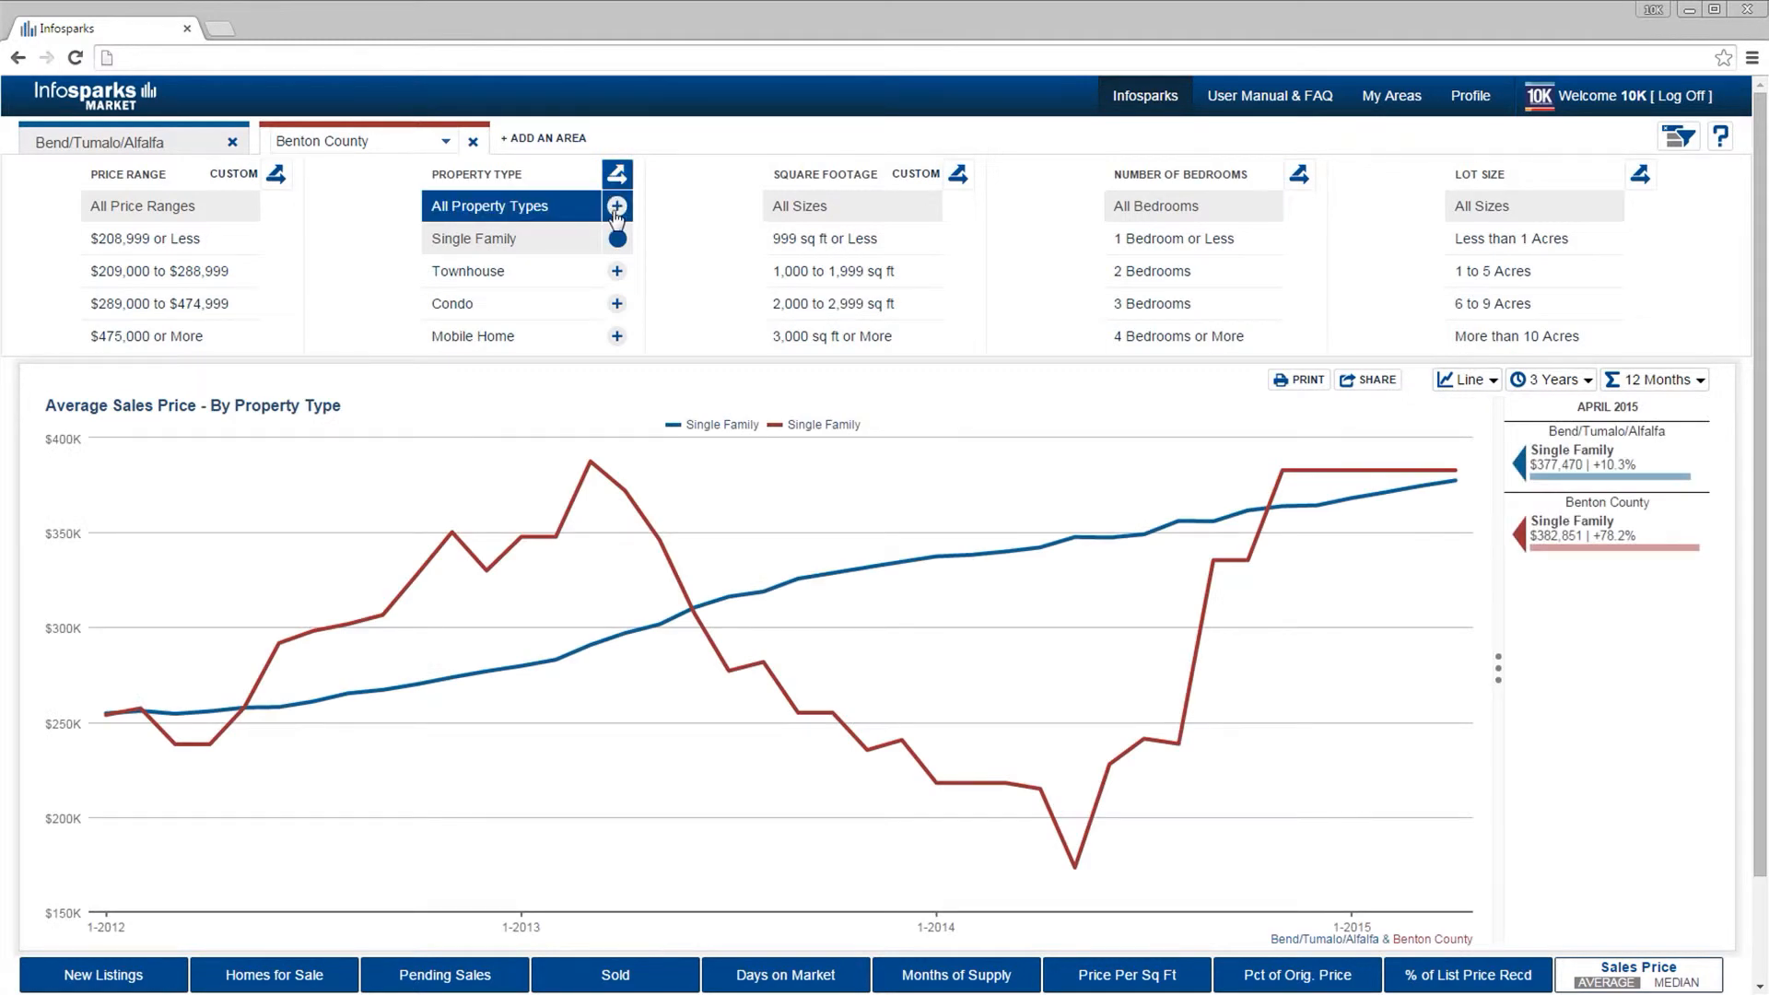
click(618, 271)
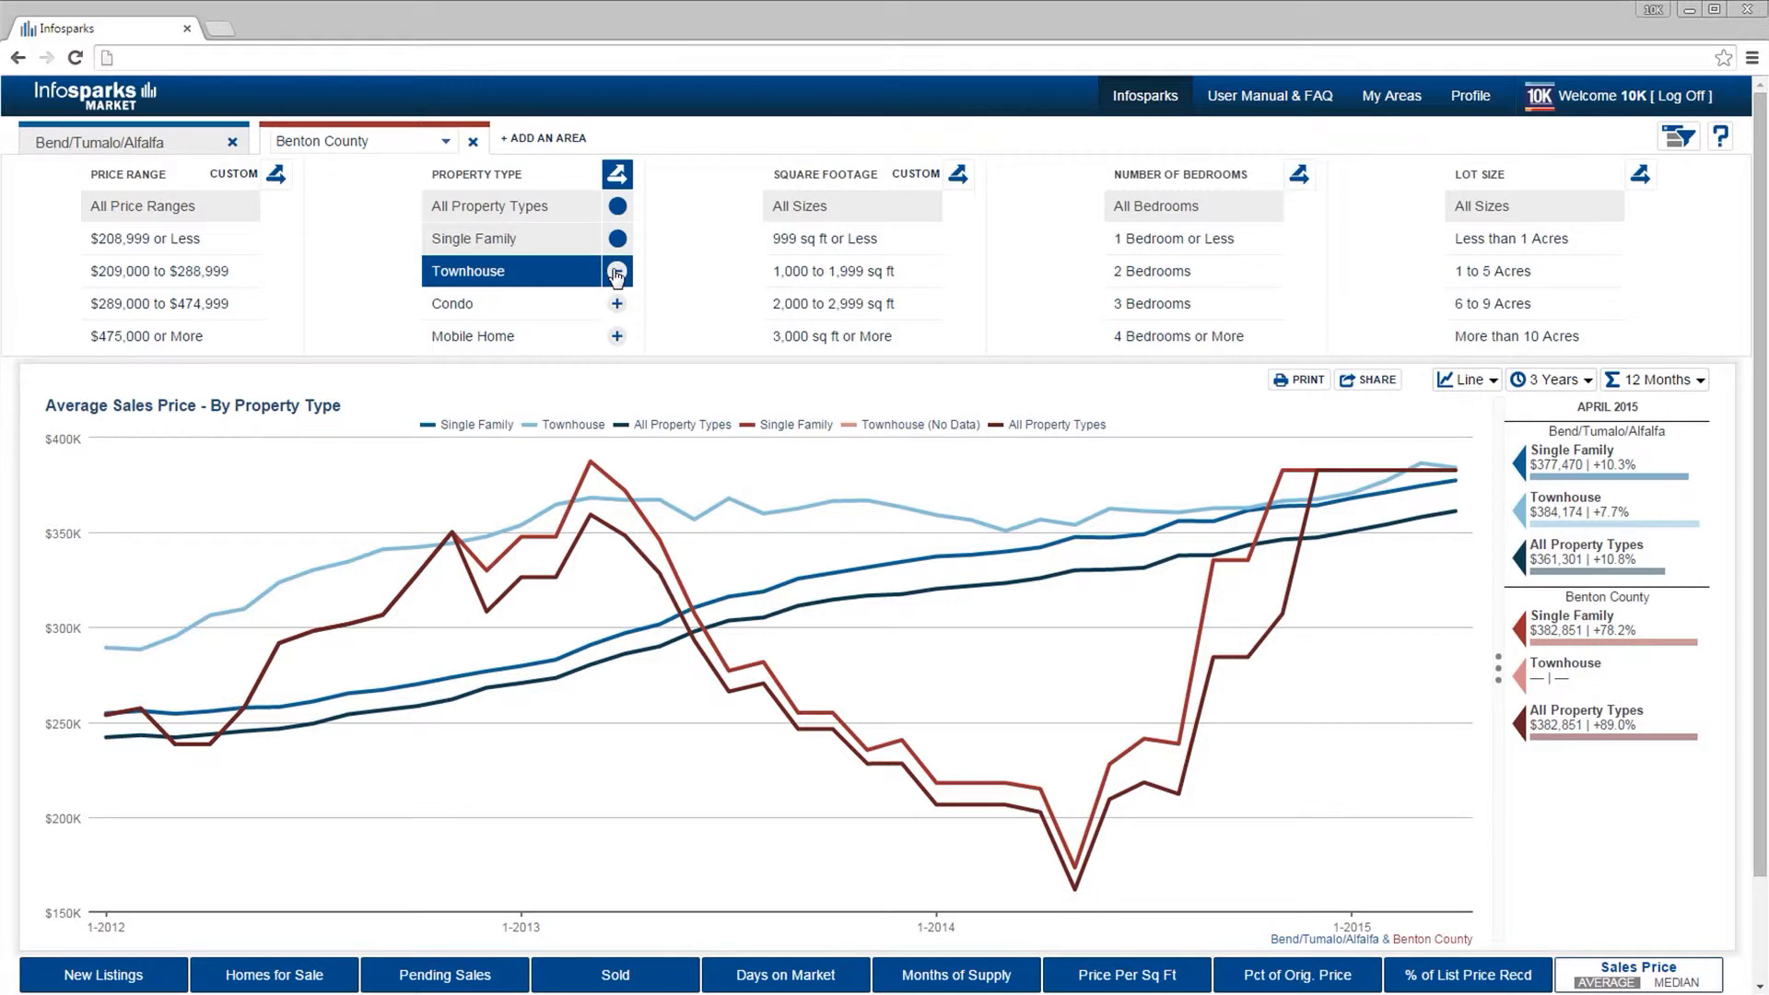
click(617, 270)
click(617, 303)
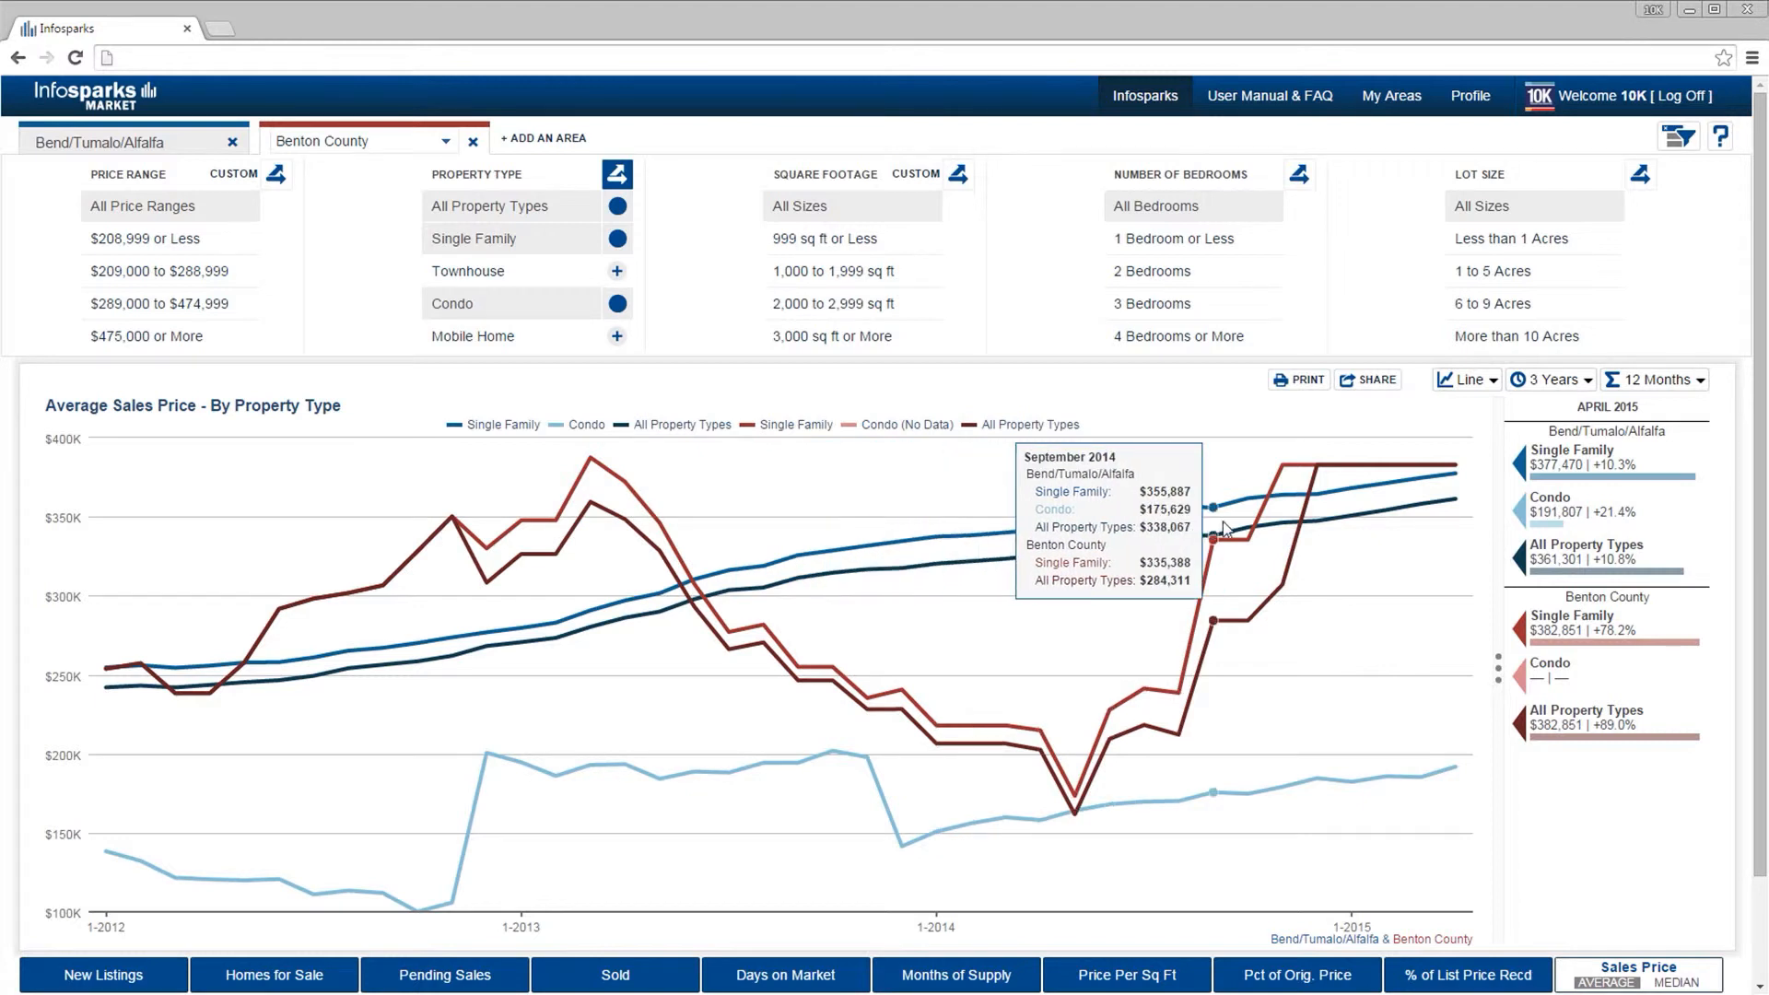
- Hide and restore the Bend All Property Types, Bend Condo and Benton Single Family series one after another
click(693, 425)
click(693, 426)
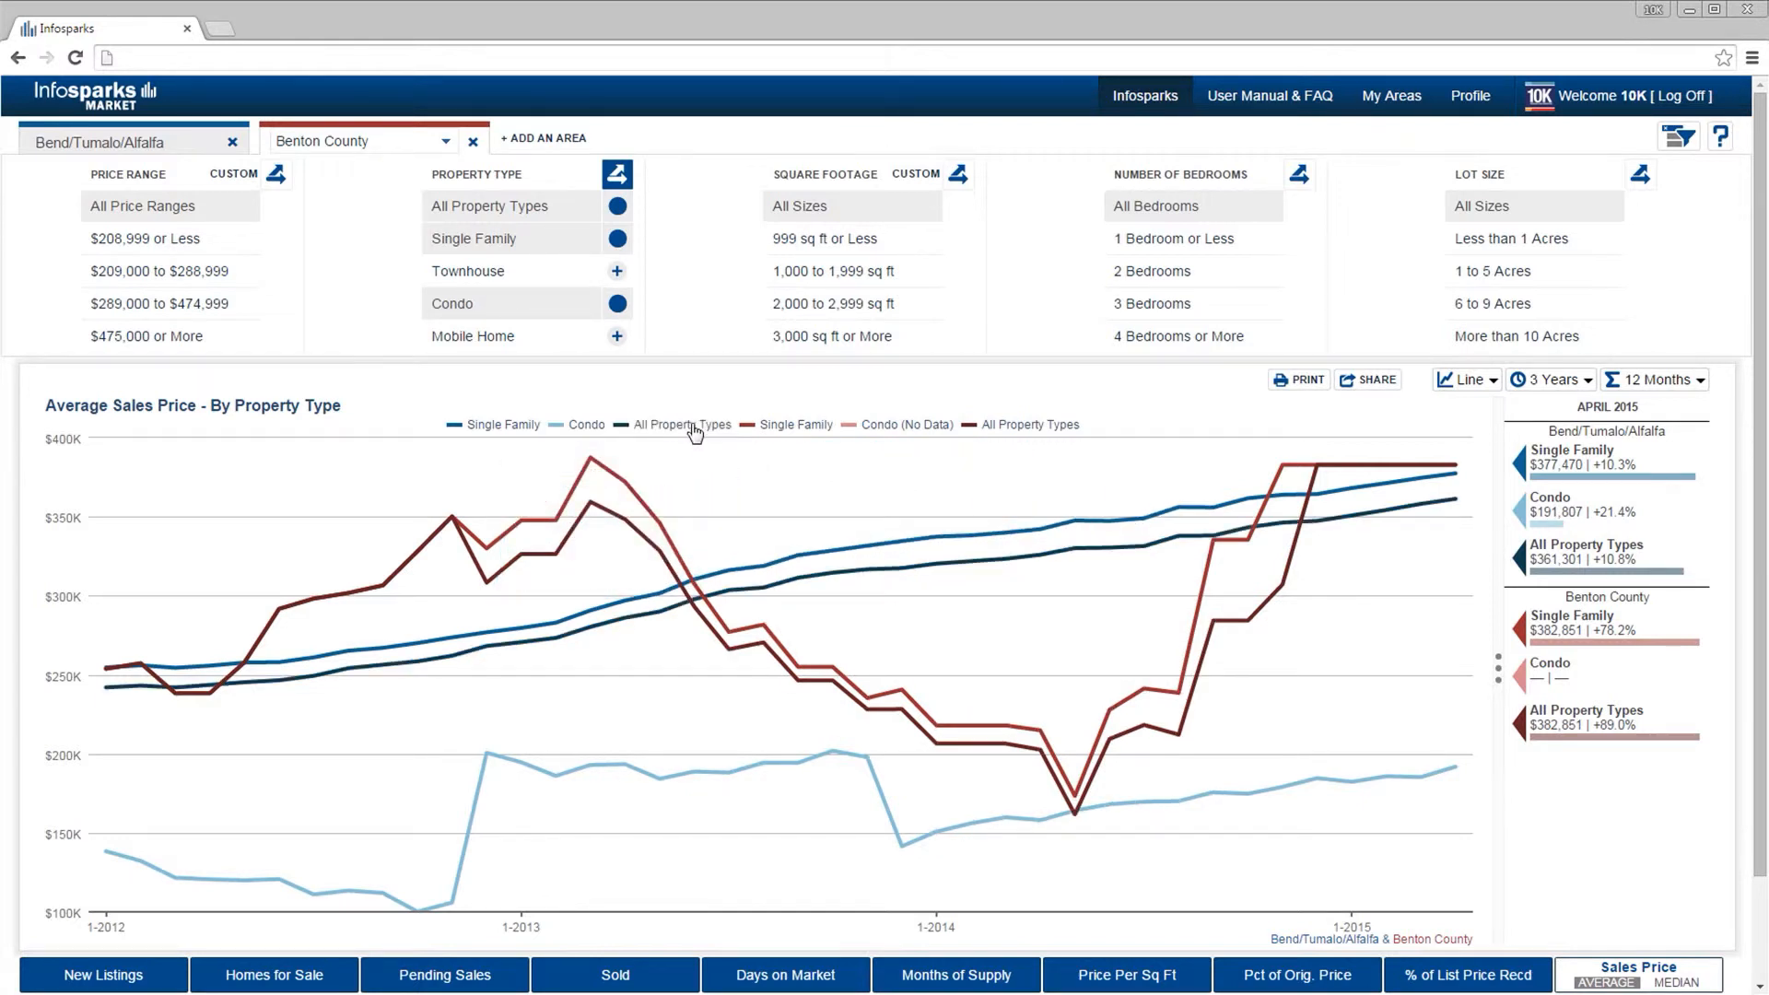
click(589, 425)
click(590, 425)
click(782, 426)
click(782, 427)
- Change the property type comparison to All Property Types, Townhouse and Mobile Home, removing Condo and Single Family
click(617, 304)
click(618, 272)
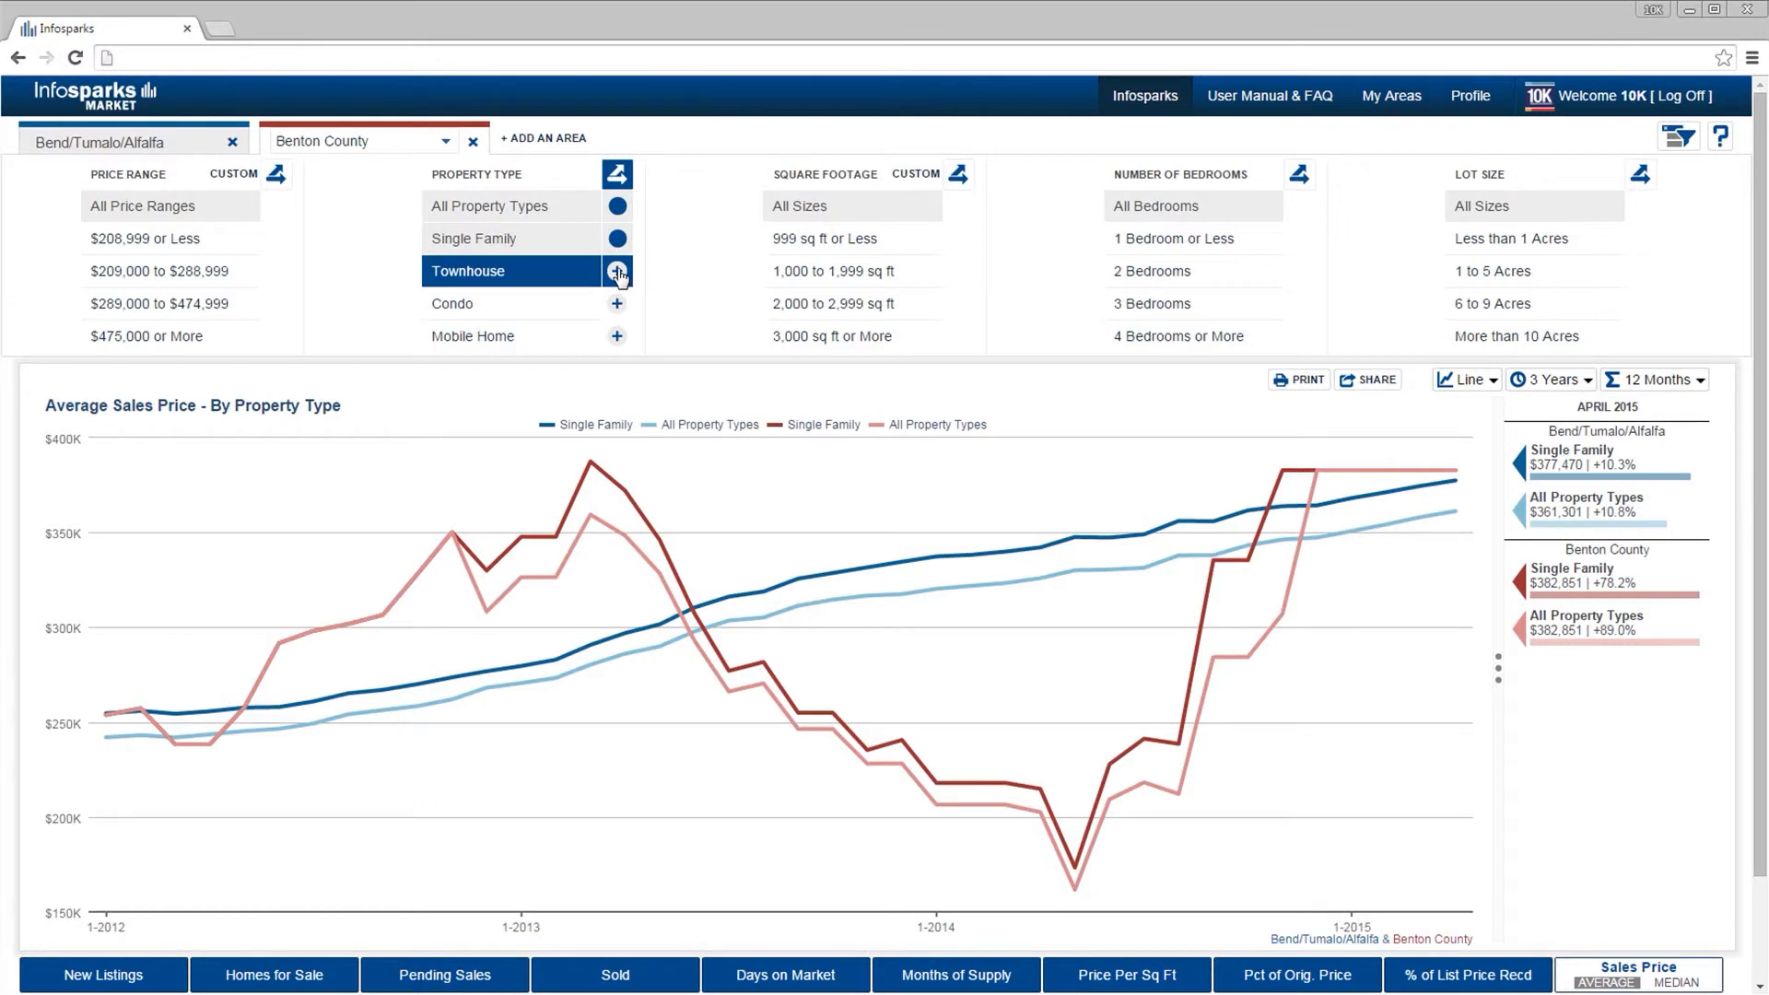
click(617, 271)
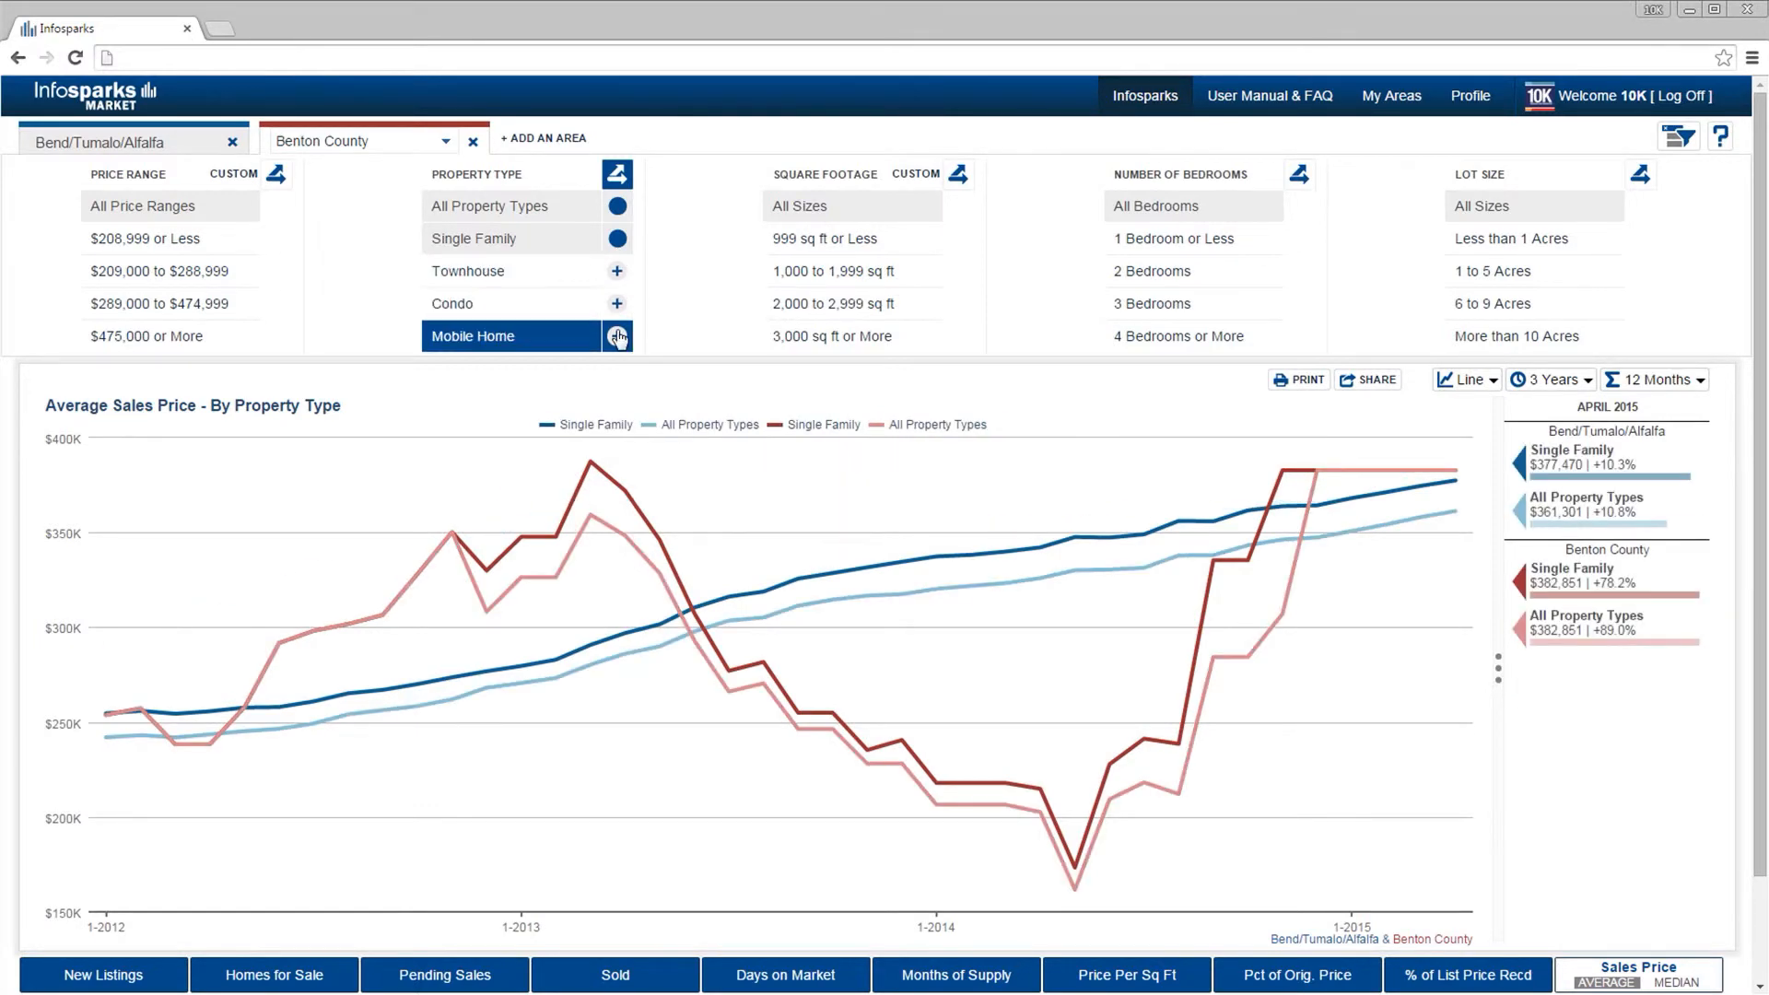
click(617, 336)
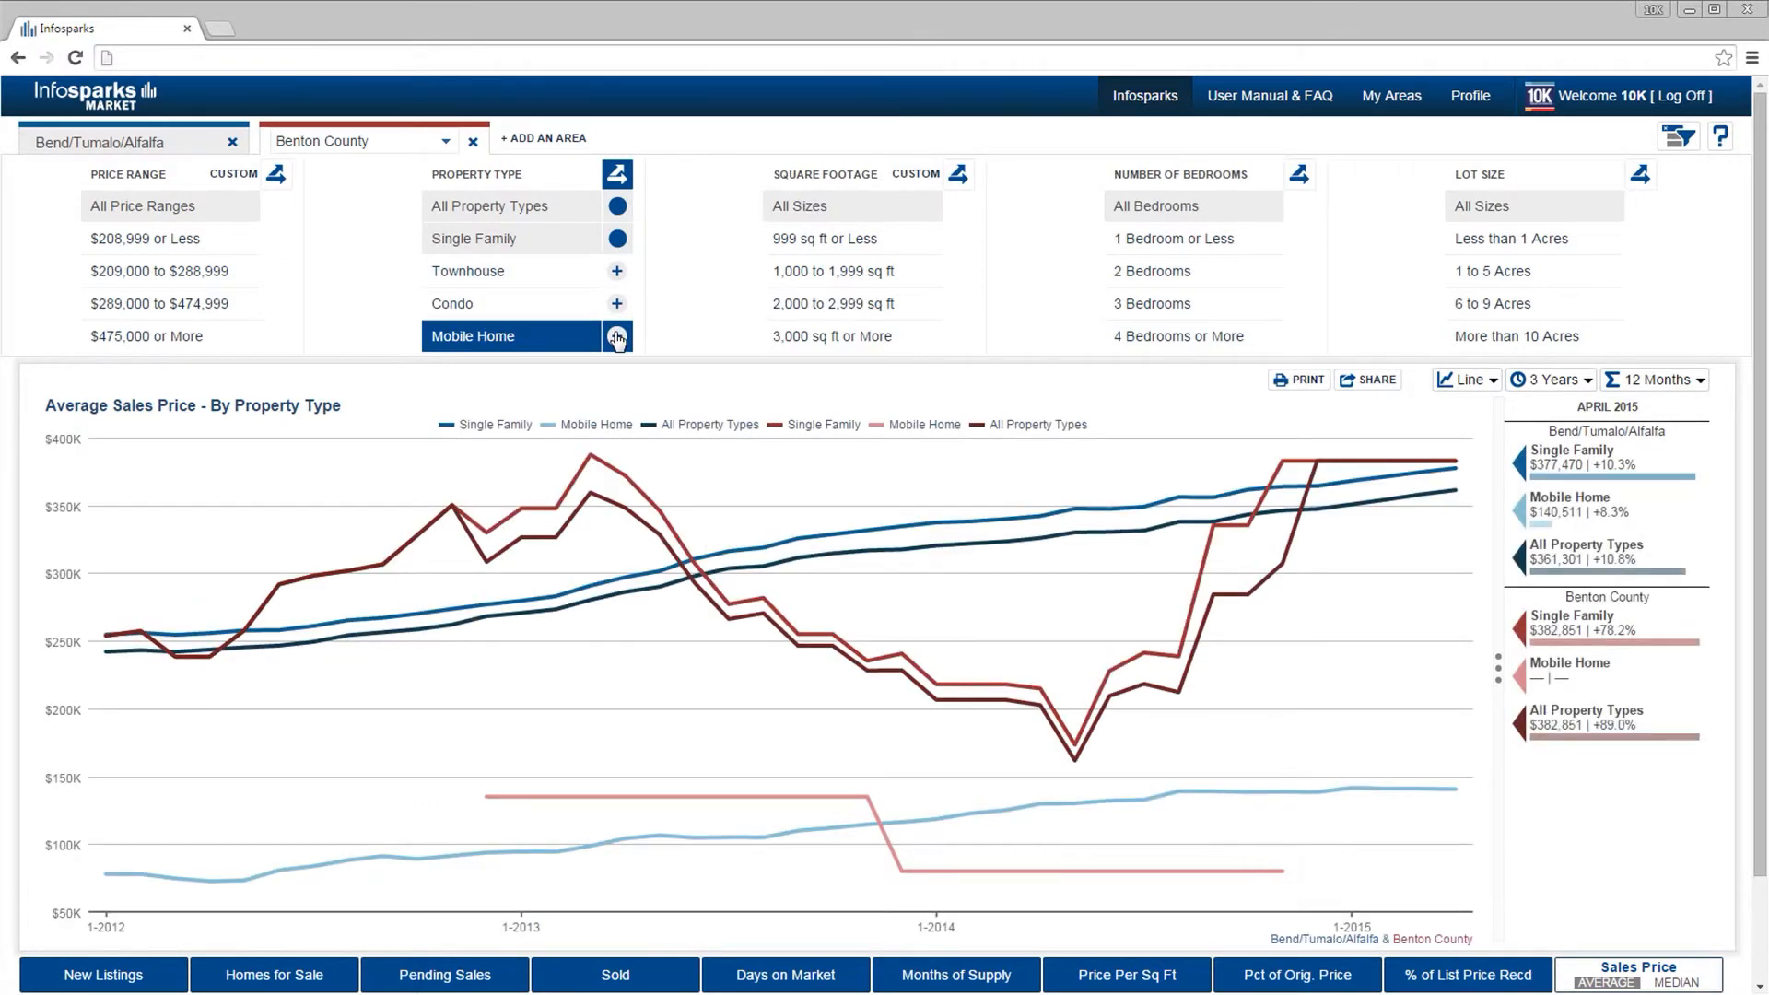
click(617, 239)
click(617, 271)
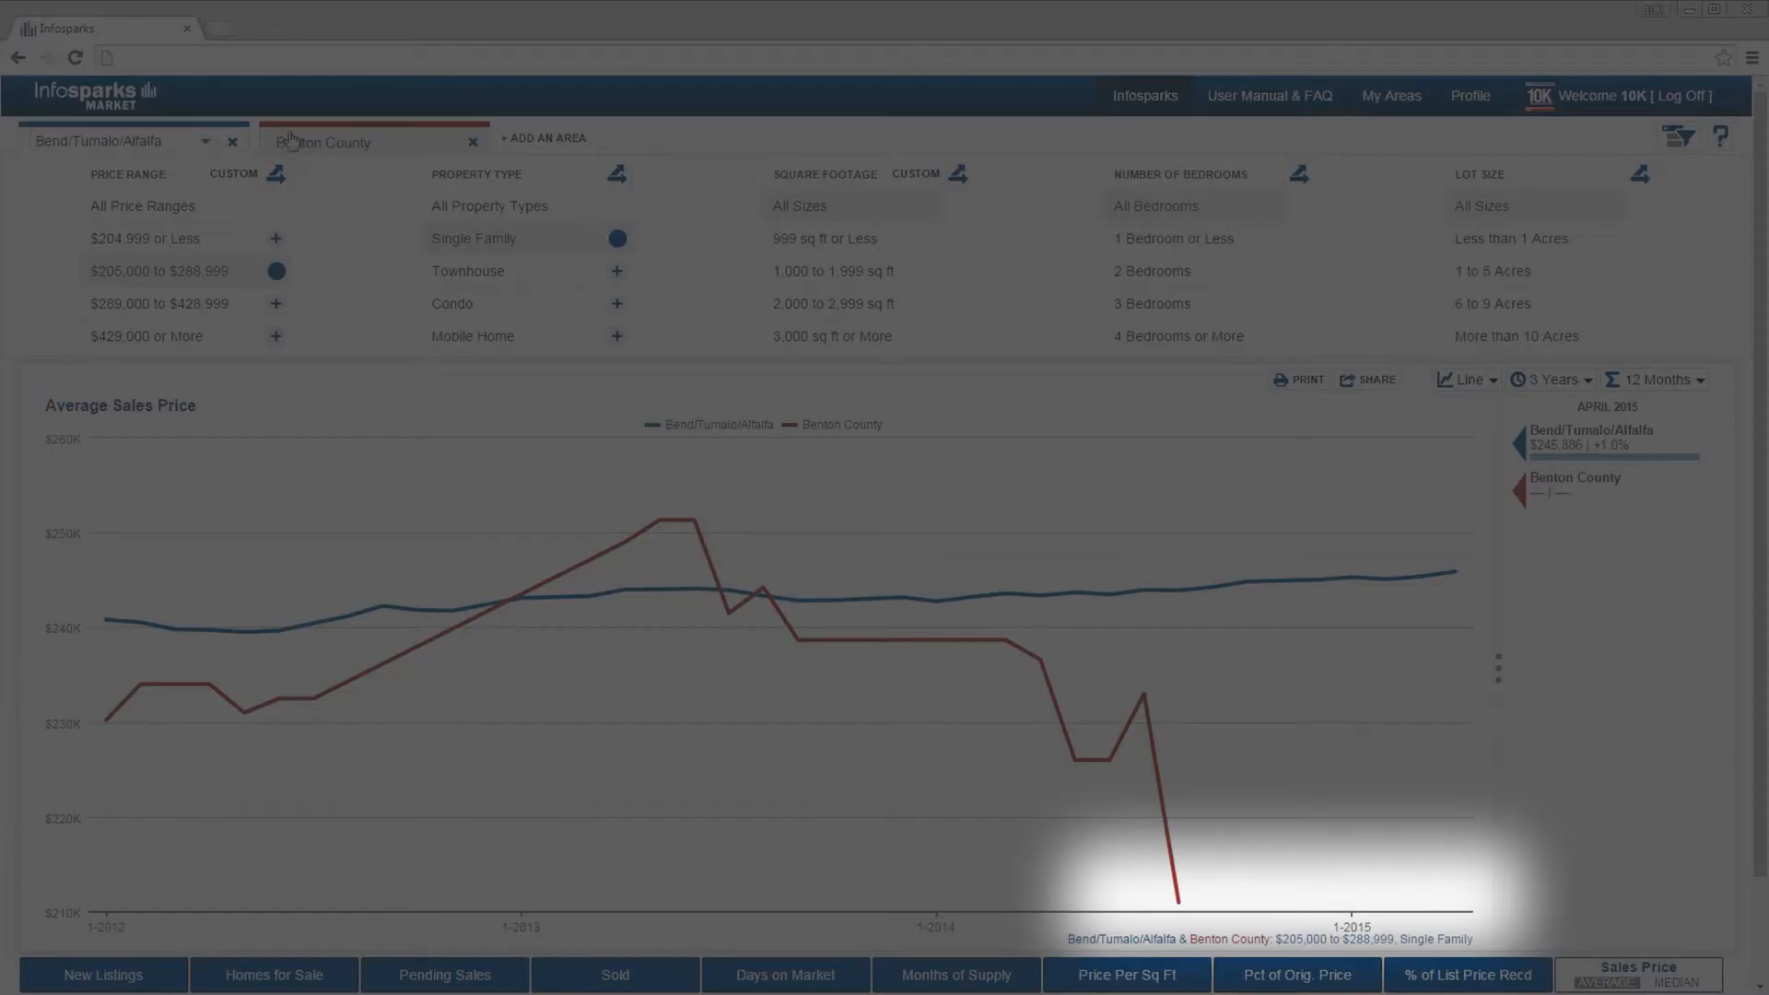
- Turn off the shared filtering so each area keeps its own filters, and make Benton County the active area
click(321, 144)
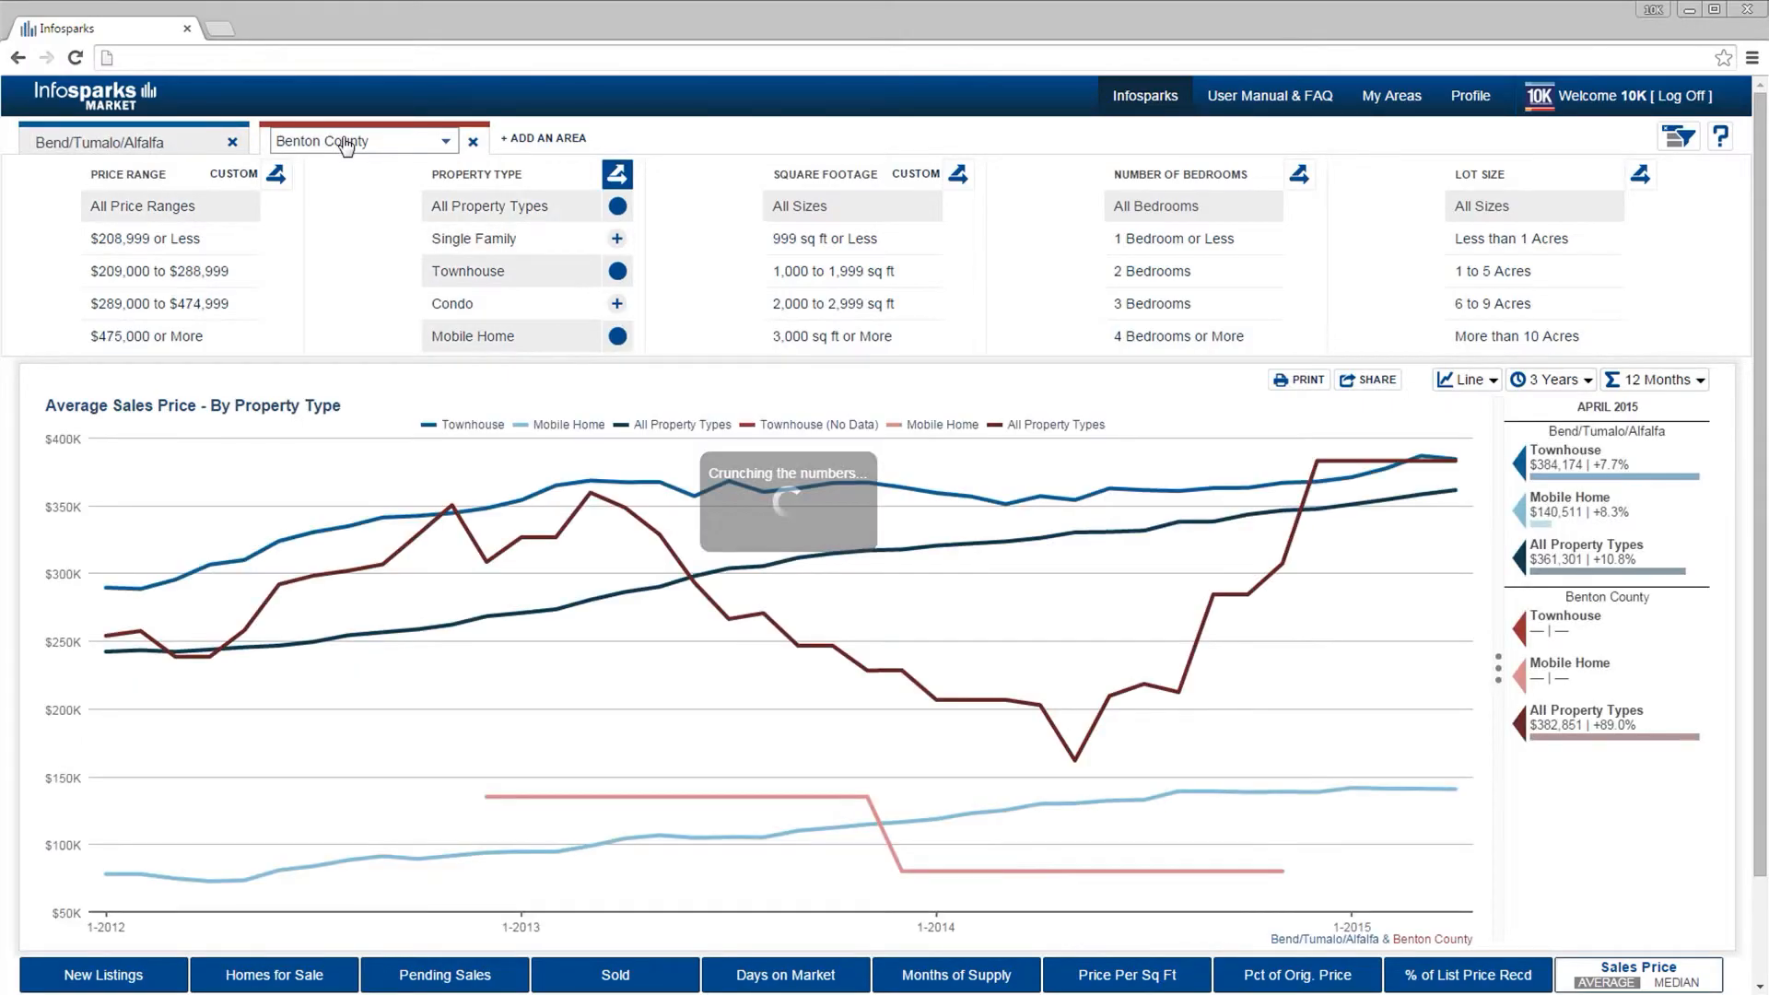
click(179, 143)
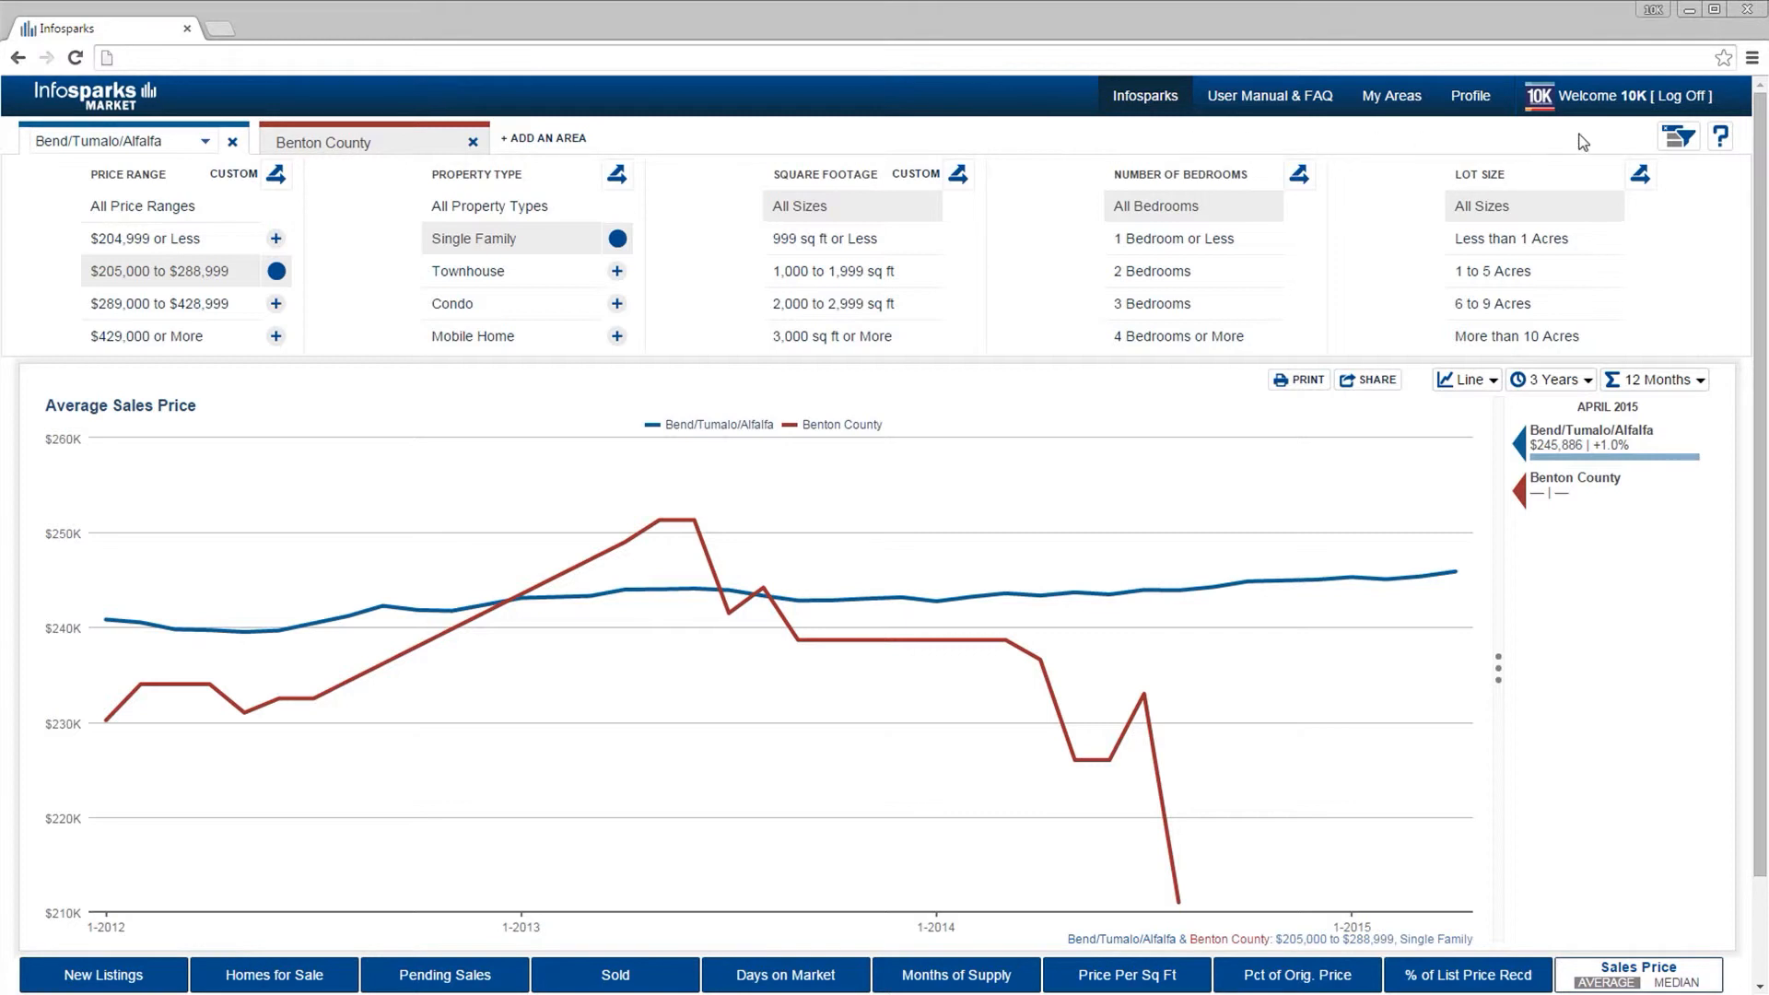
click(1694, 138)
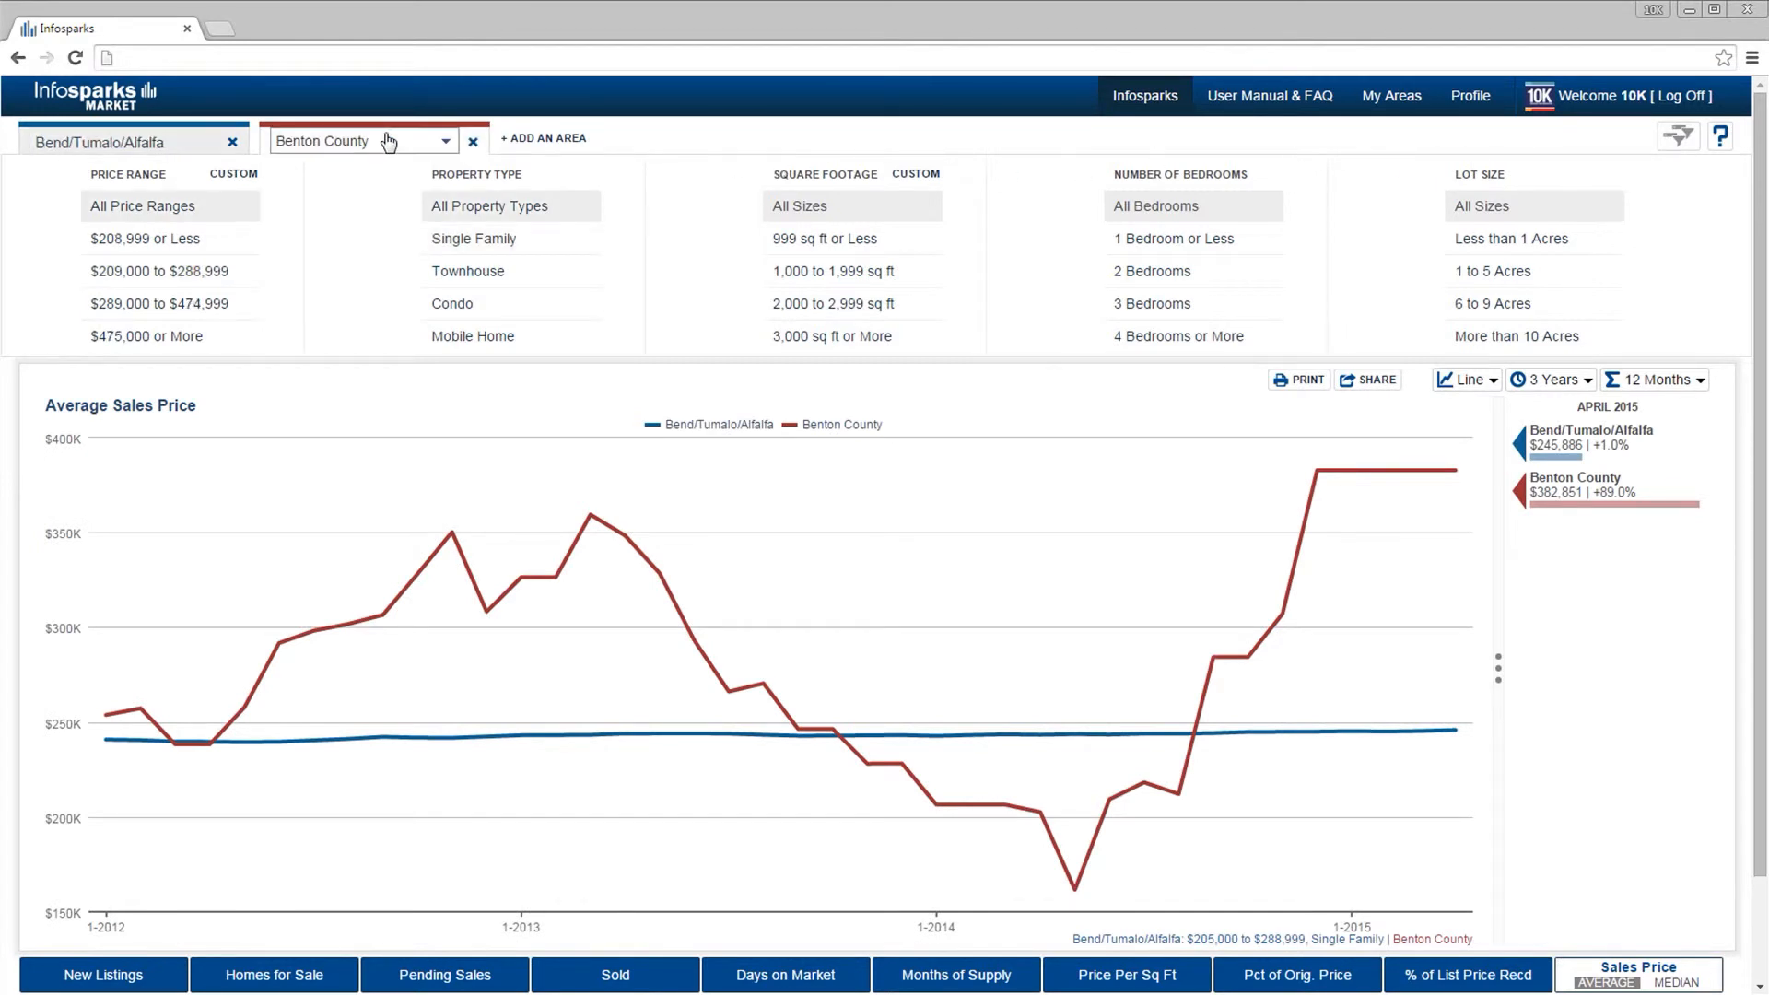
click(335, 142)
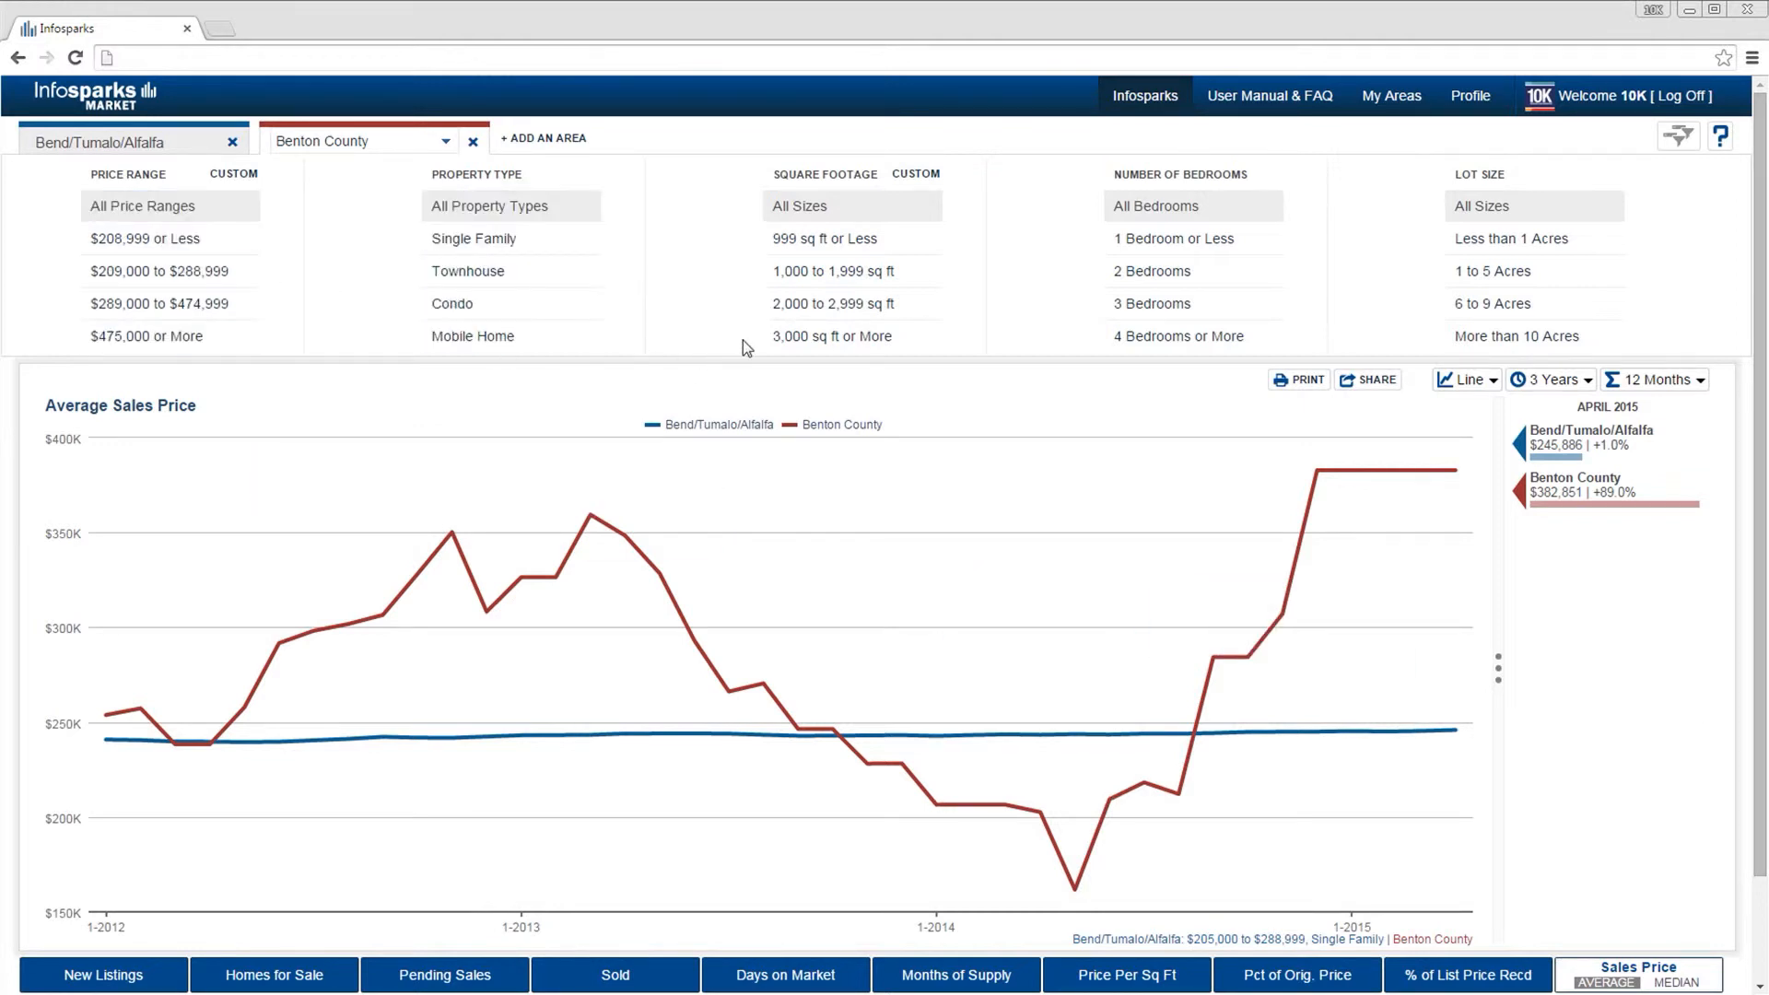
- Define custom price ranges $400,000–$600,999, $600,000–$800,999 and $800,000–$1,000,999, and filter Benton County by $400,000 to $600,999
click(235, 174)
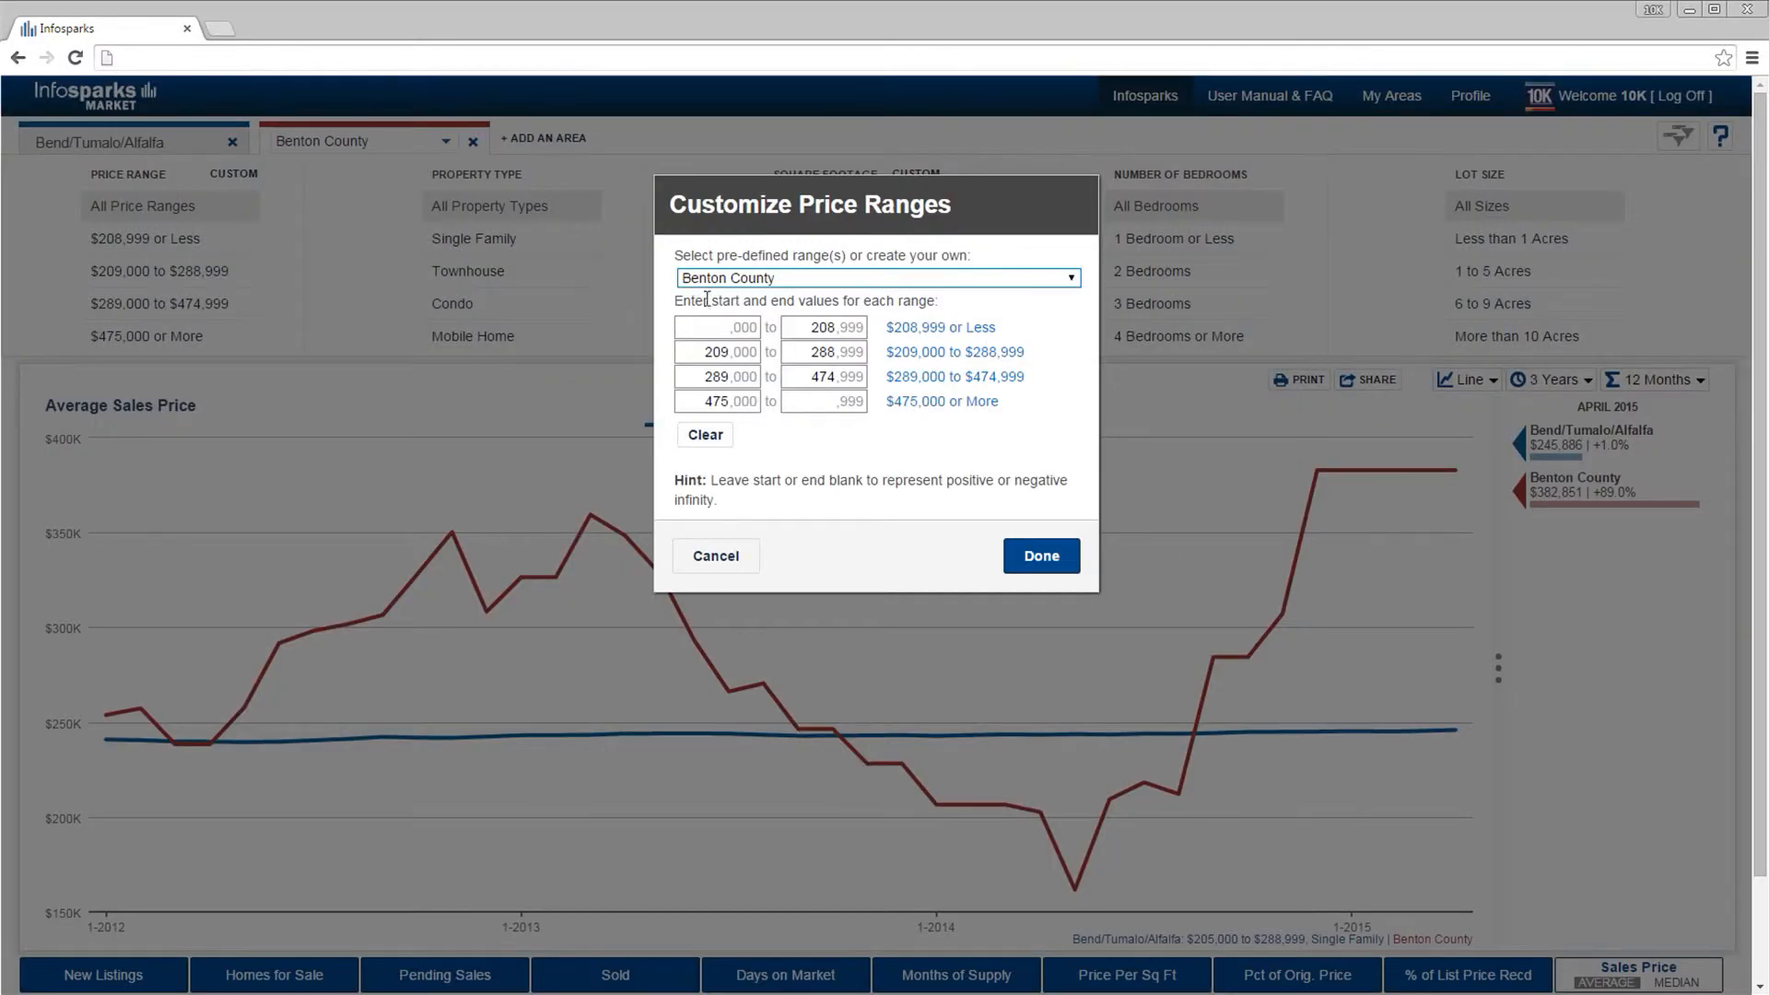
click(789, 278)
click(726, 289)
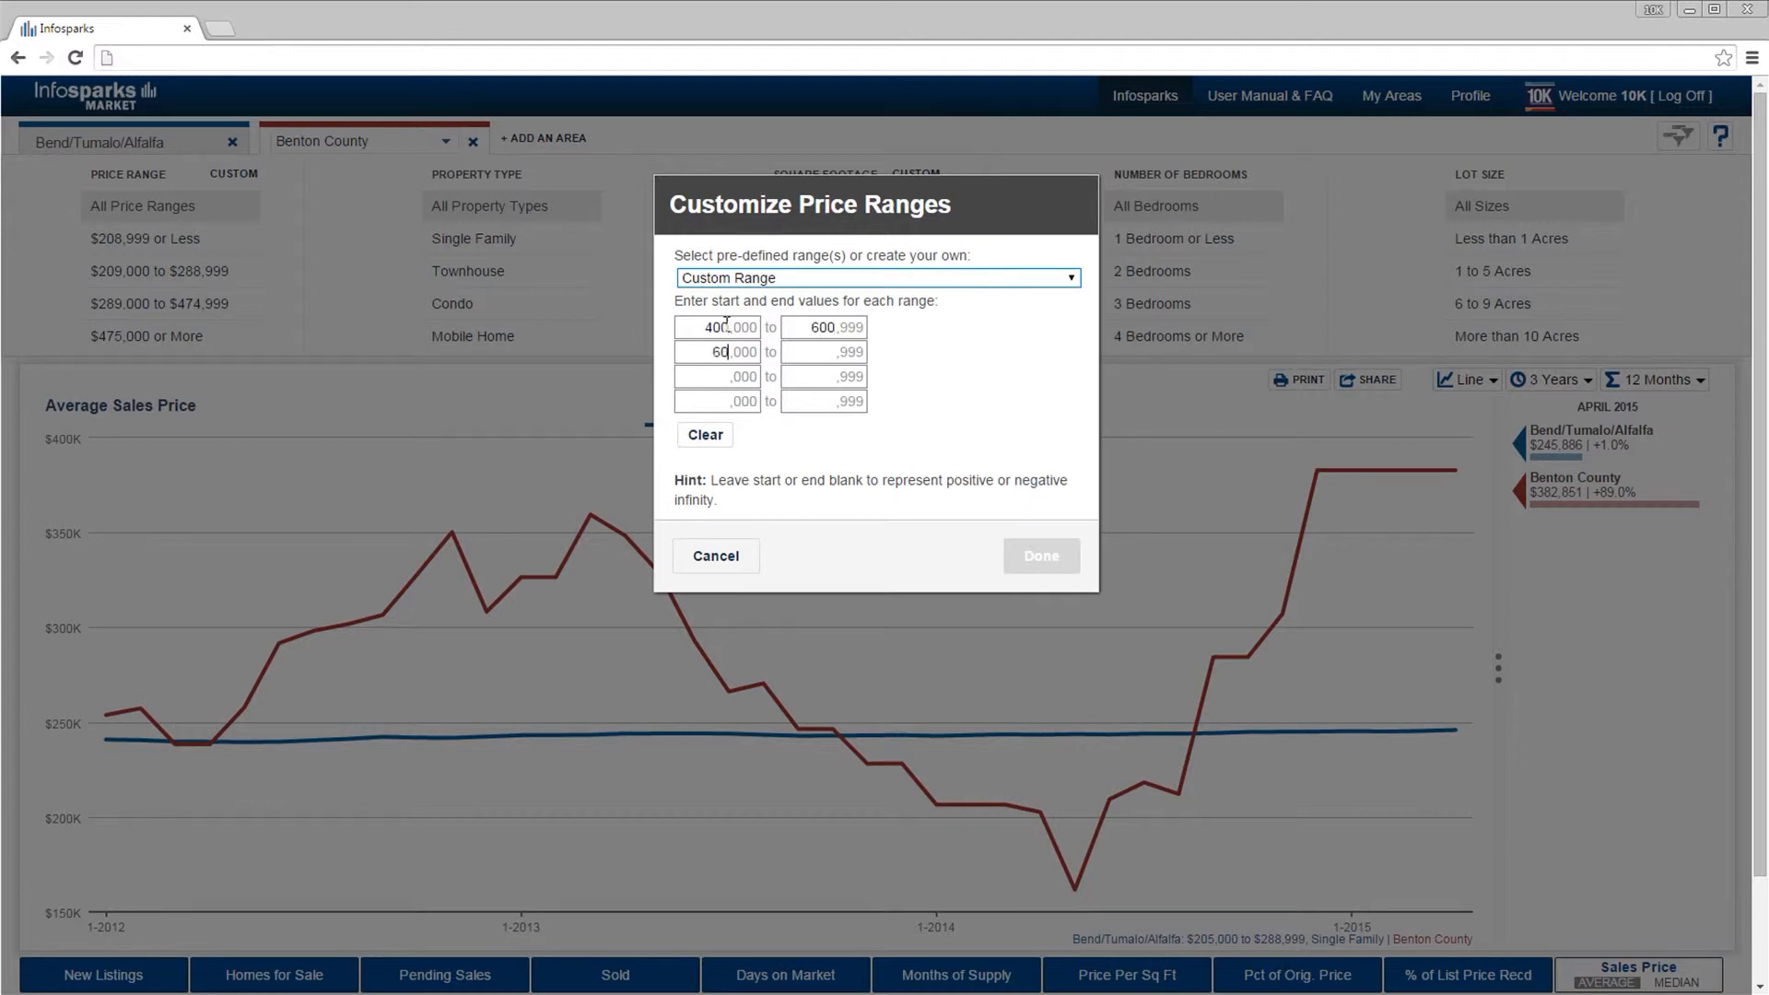
text(800)
key(Tab)
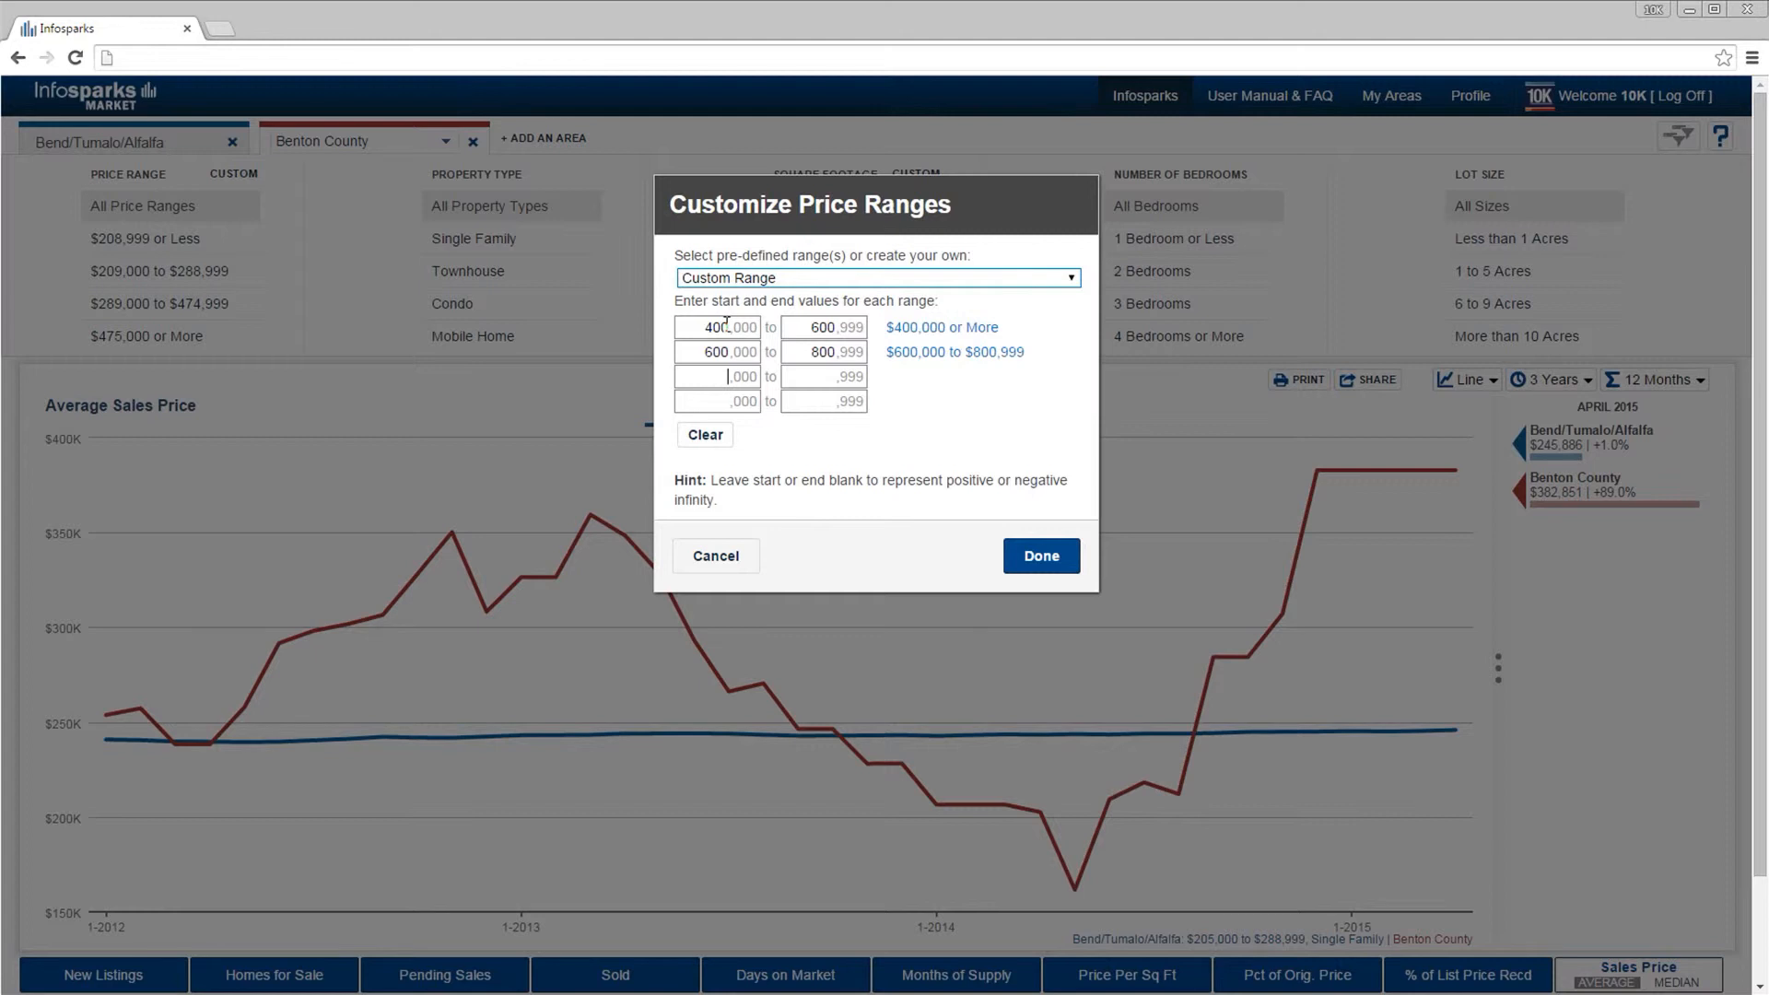
key(Tab)
text(10)
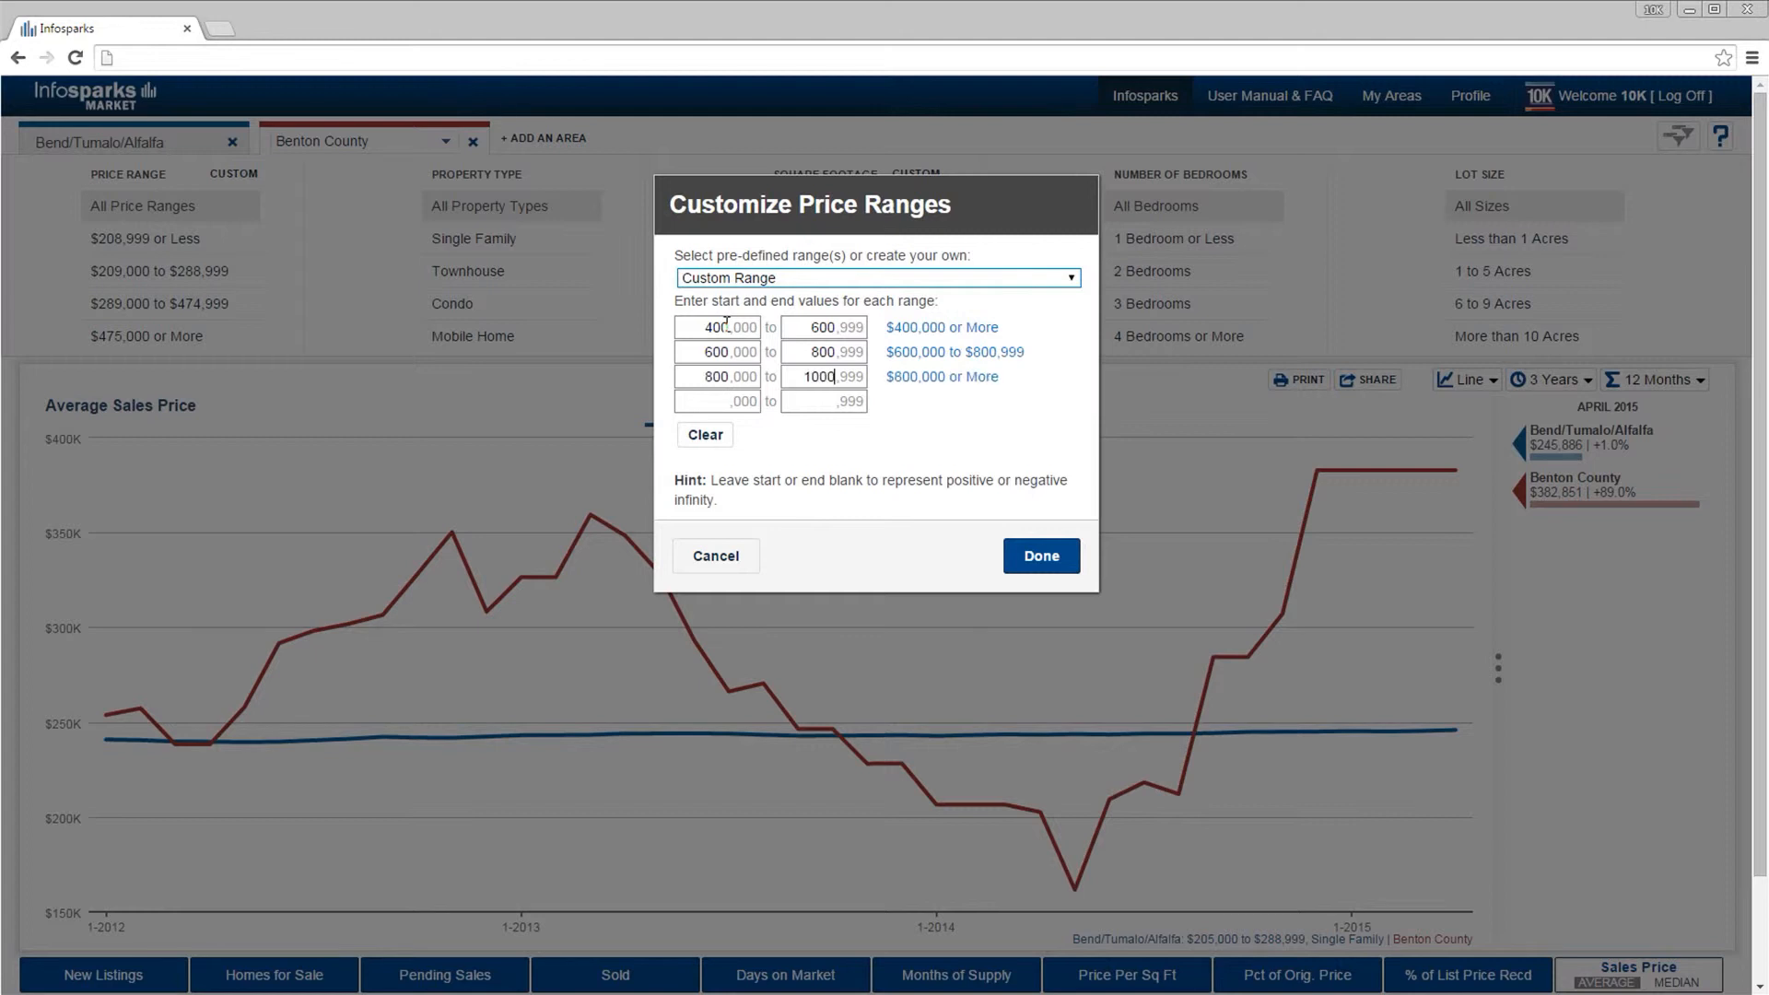
click(1017, 548)
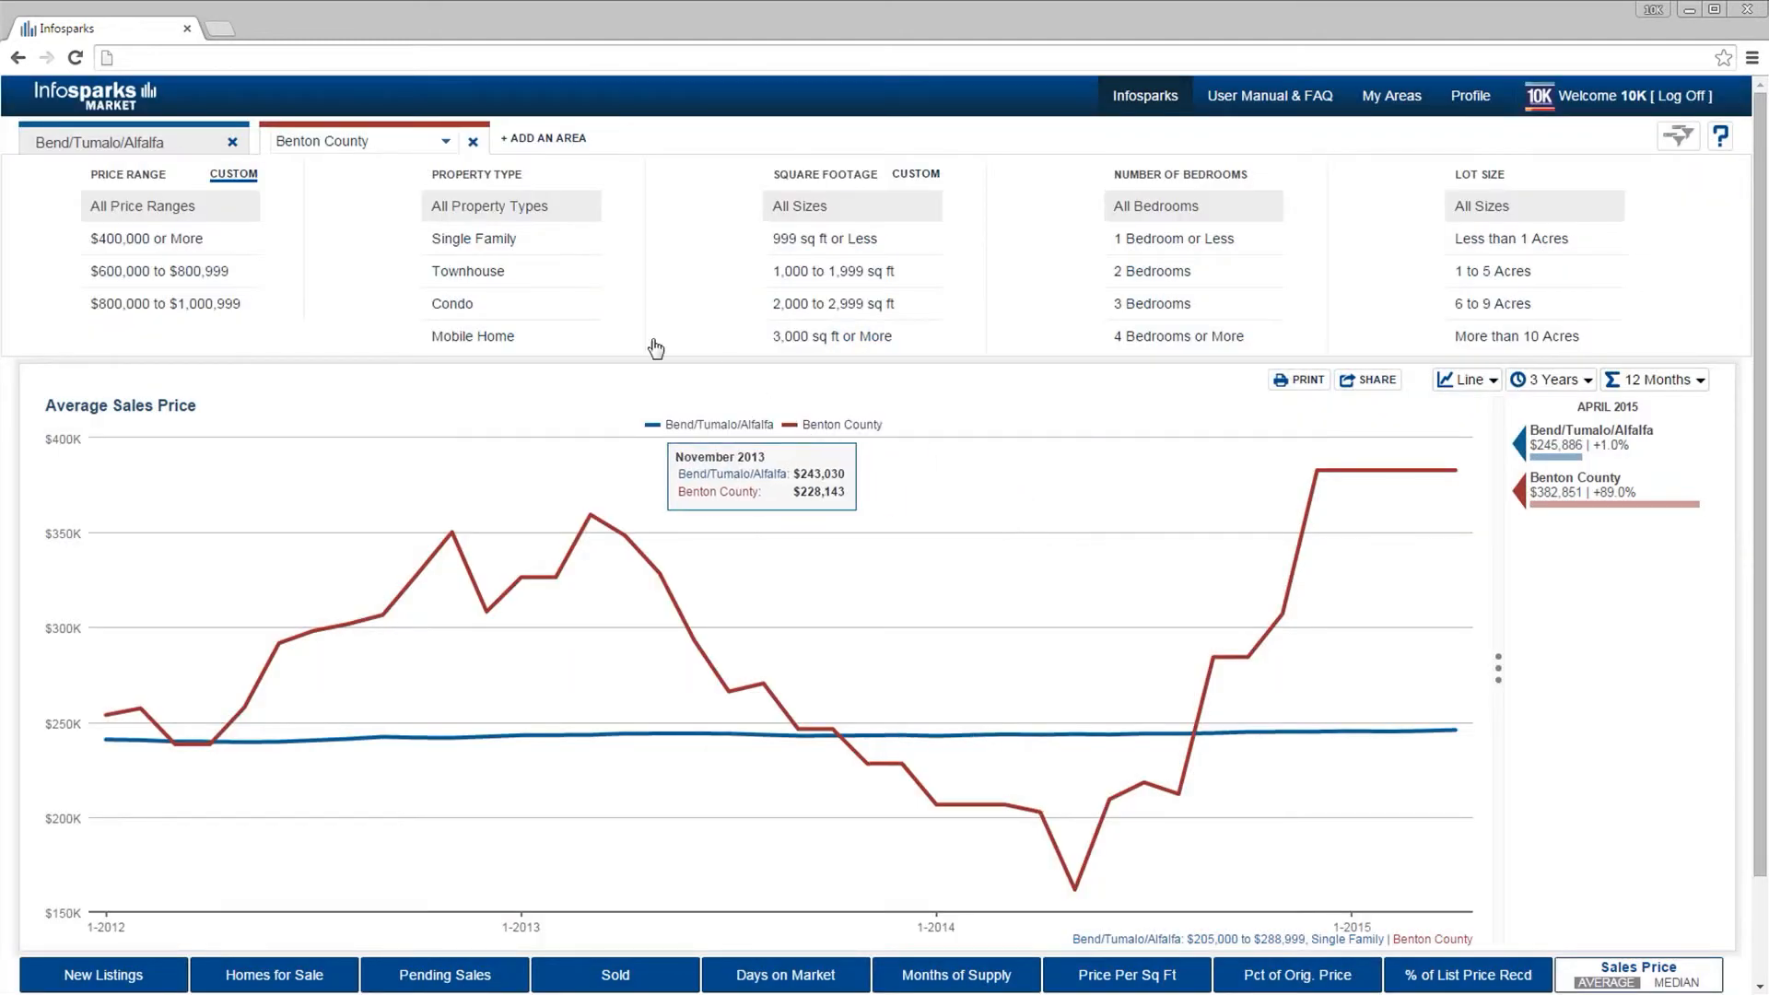
click(164, 242)
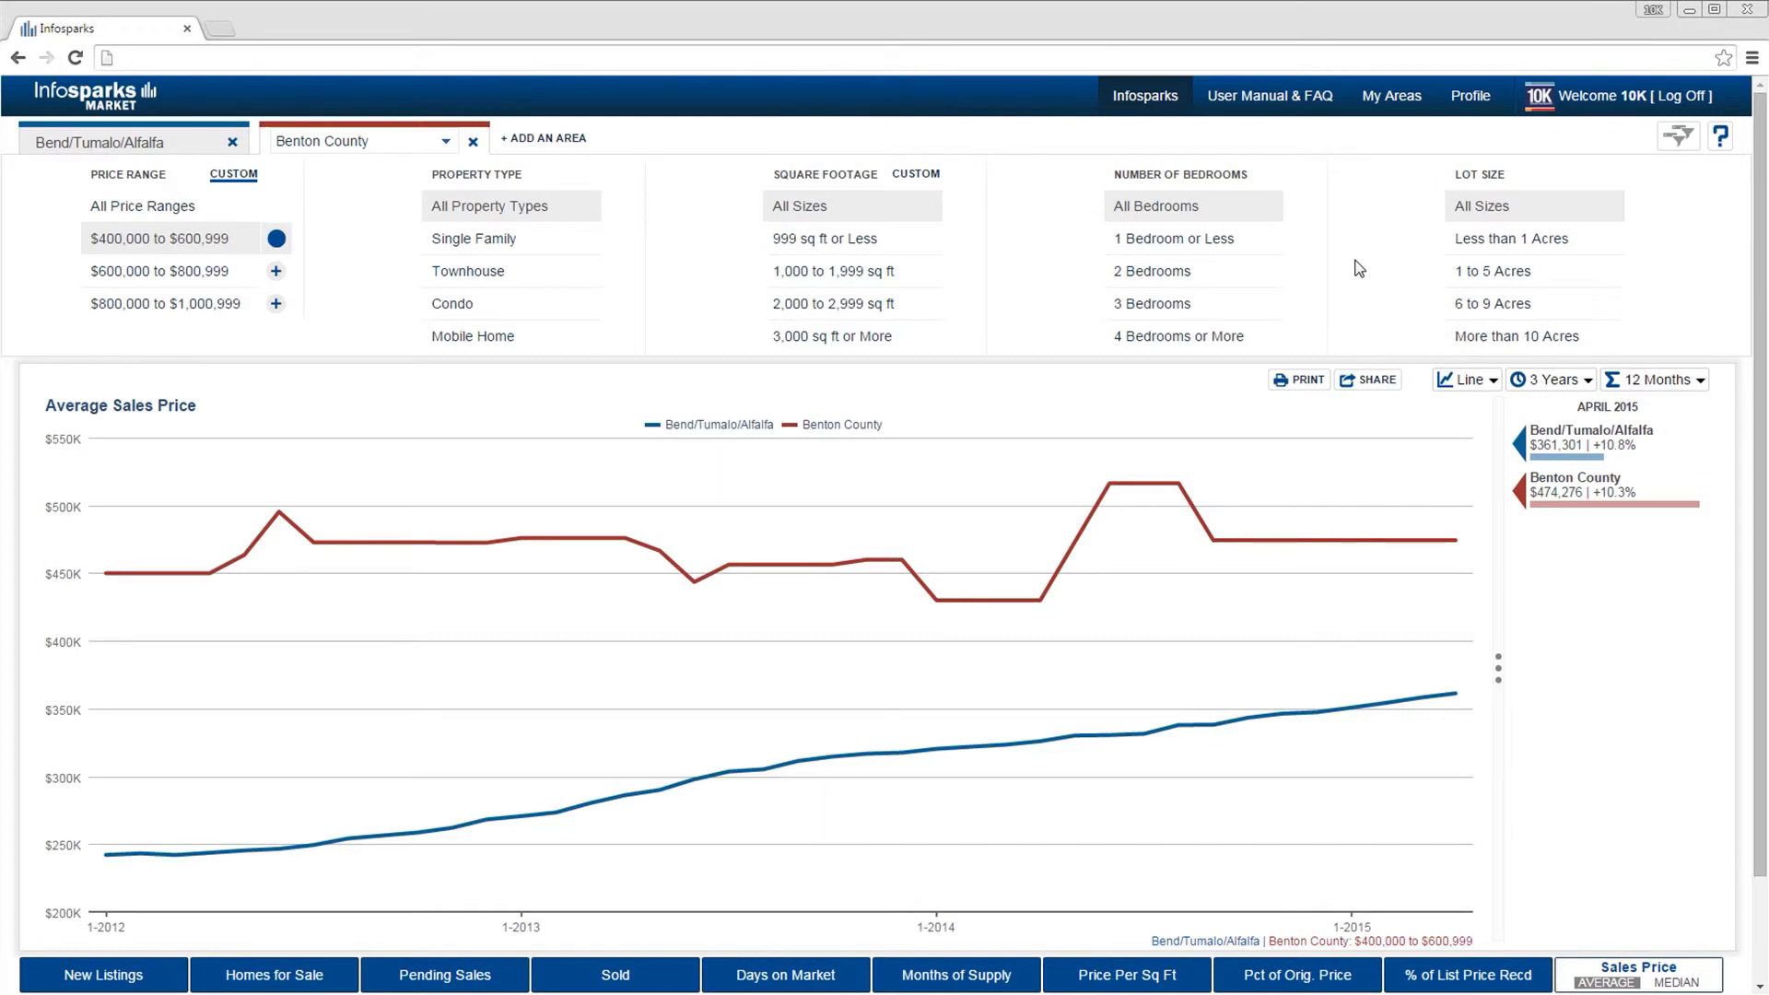
- Open the My Areas map and draw a circular area around Boyd Acres Rd, east of Bend Pkwy
click(1384, 95)
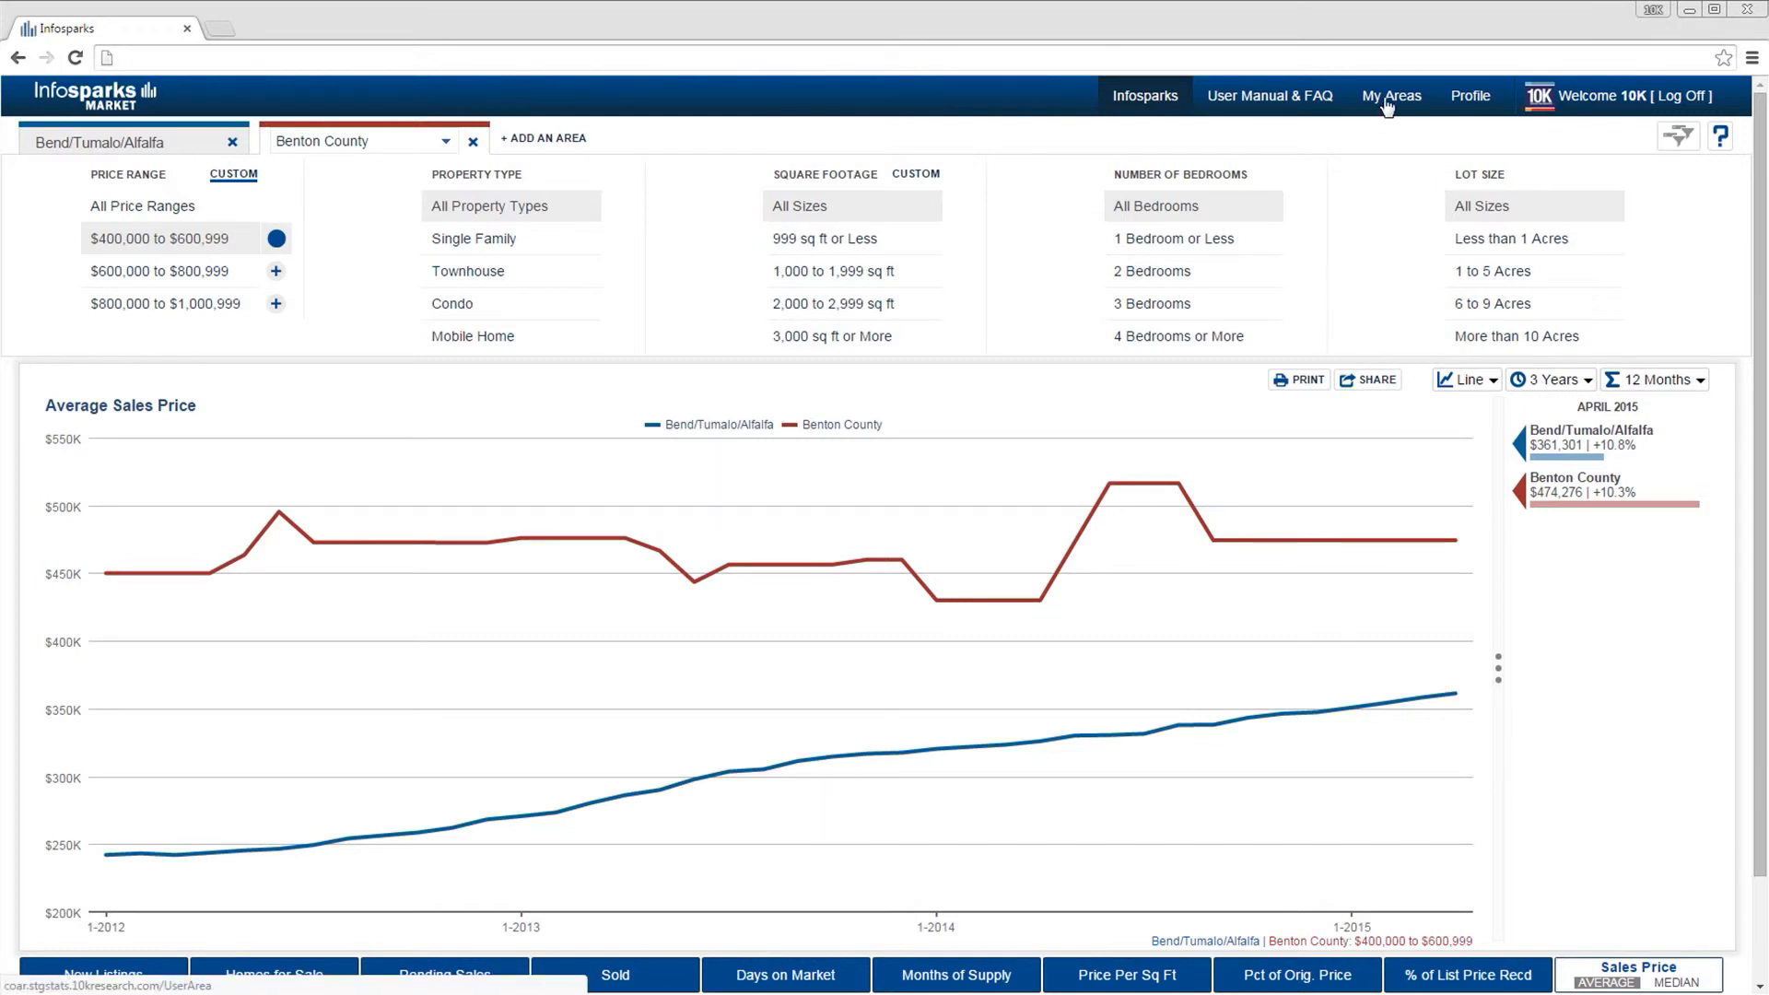
scroll(942, 618, up, 2)
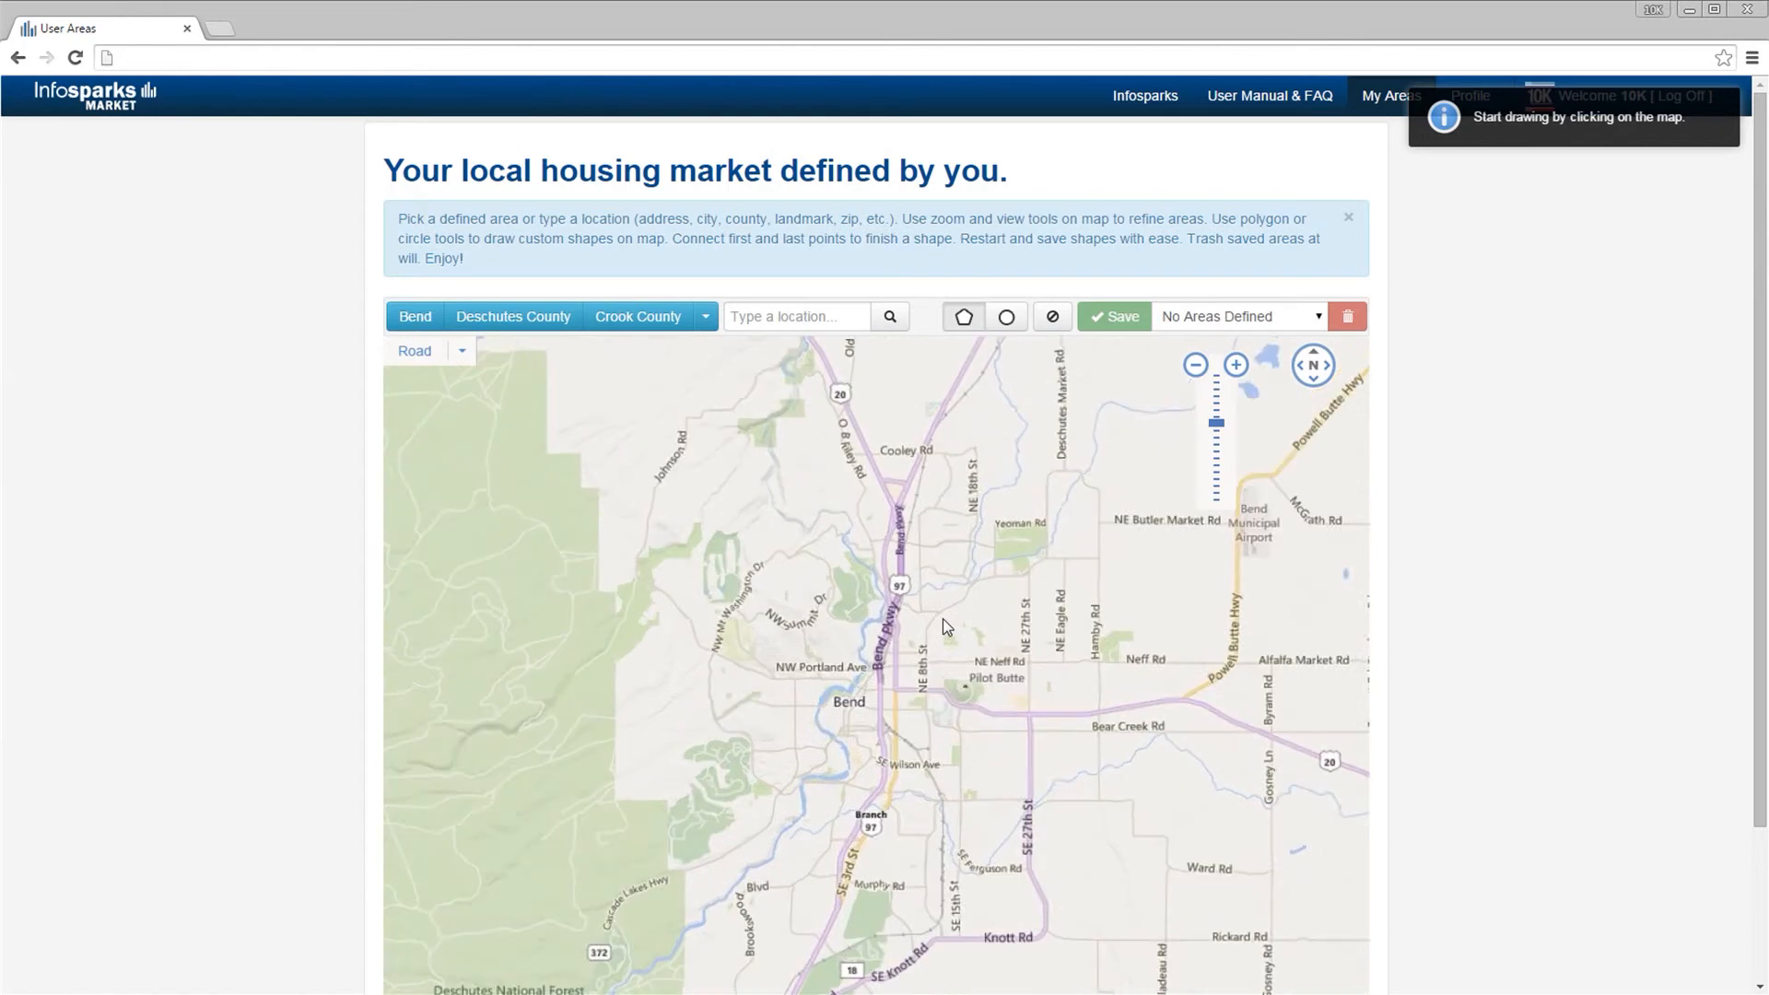
drag(984, 488, 957, 544)
click(1004, 318)
click(857, 467)
click(903, 508)
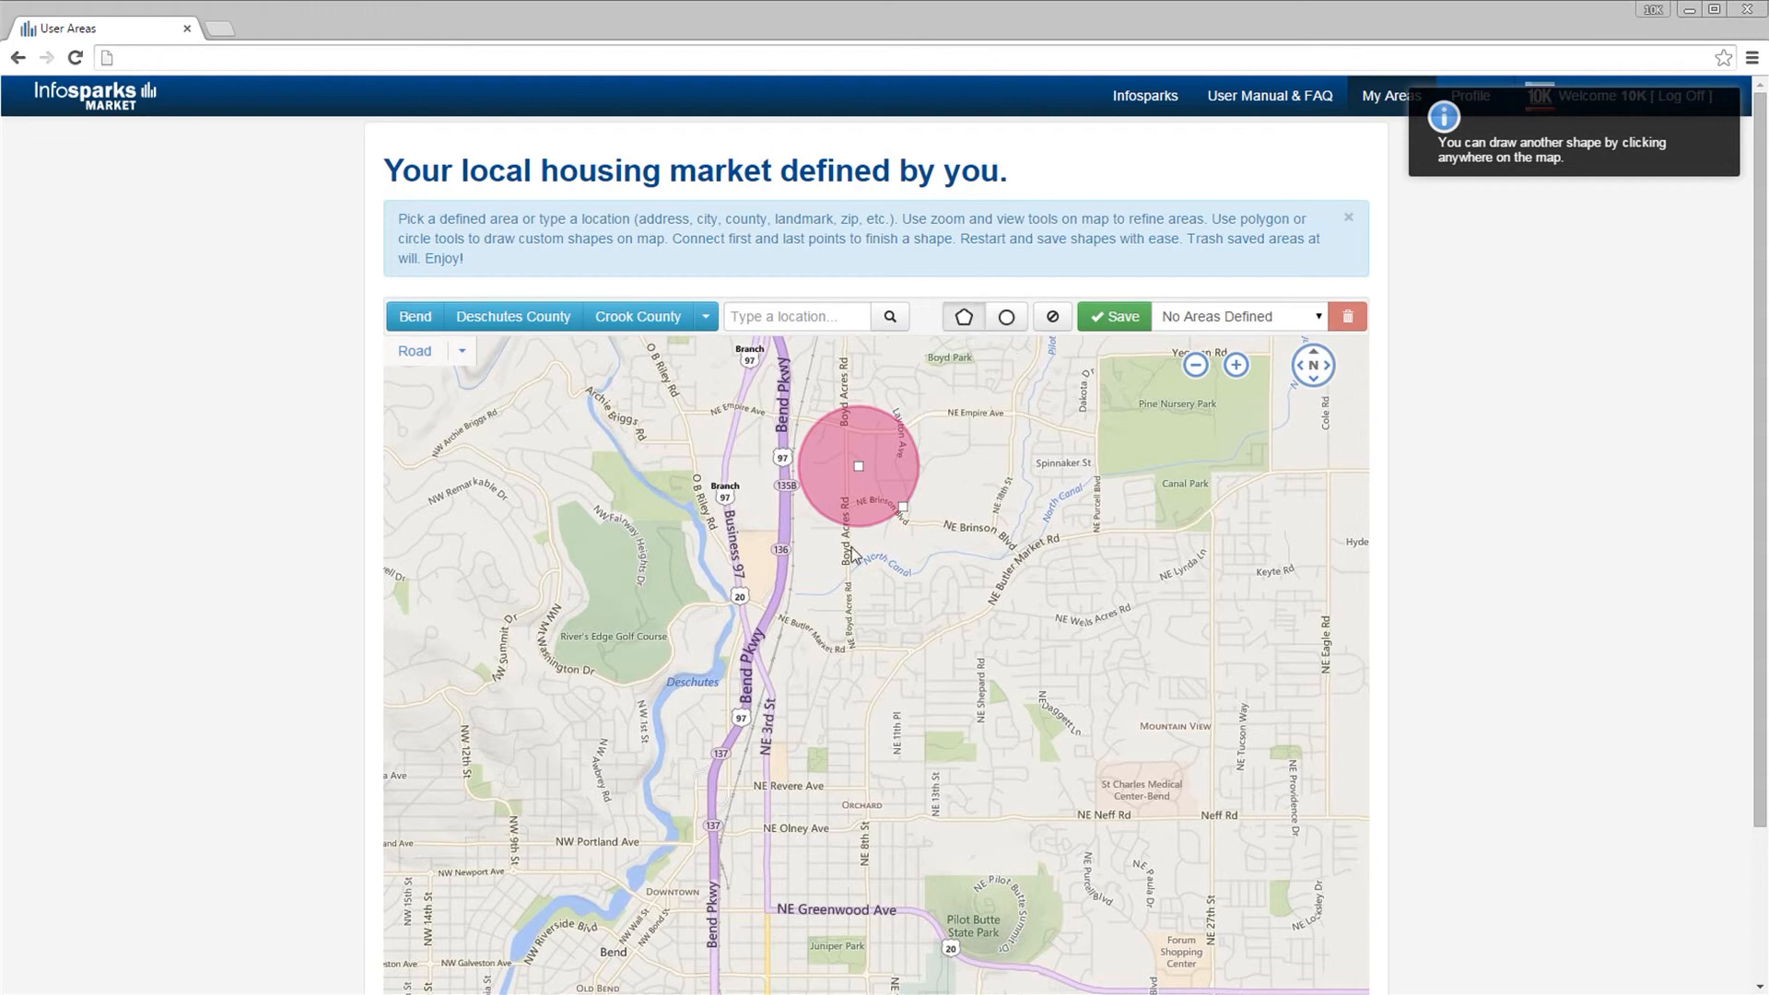
- Draw a closed five-point polygon area east of Bend Pkwy, from just below the circle down to near NE Greenwood Ave
click(805, 560)
click(773, 661)
click(773, 873)
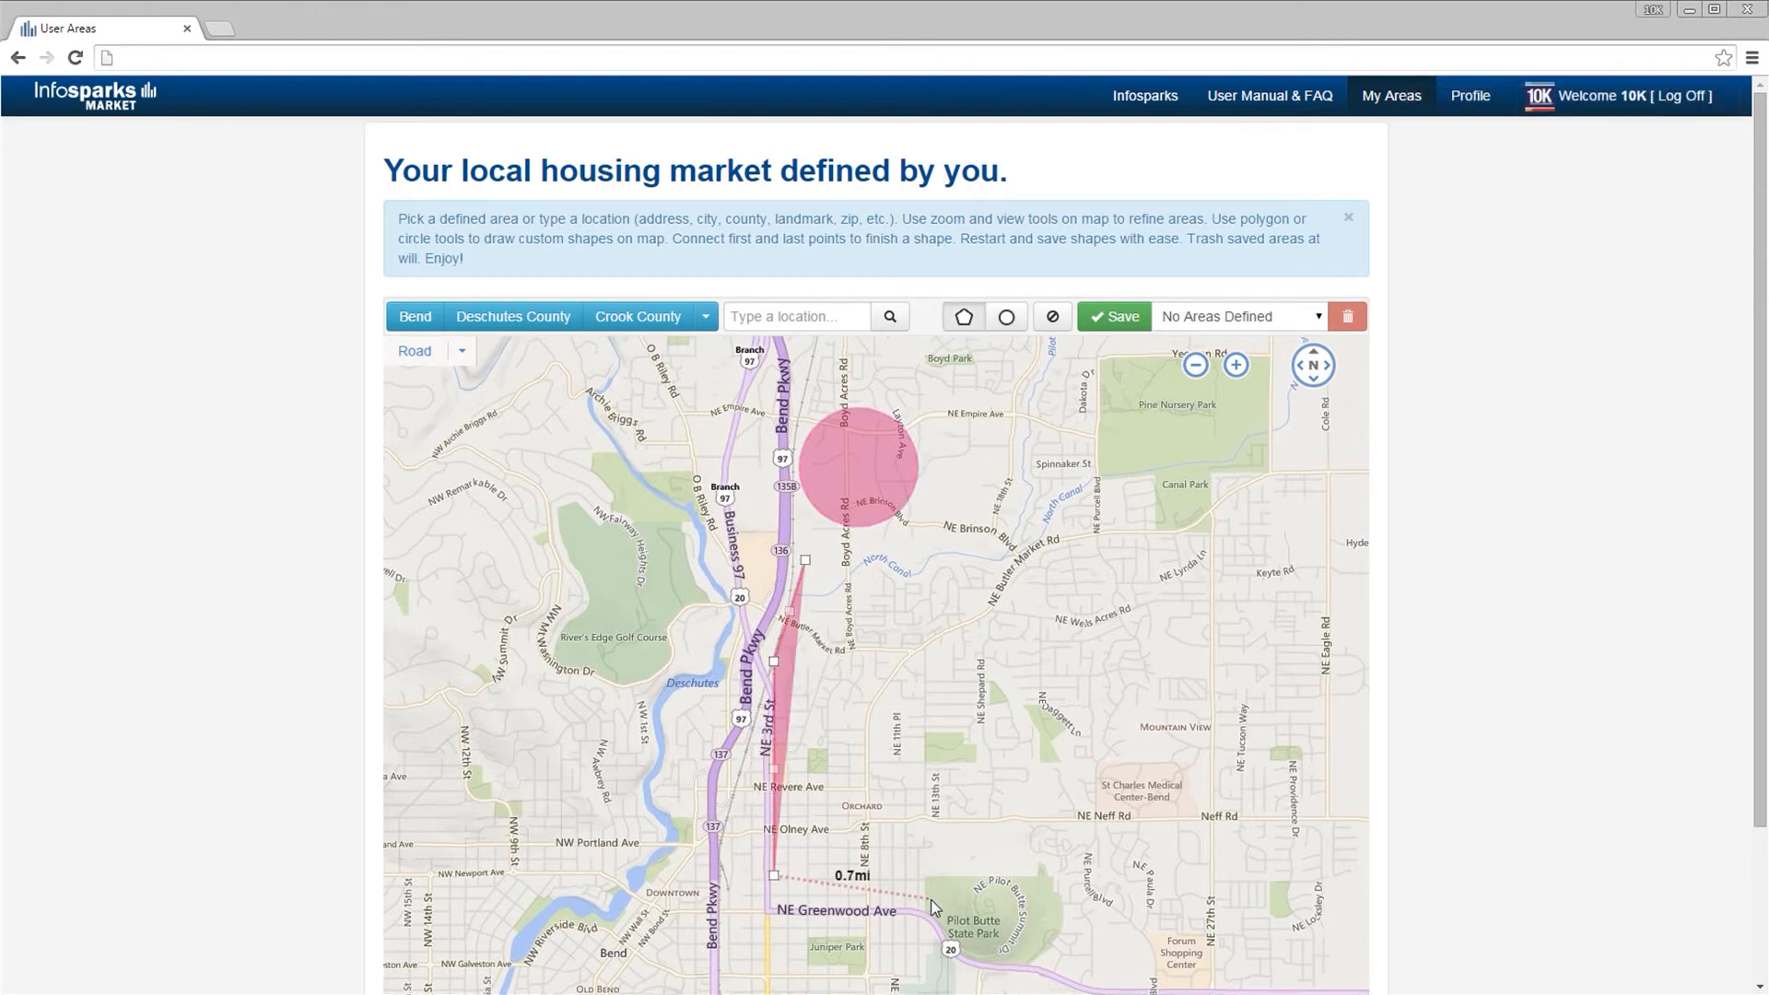
click(917, 875)
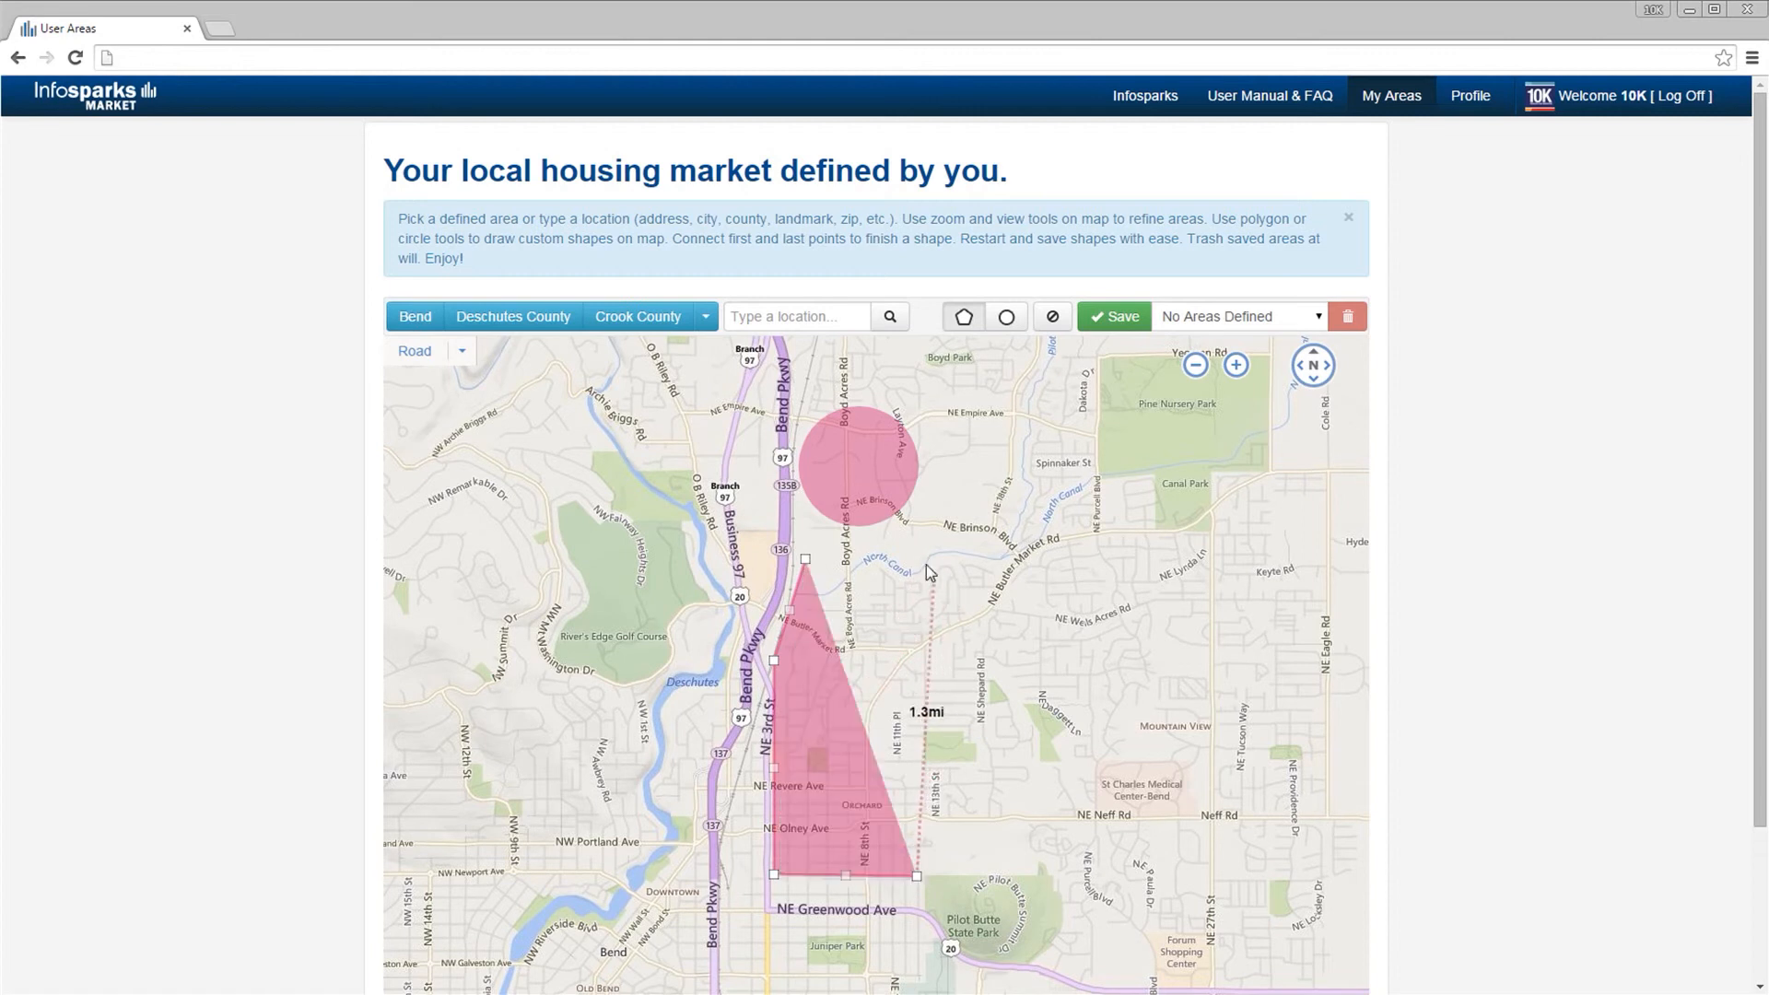
click(938, 551)
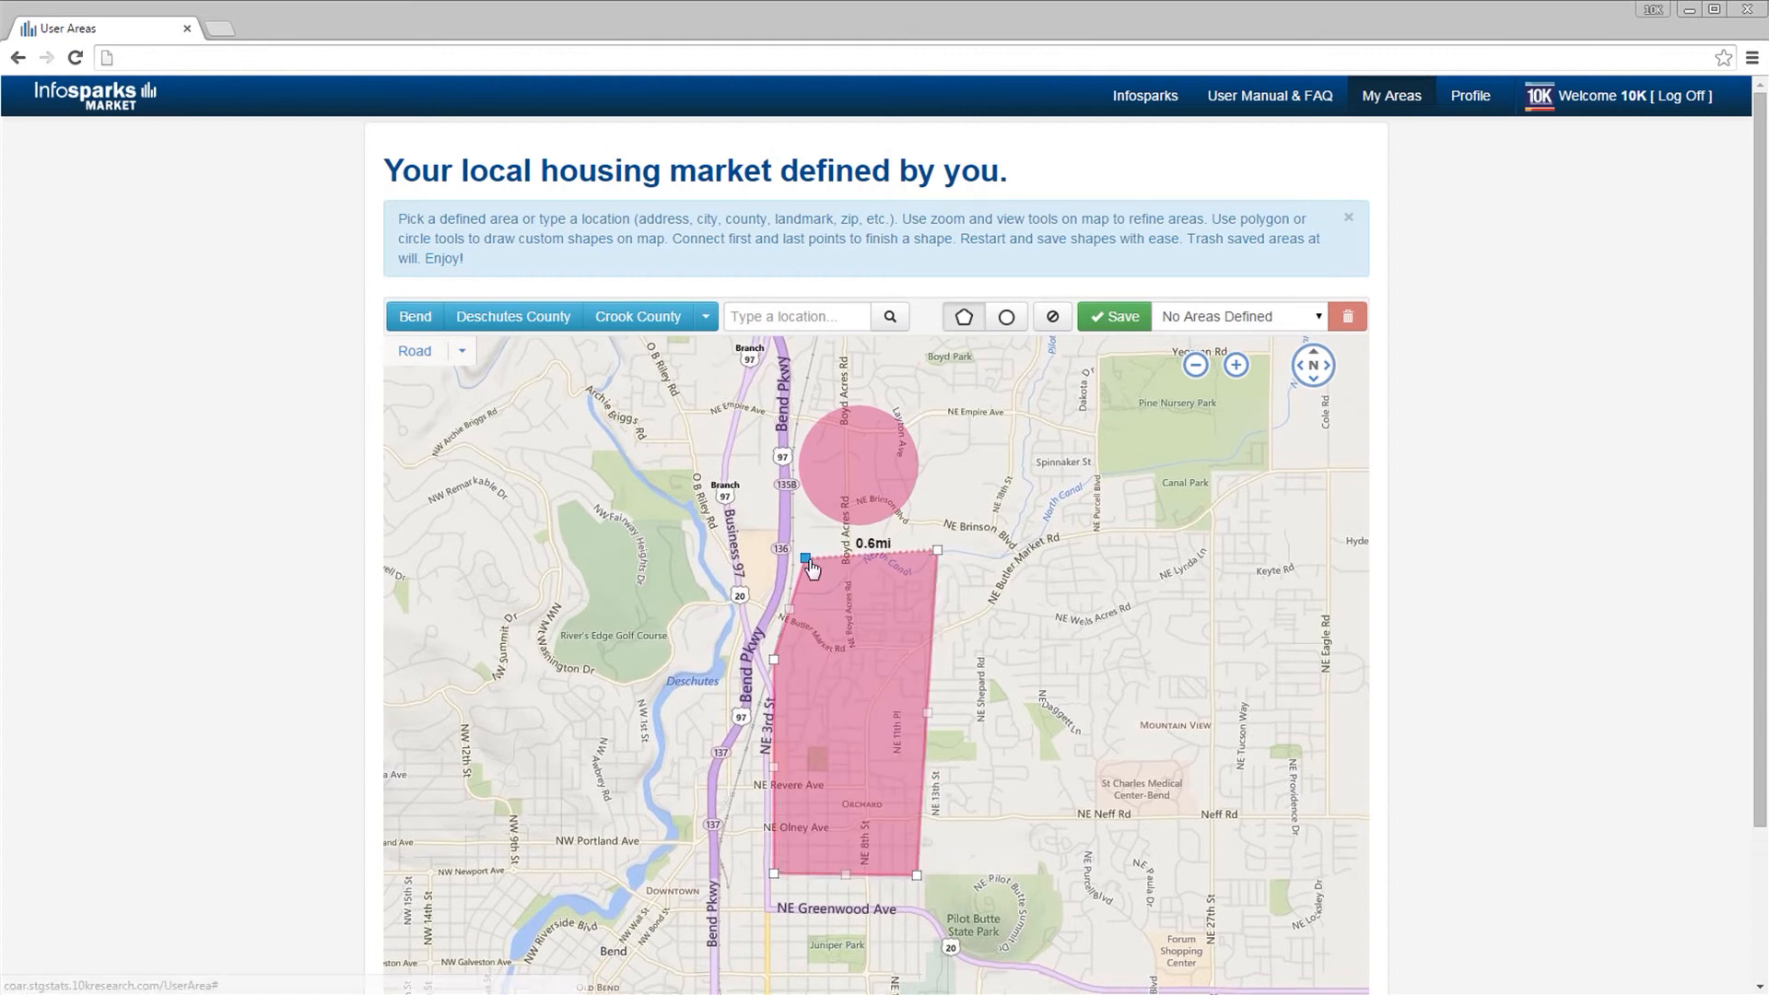
click(805, 553)
drag(857, 606, 820, 572)
- Save the drawn shapes as a new area named "W of 97" and open that area in the Infosparks chart
click(1113, 321)
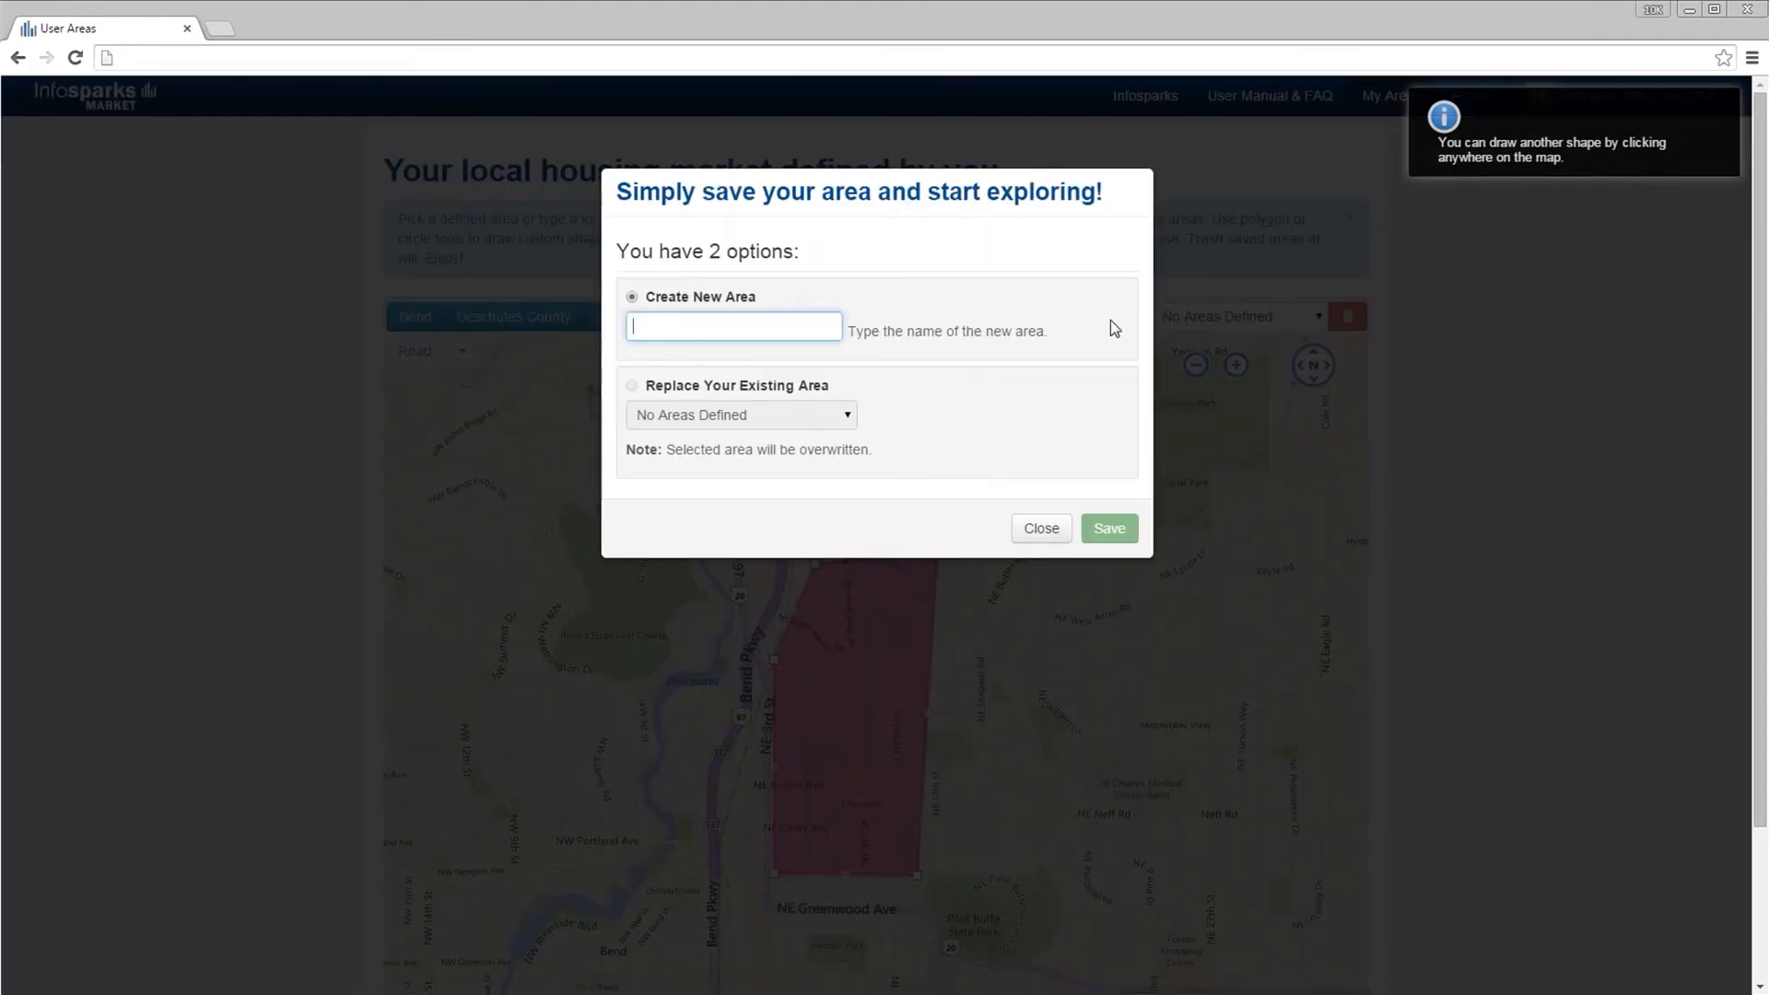
text(W of 97)
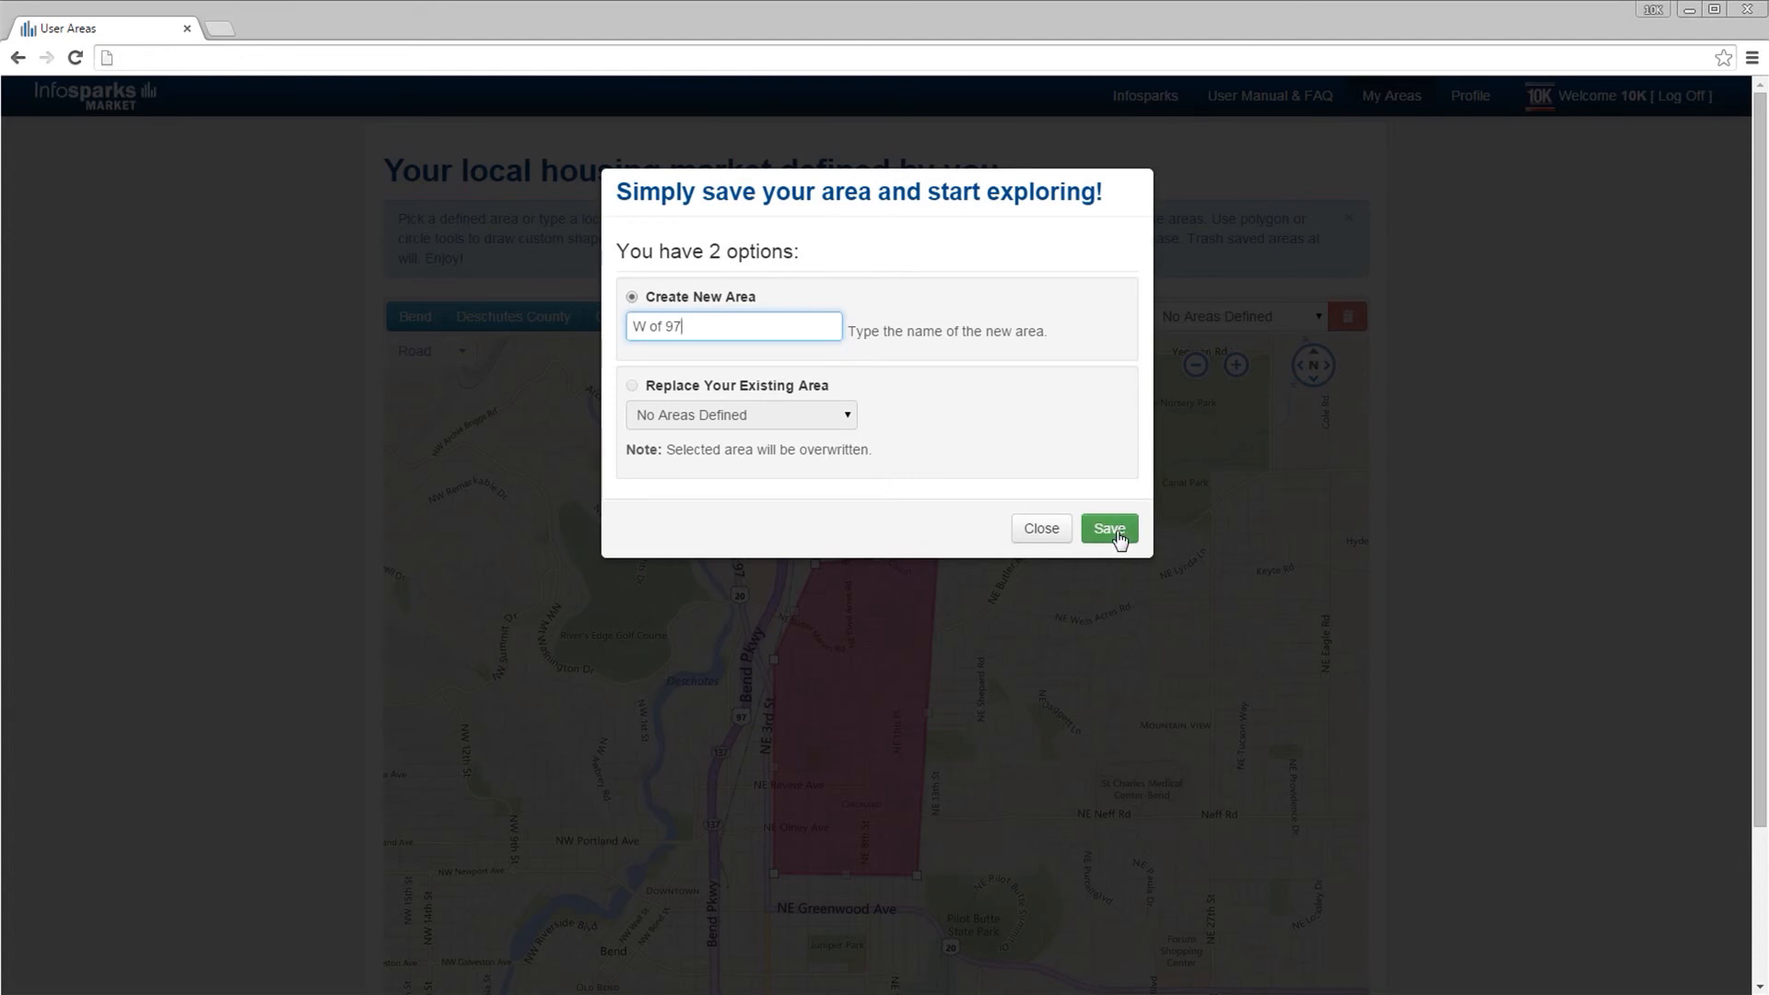
click(1117, 532)
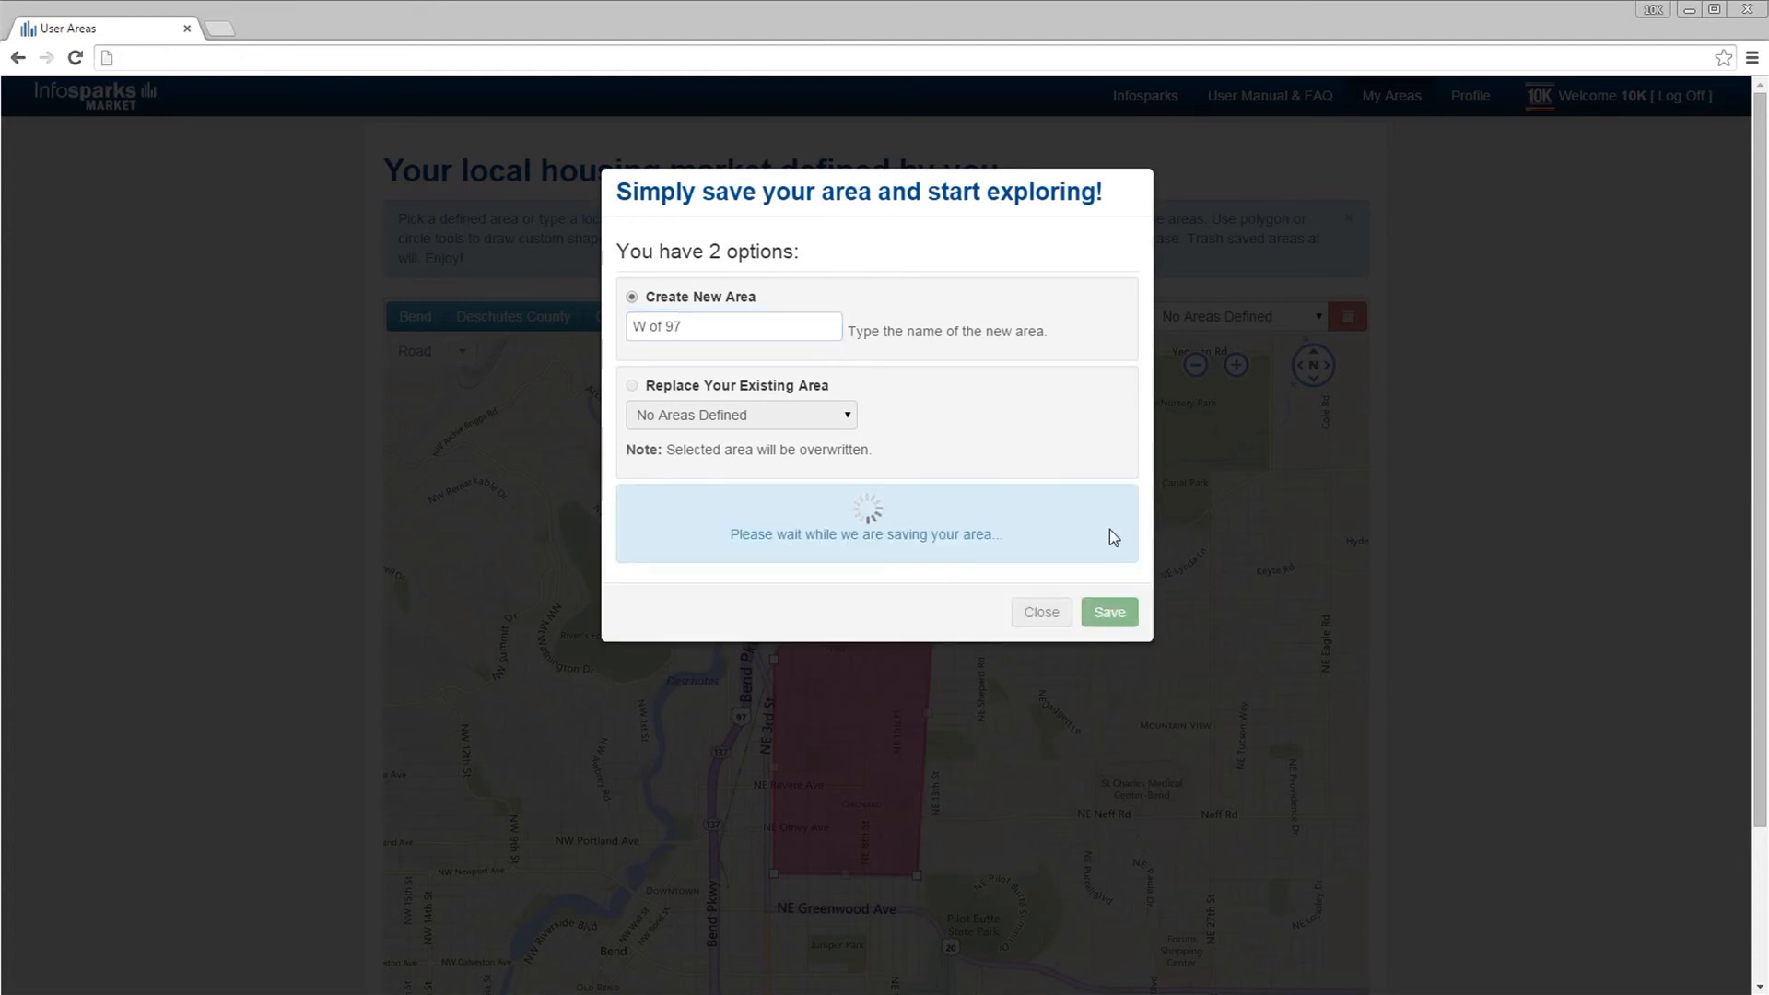
click(844, 544)
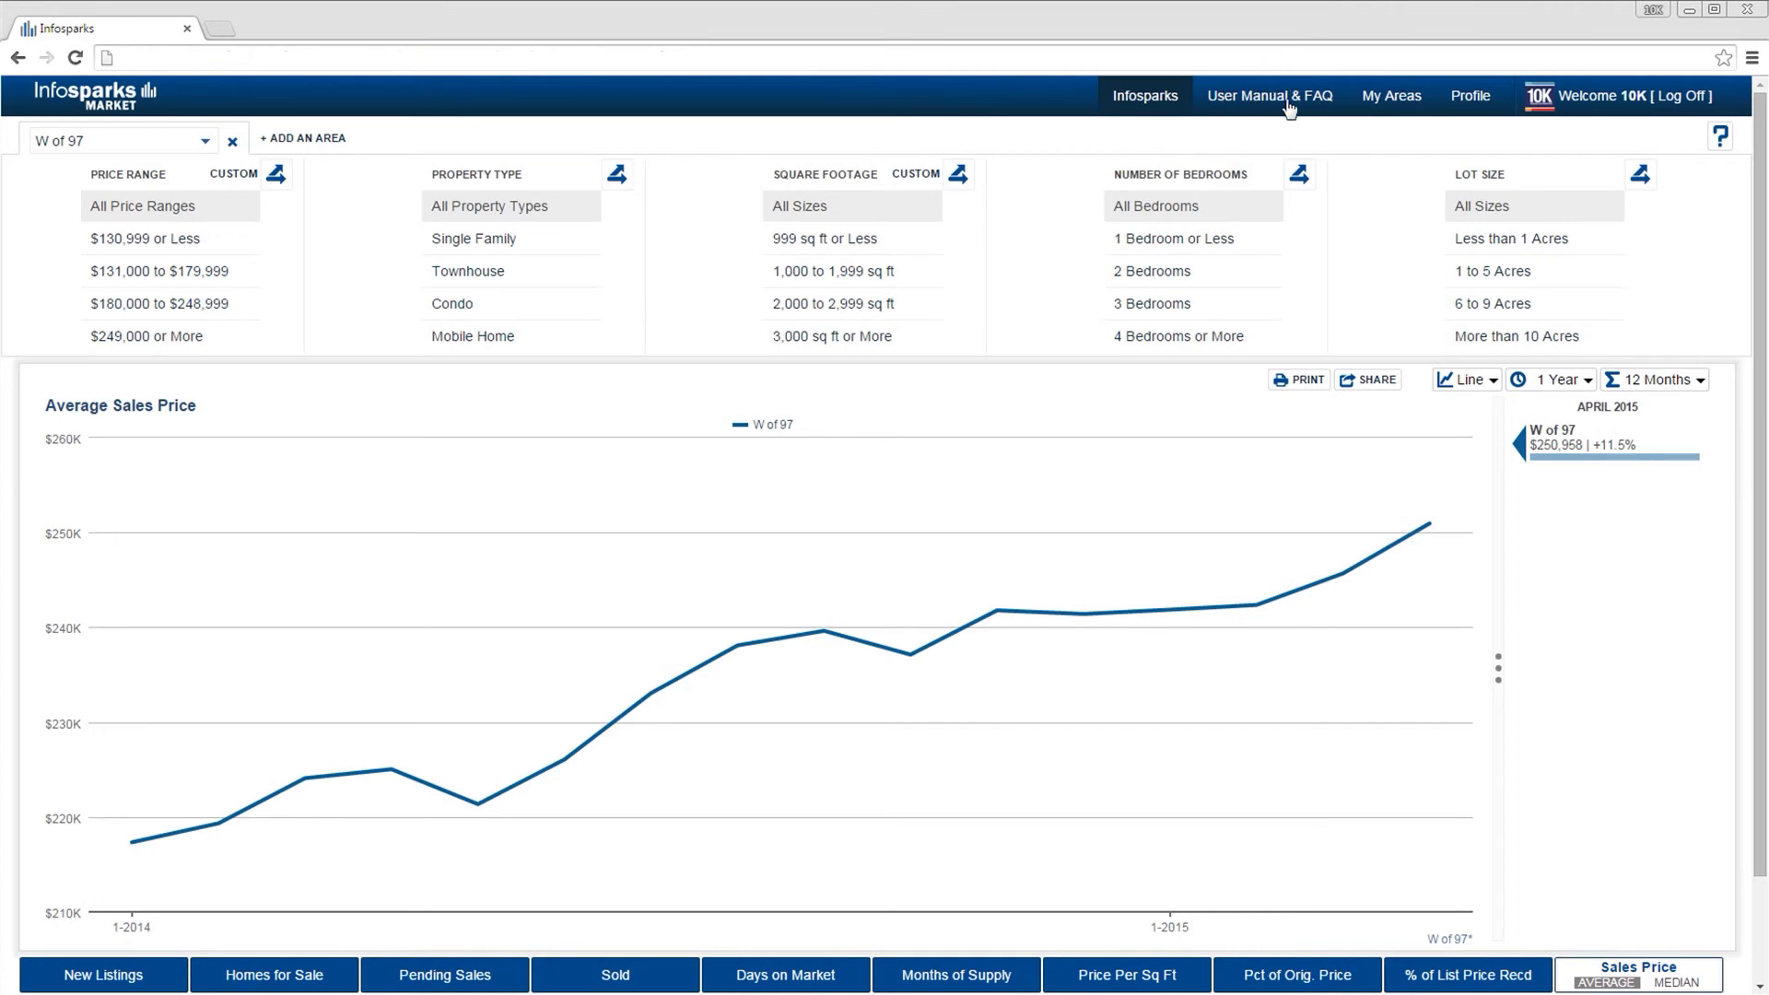
- Open the user manual and FAQ and read through the My Areas and Custom Ranges sections
click(1279, 99)
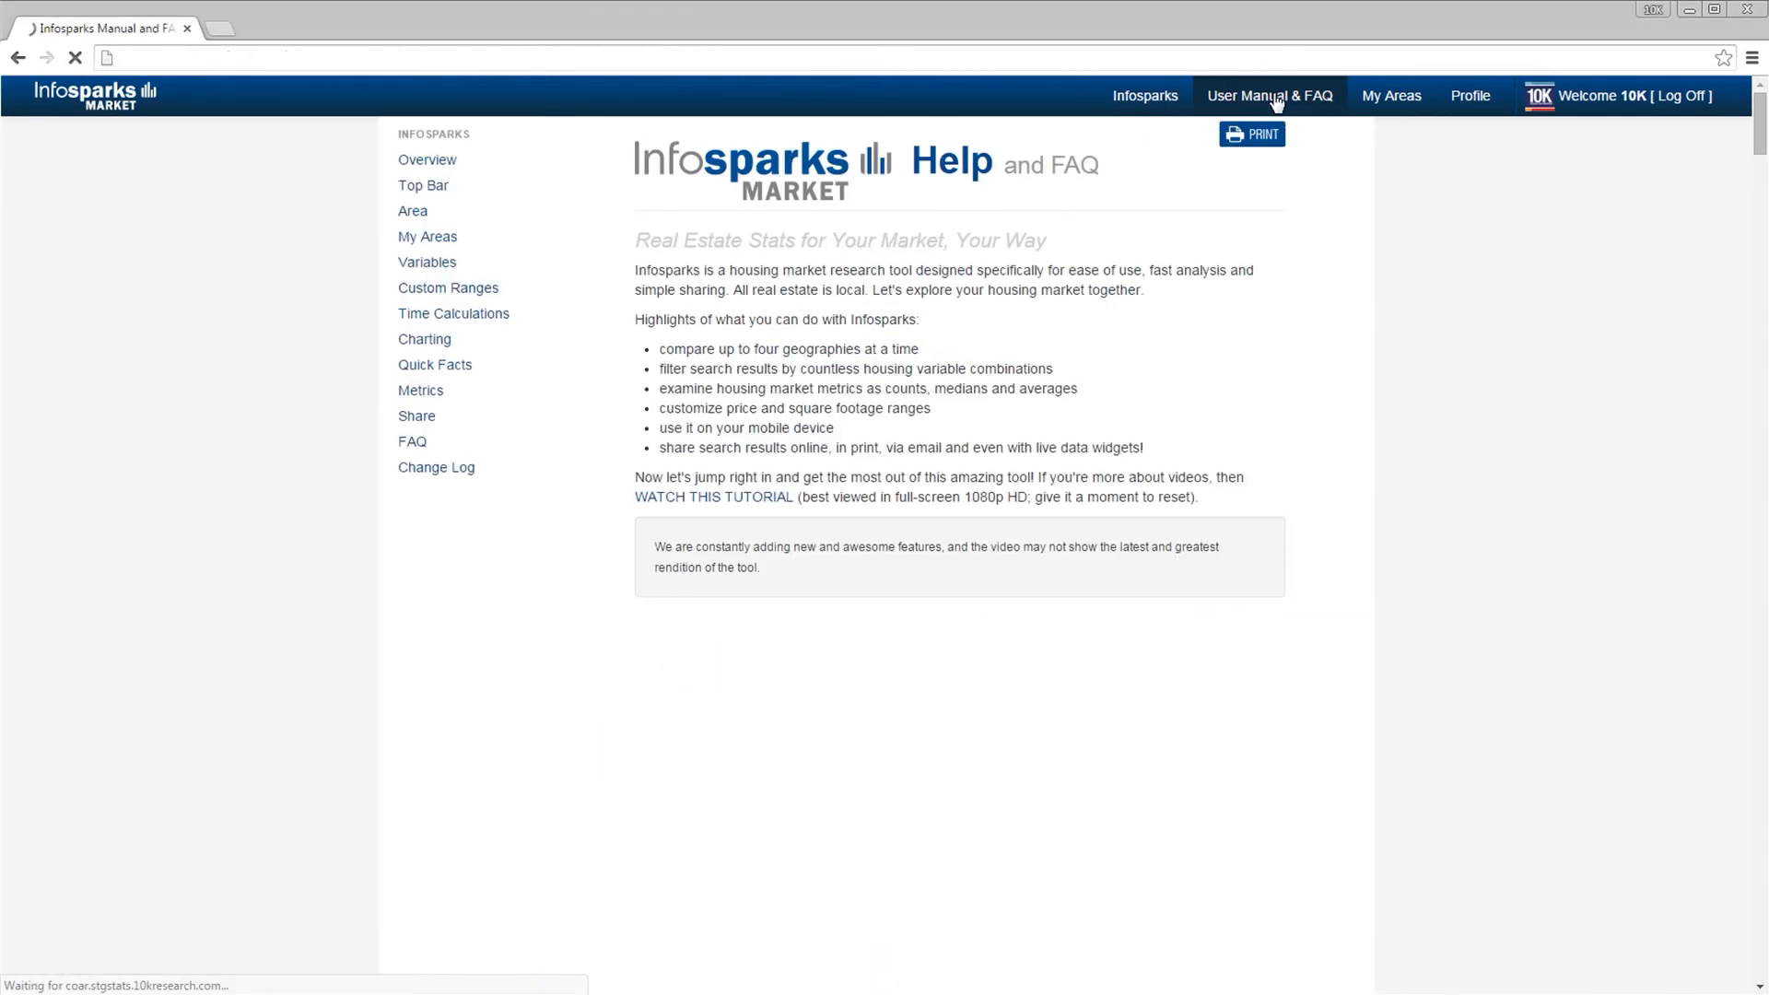
click(433, 235)
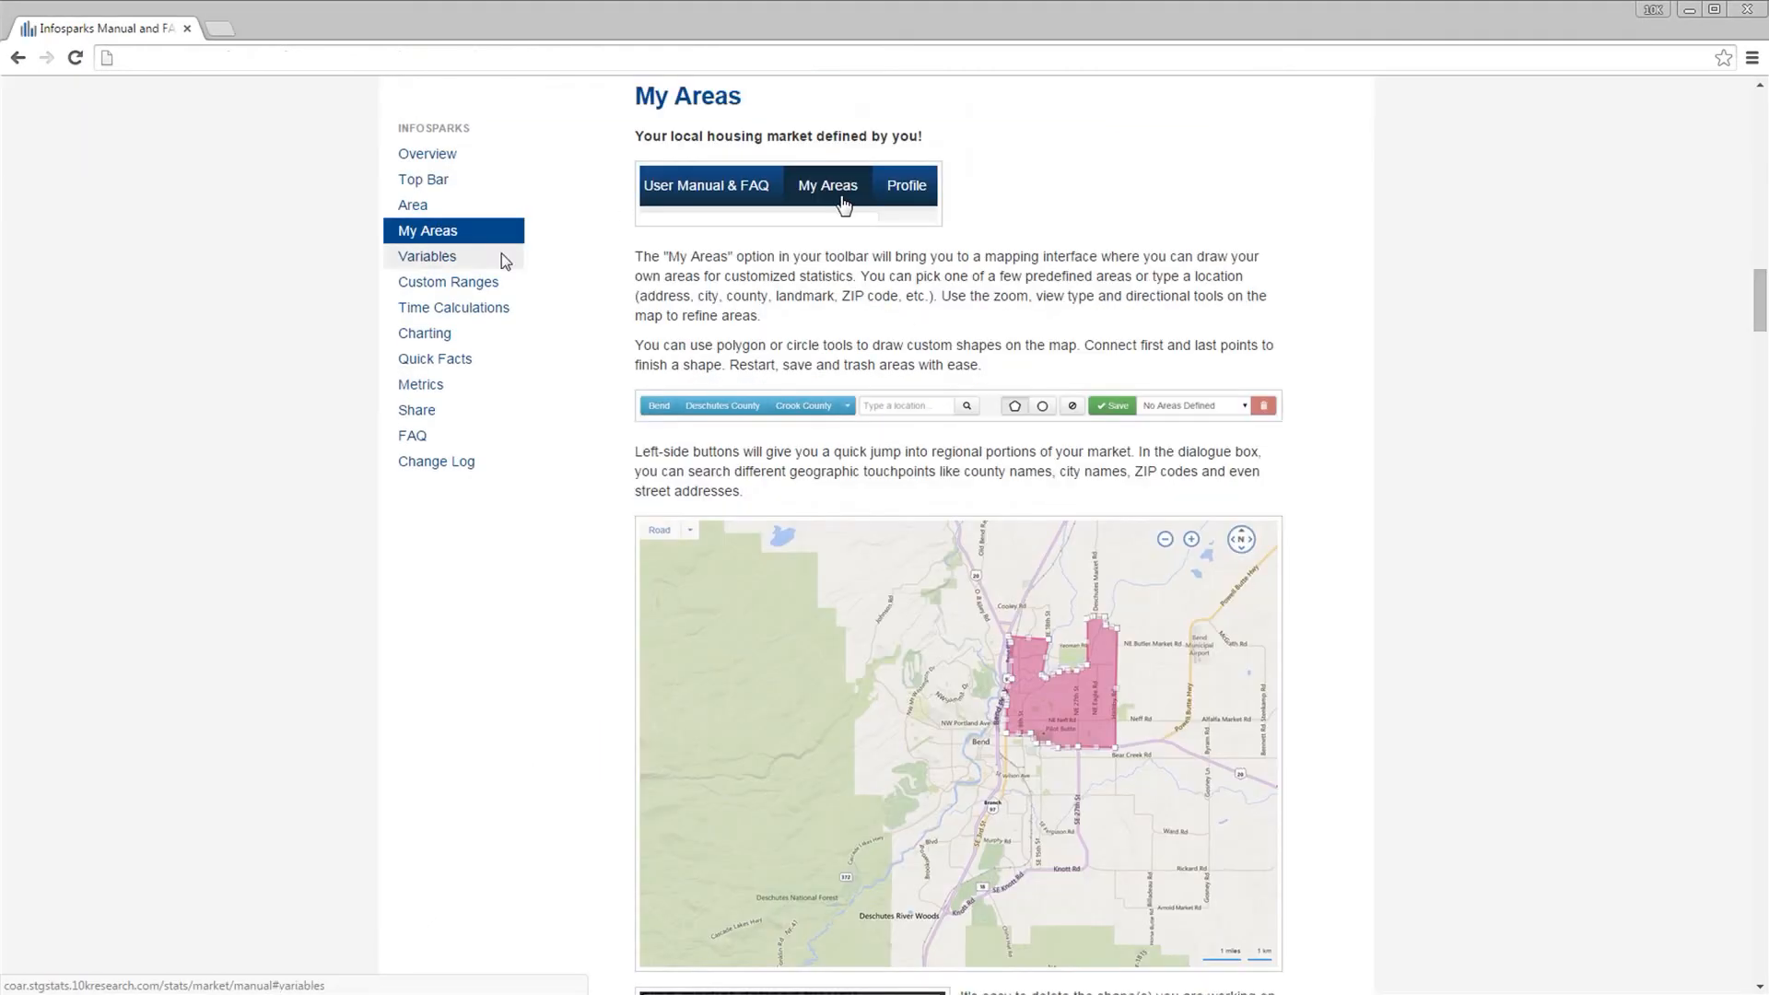
scroll(761, 320, down, 5)
scroll(761, 320, down, 18)
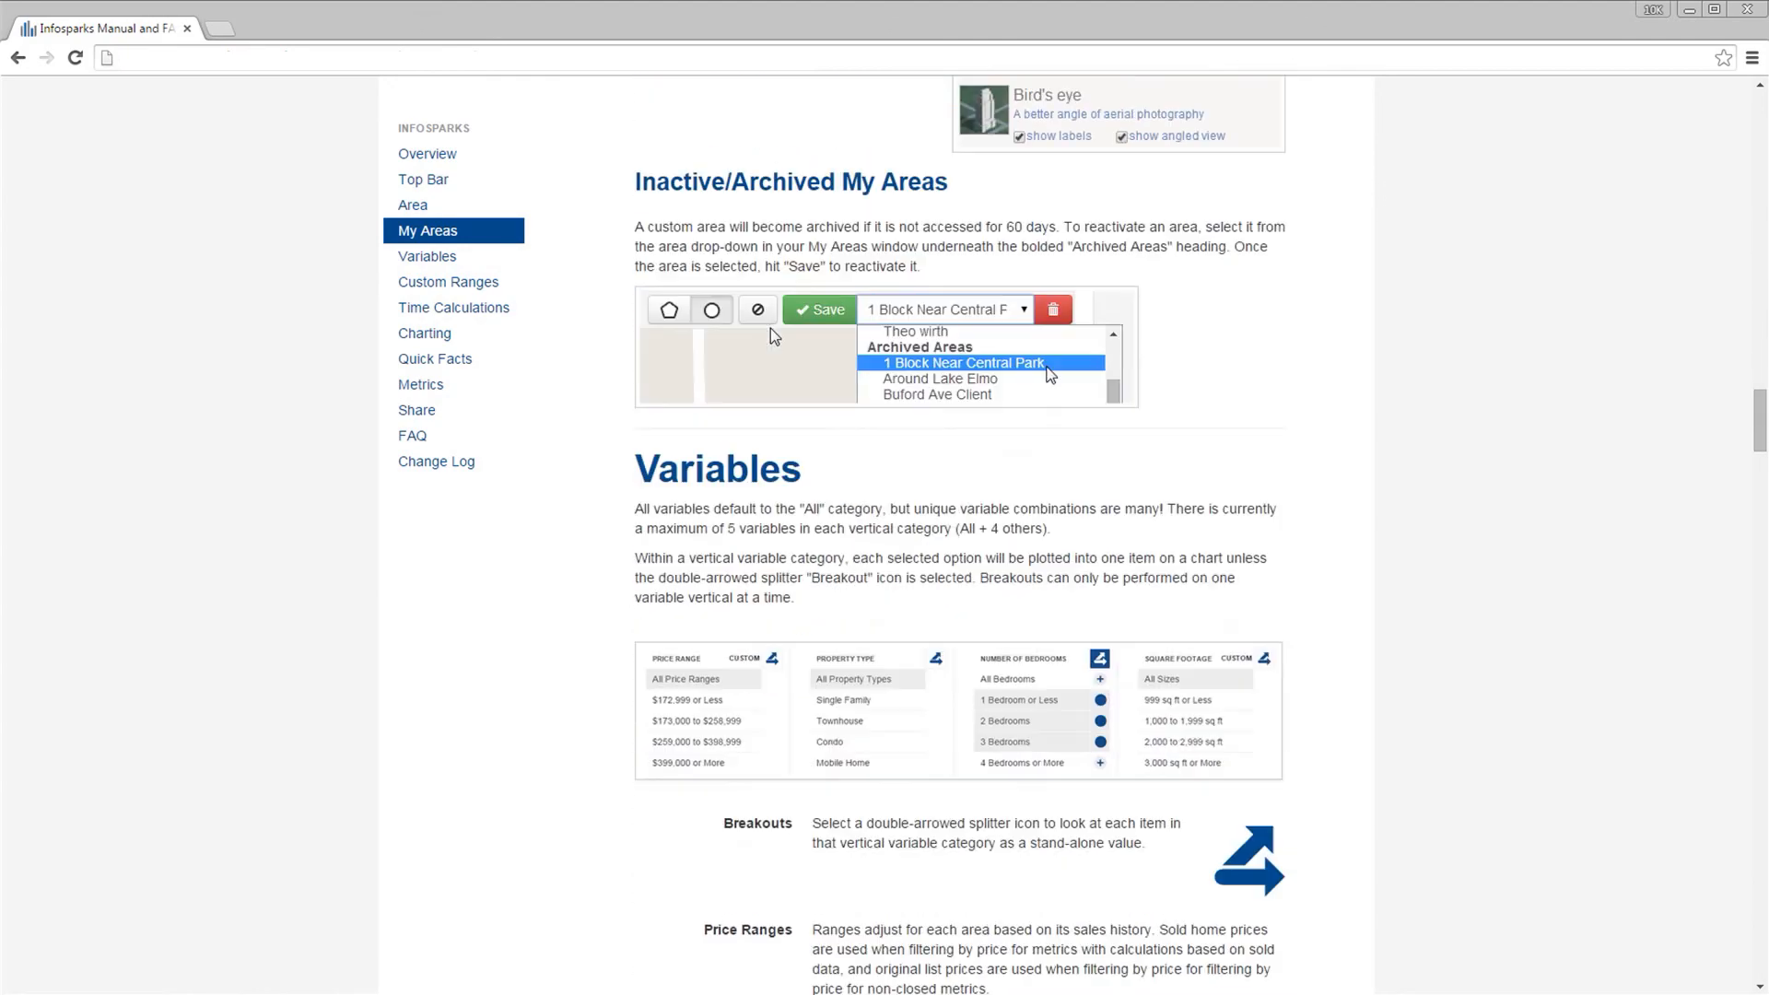
click(449, 282)
scroll(937, 417, down, 8)
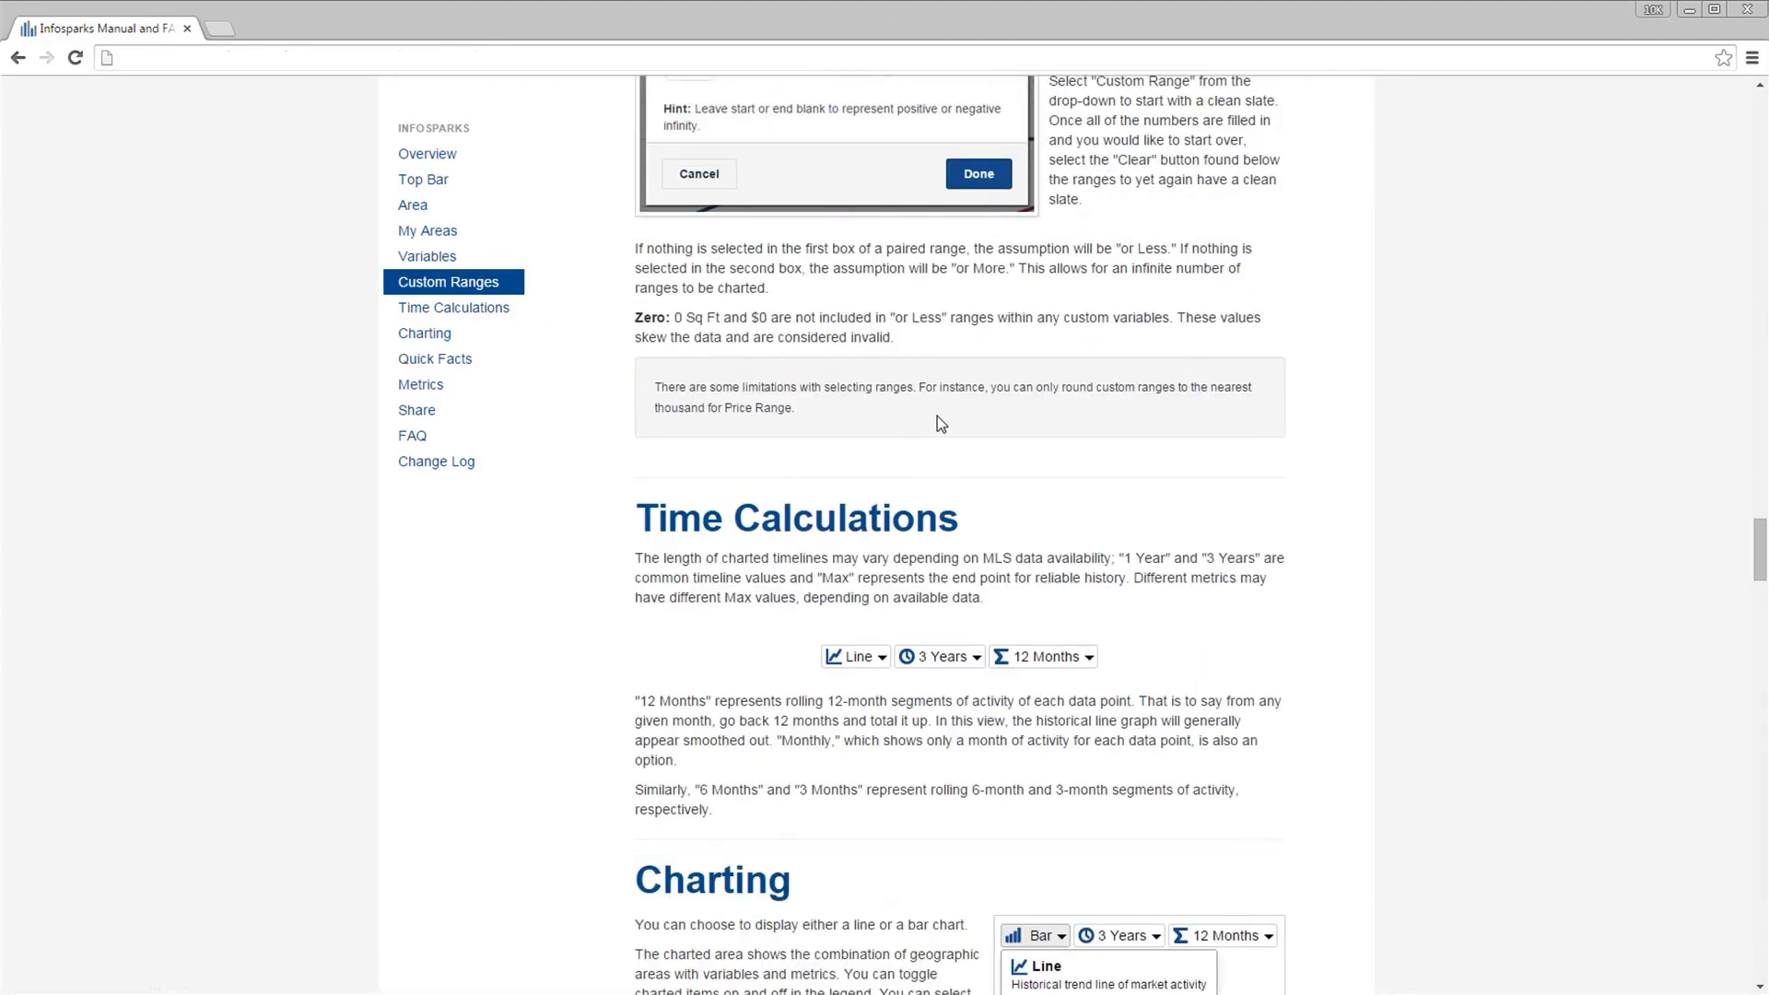